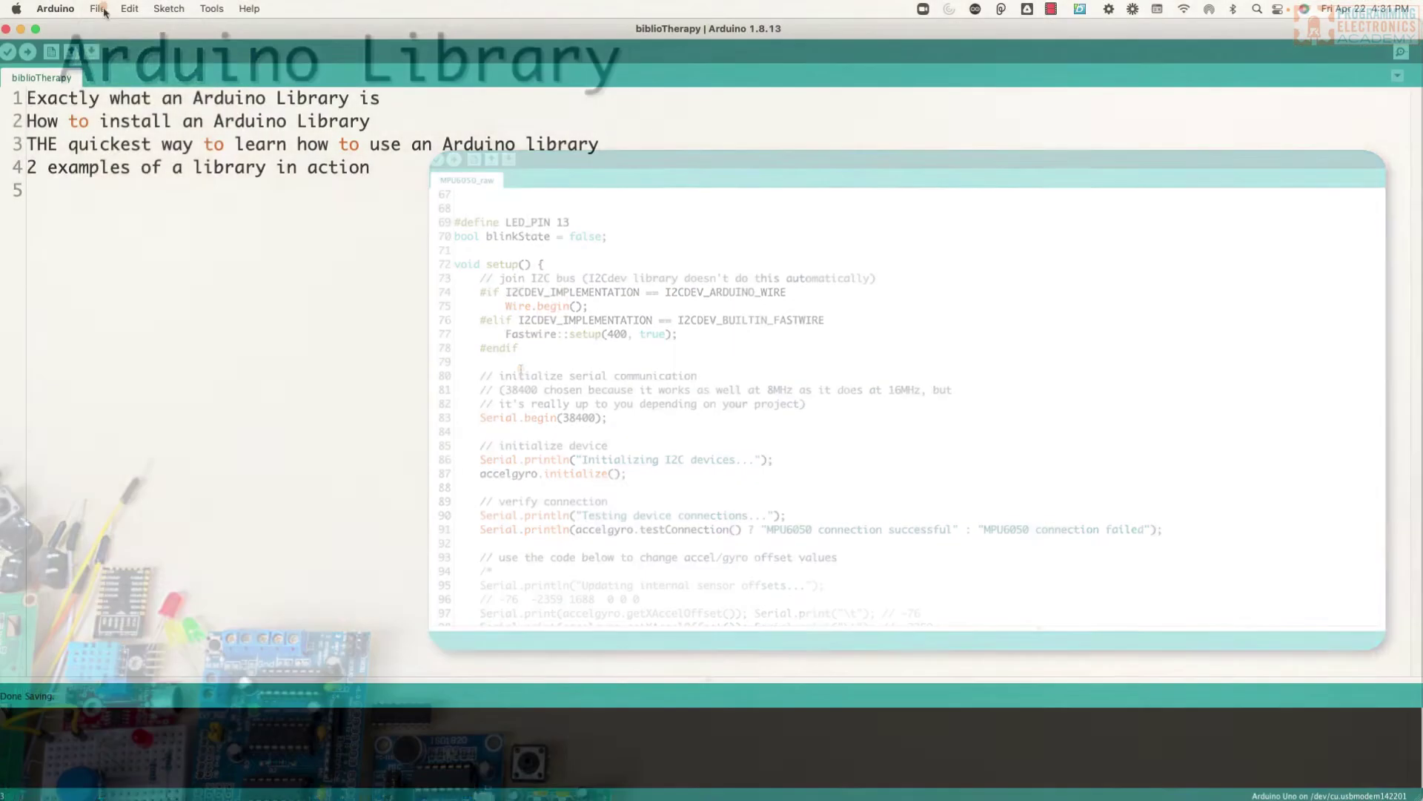
Open the Servo Knob example and remove its opening comment block above the Servo include.
click(97, 8)
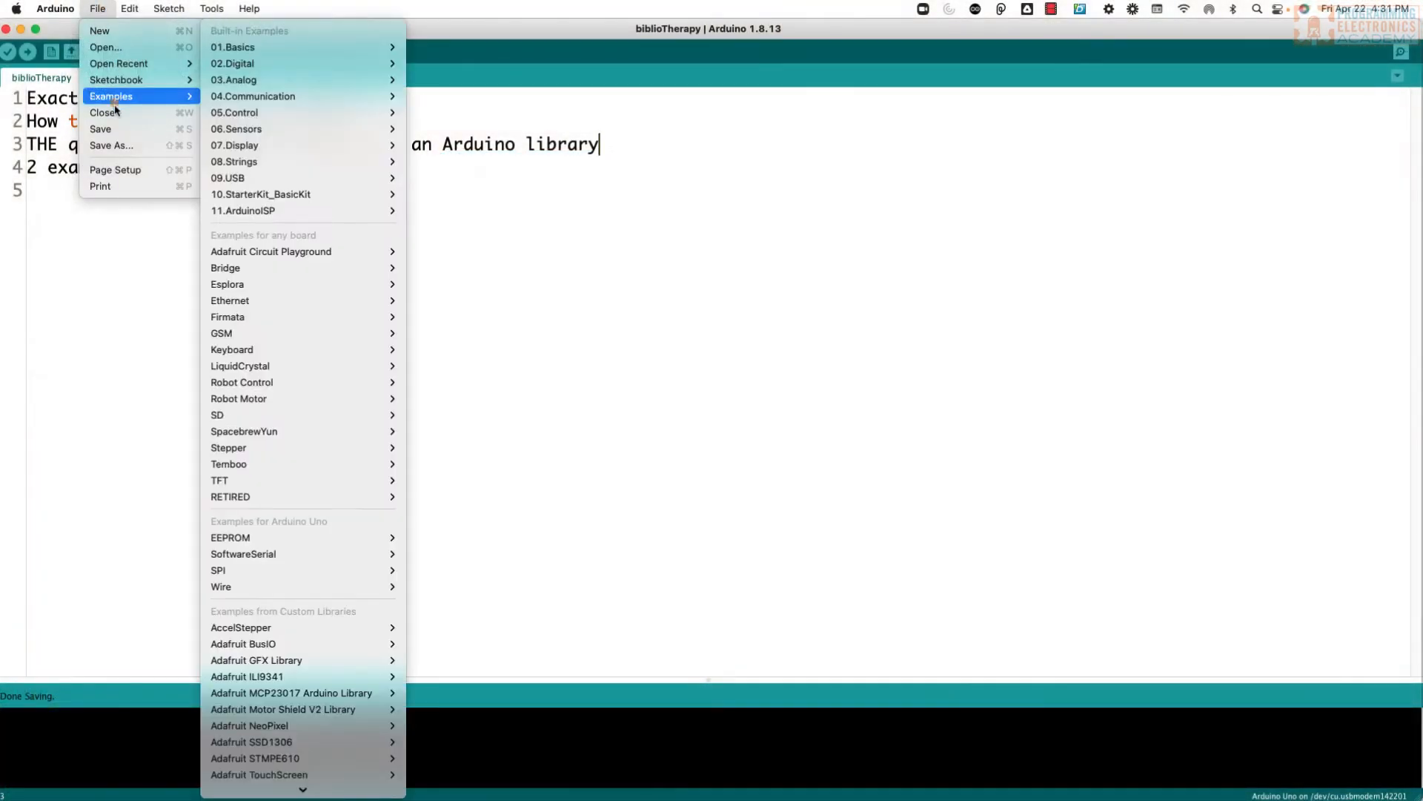
click(425, 721)
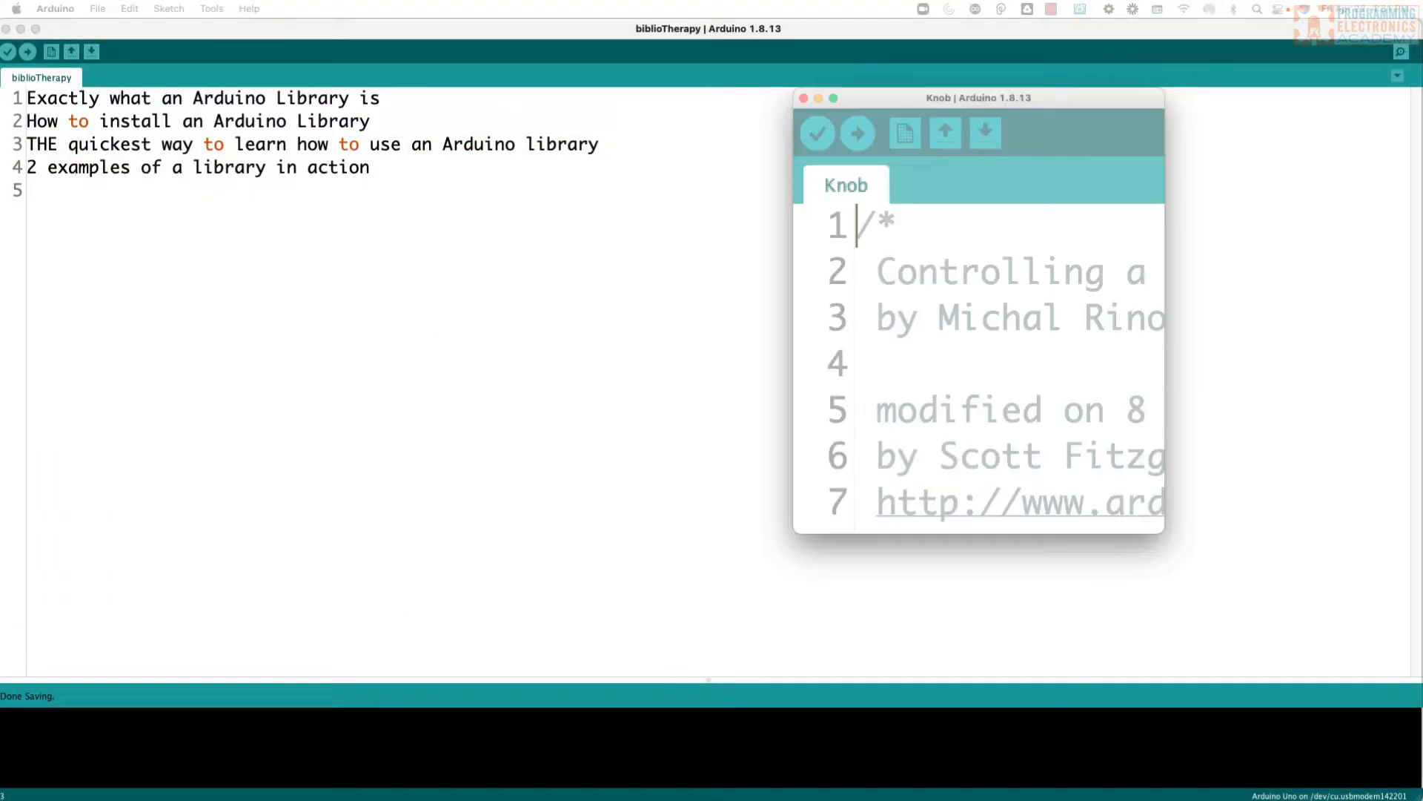
alt+click(702, 111)
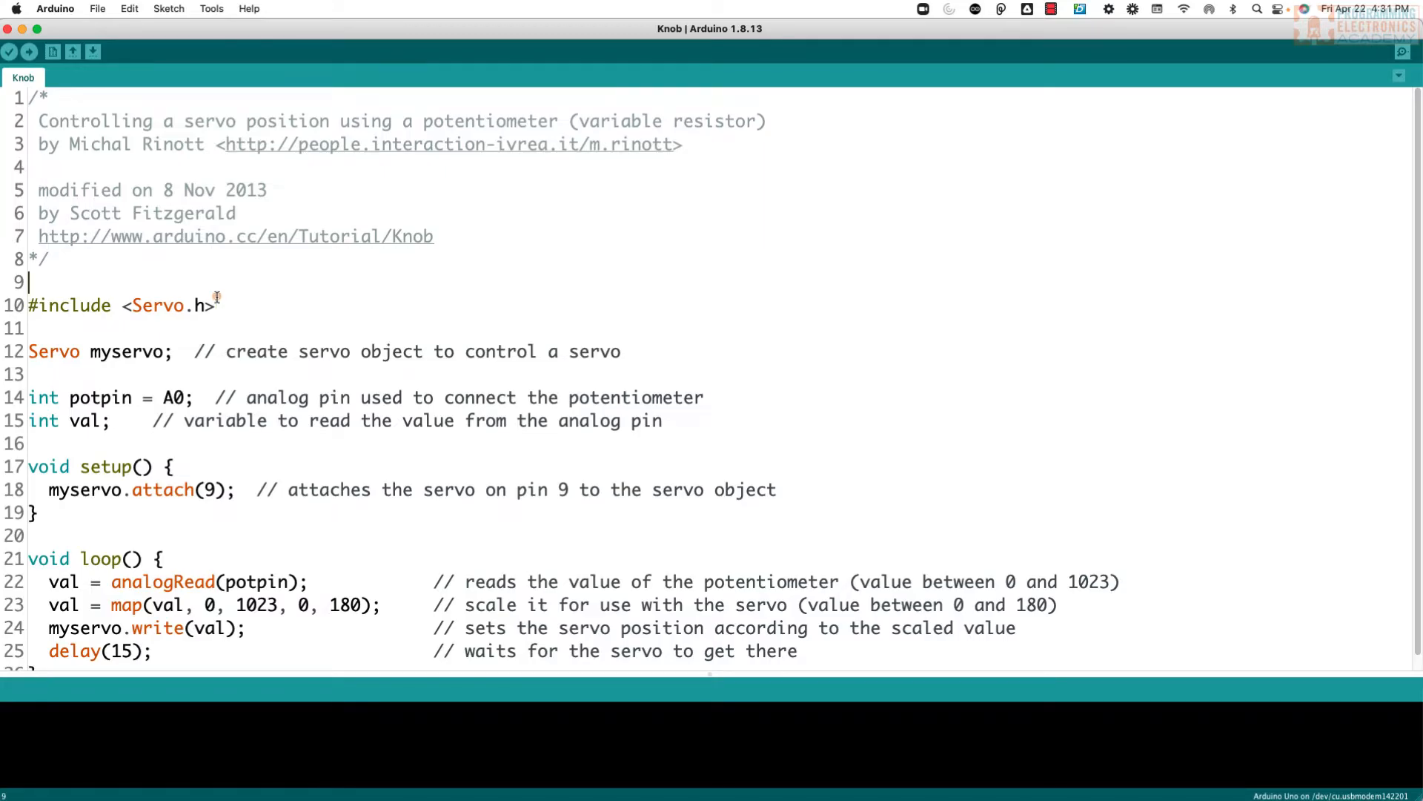
key(super+shift+Up)
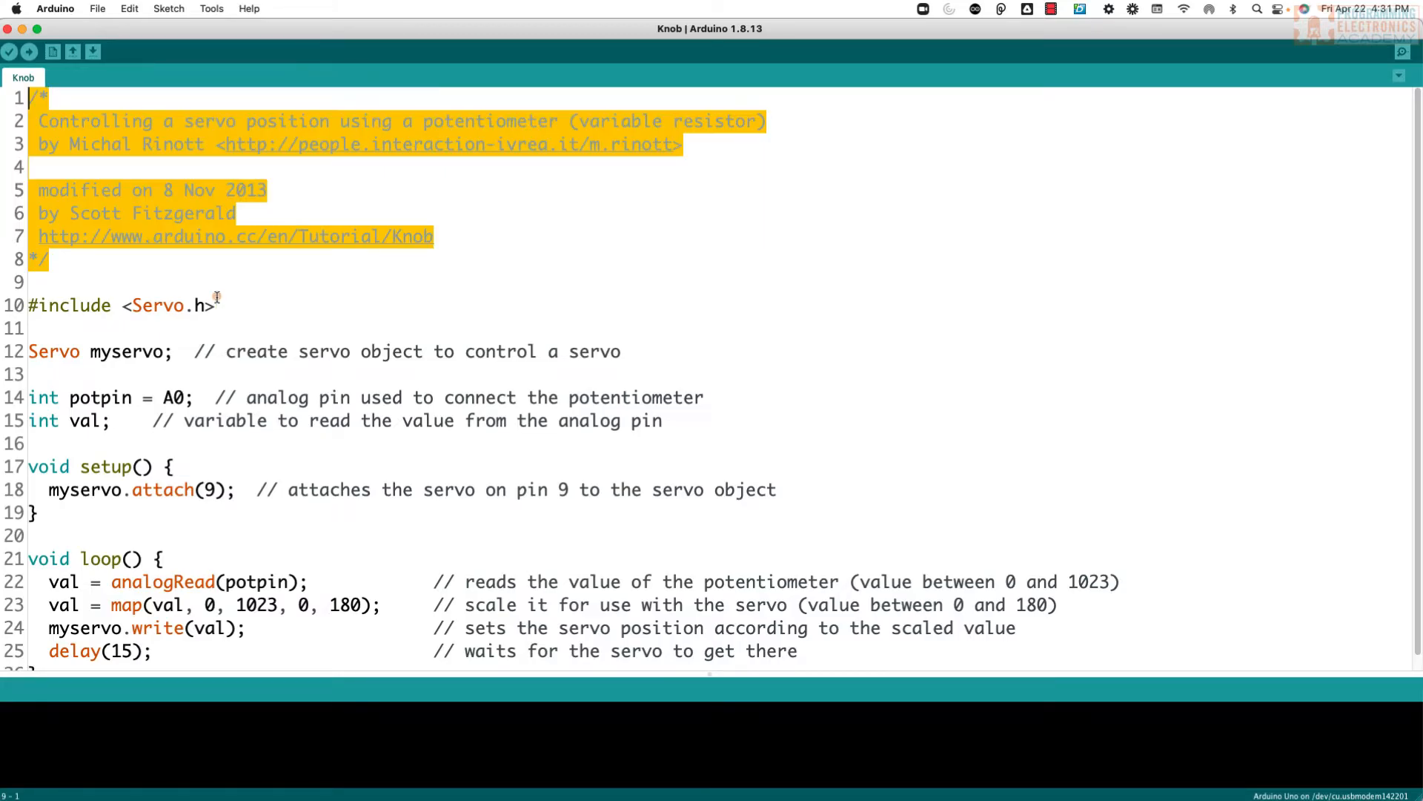
key(BackSpace)
key(BackSpace)
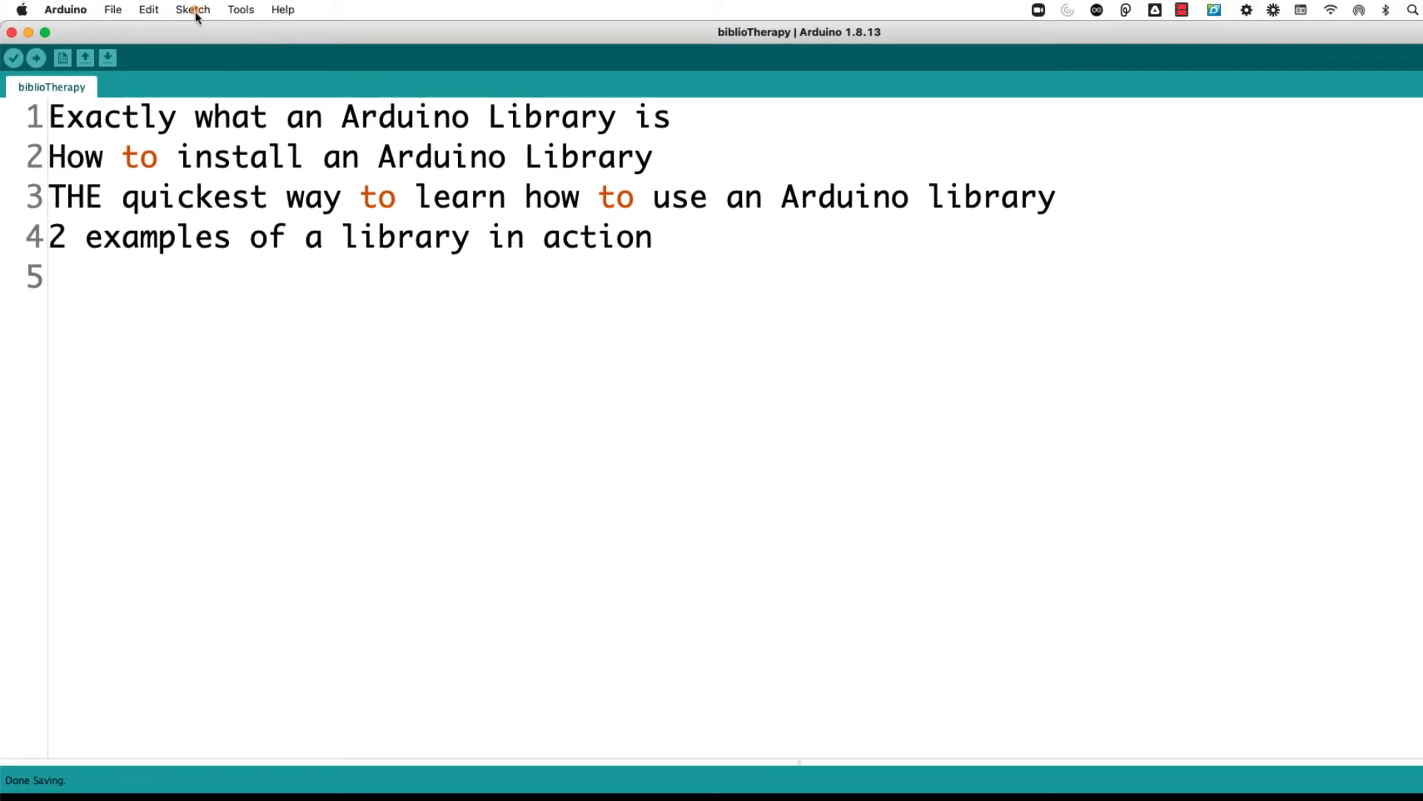
Launch the Library Manager via Tools > Manage Libraries.
click(195, 12)
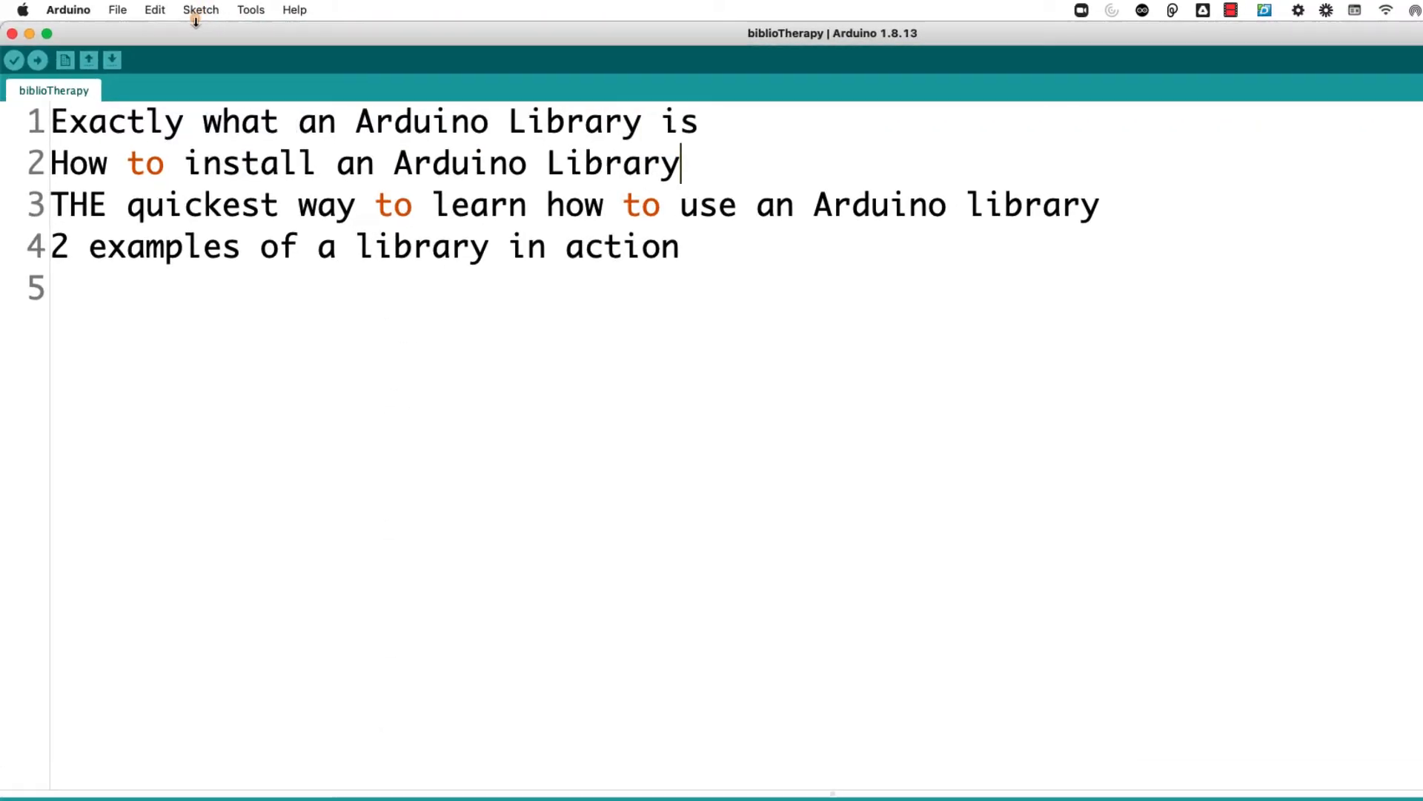
click(228, 11)
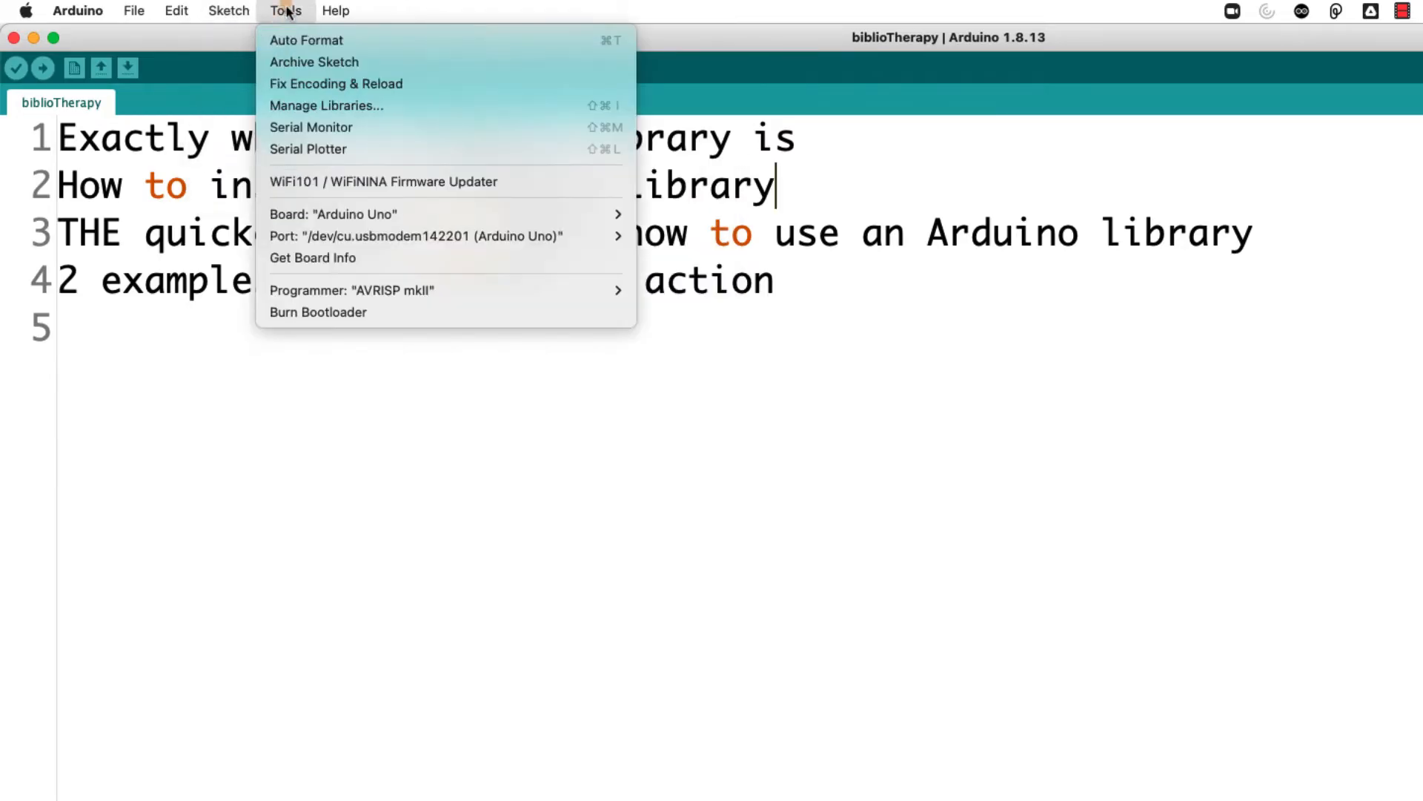
click(351, 109)
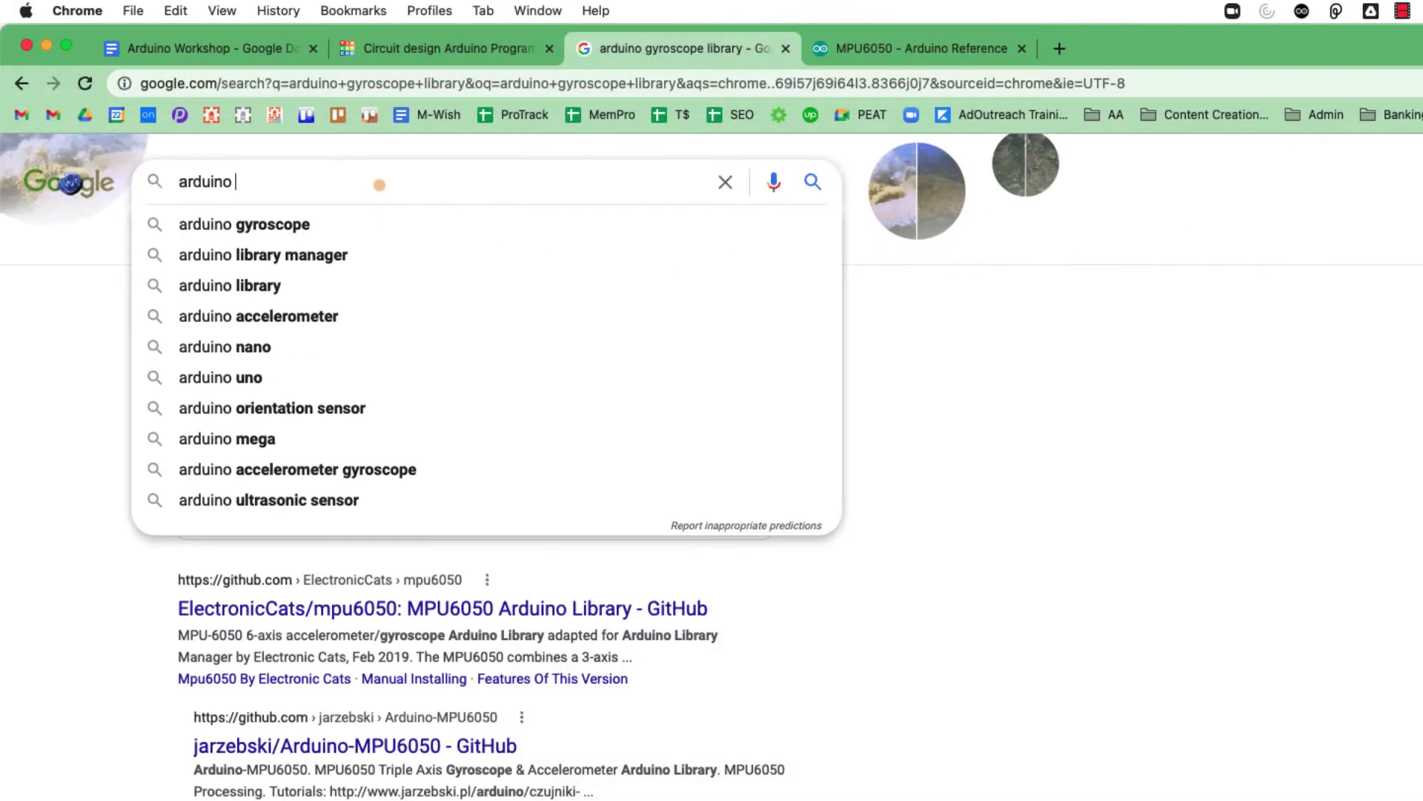
text(gyroscope)
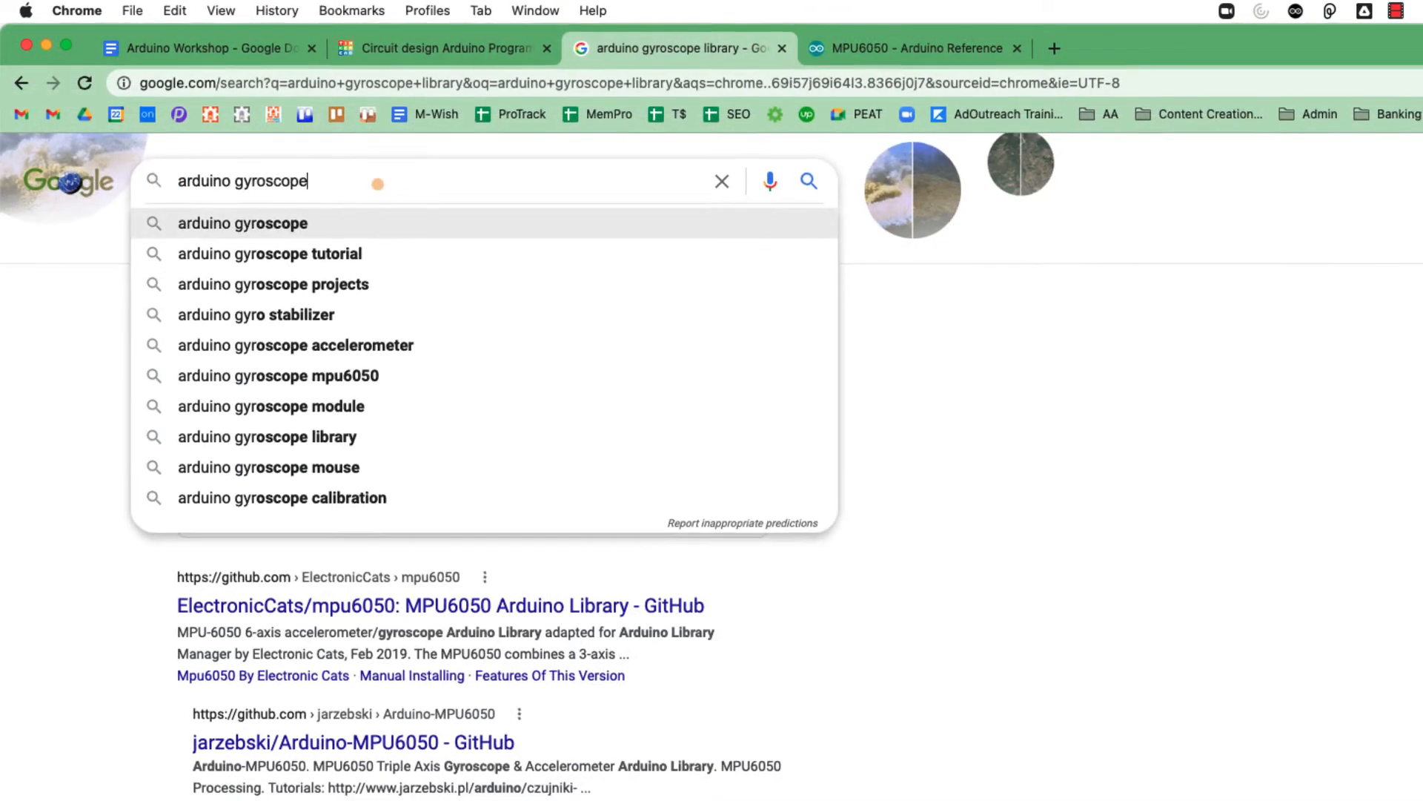
text( library)
Search Google for an Arduino gyroscope library and select MPU6050 in the ElectronicCats repository README.
key(Return)
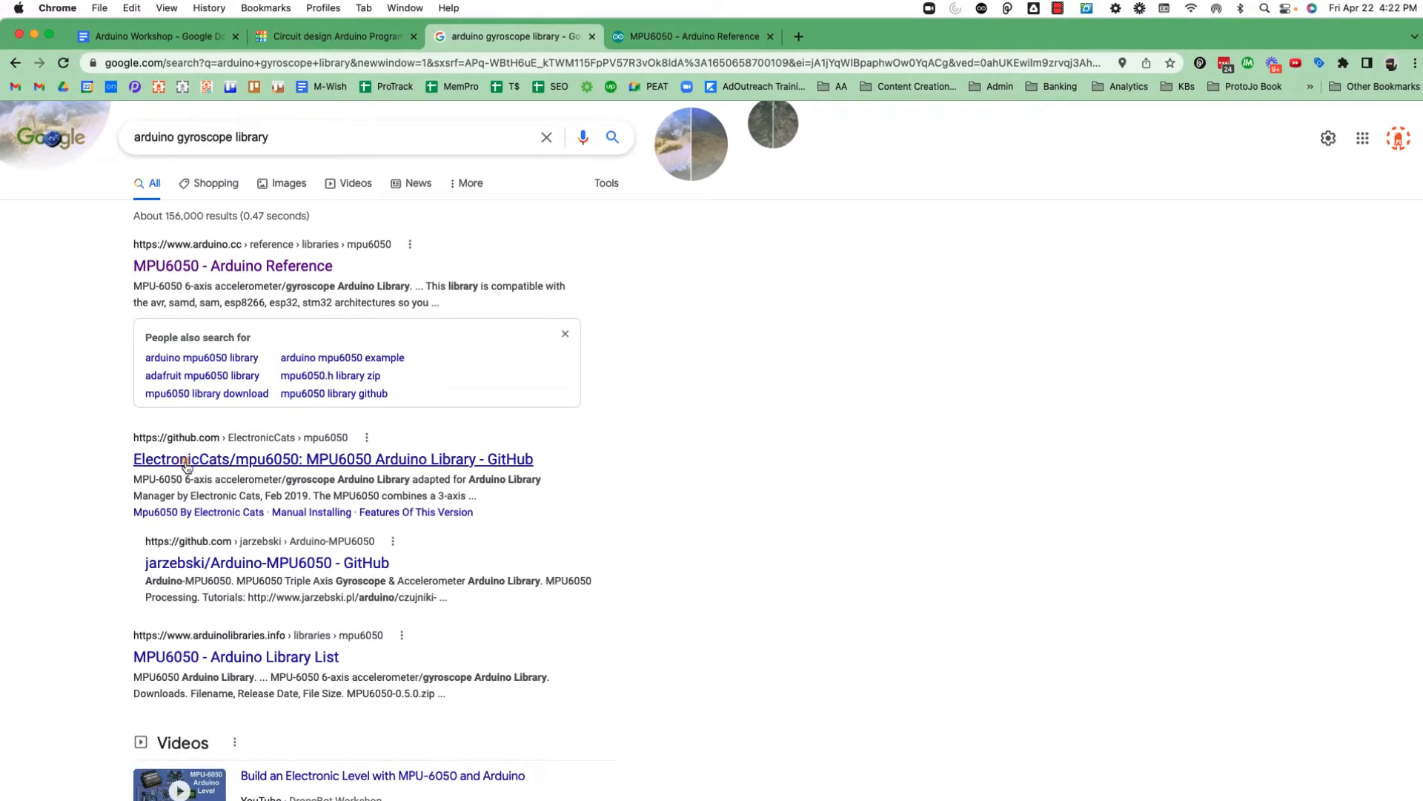
click(243, 459)
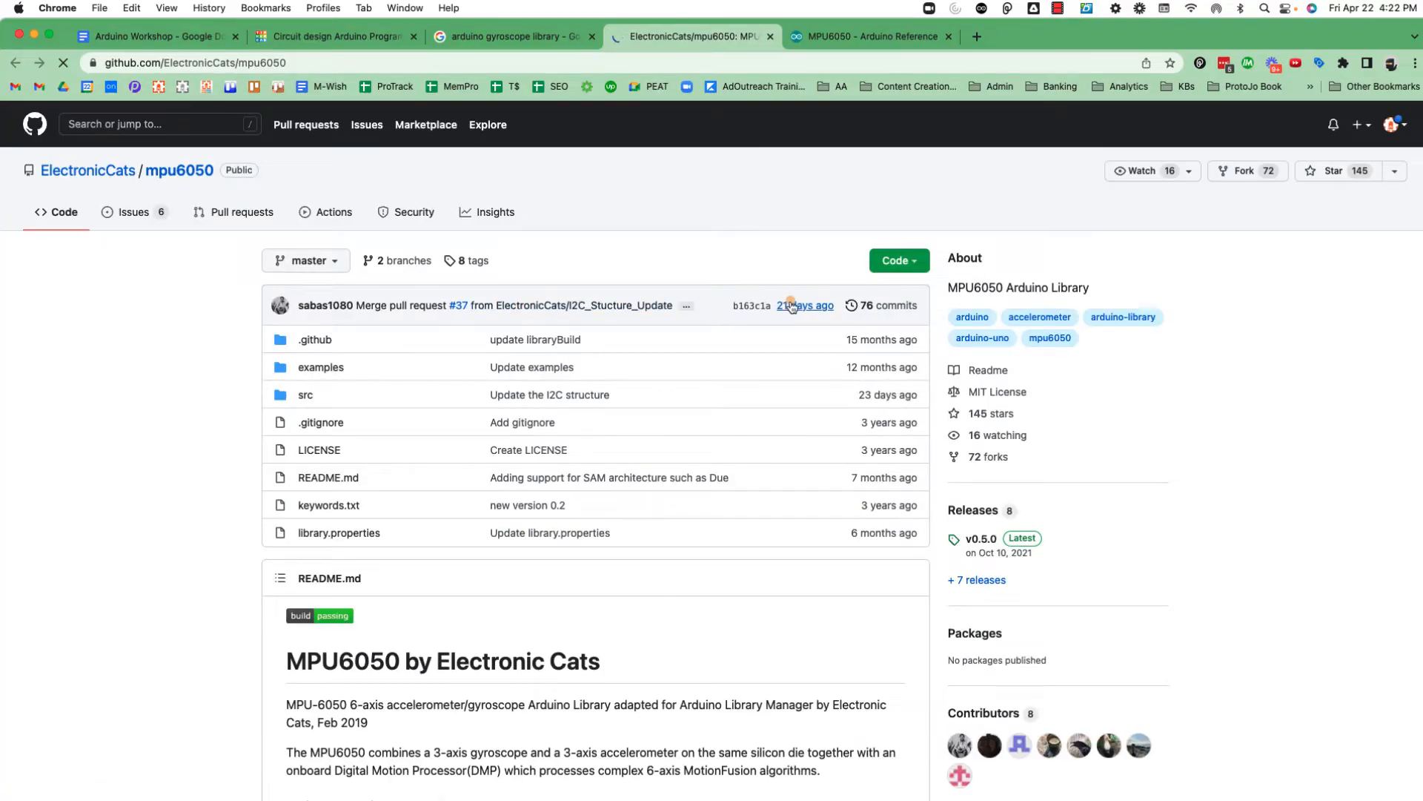
scroll(146, 435, down, 1)
scroll(146, 435, down, 1)
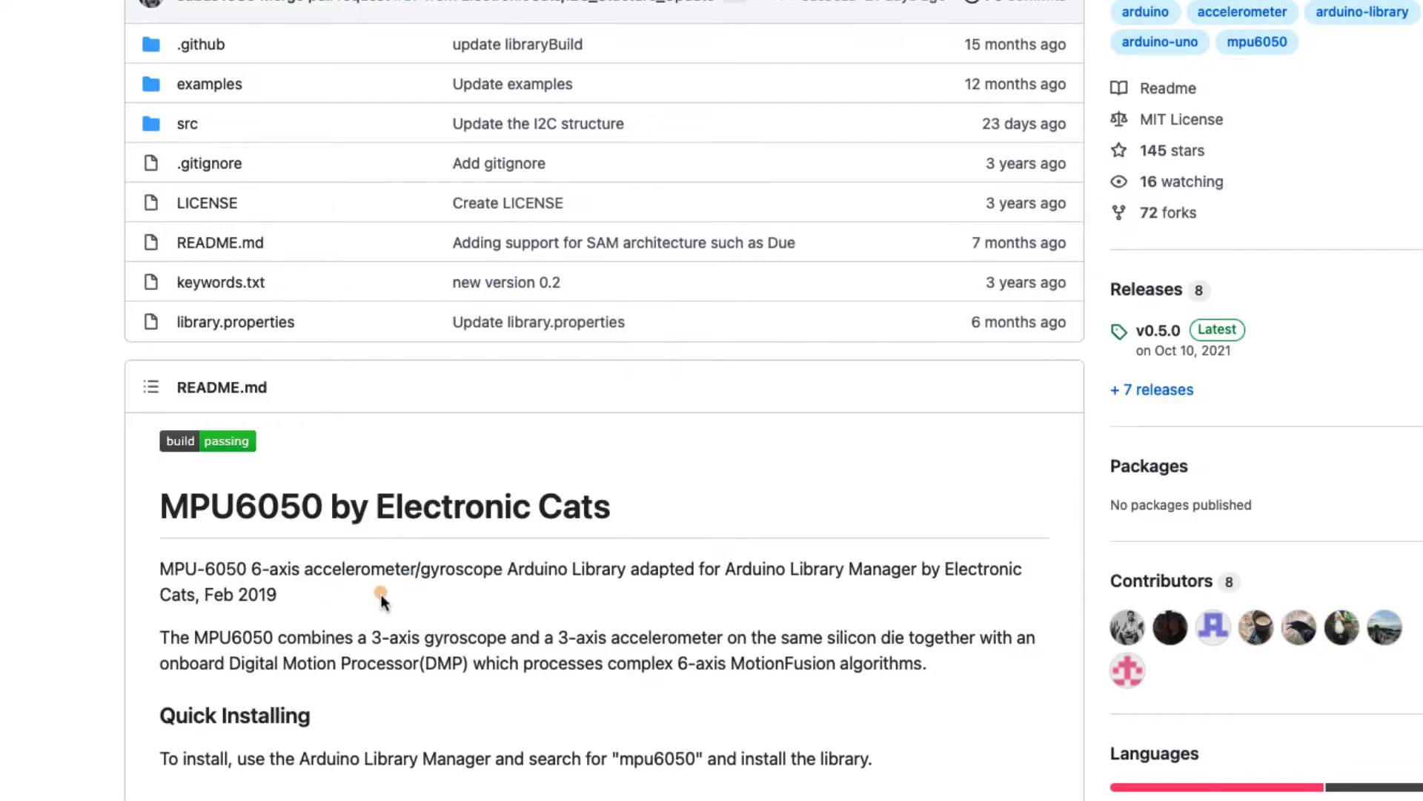
mouse_move(384, 507)
drag(325, 507, 162, 508)
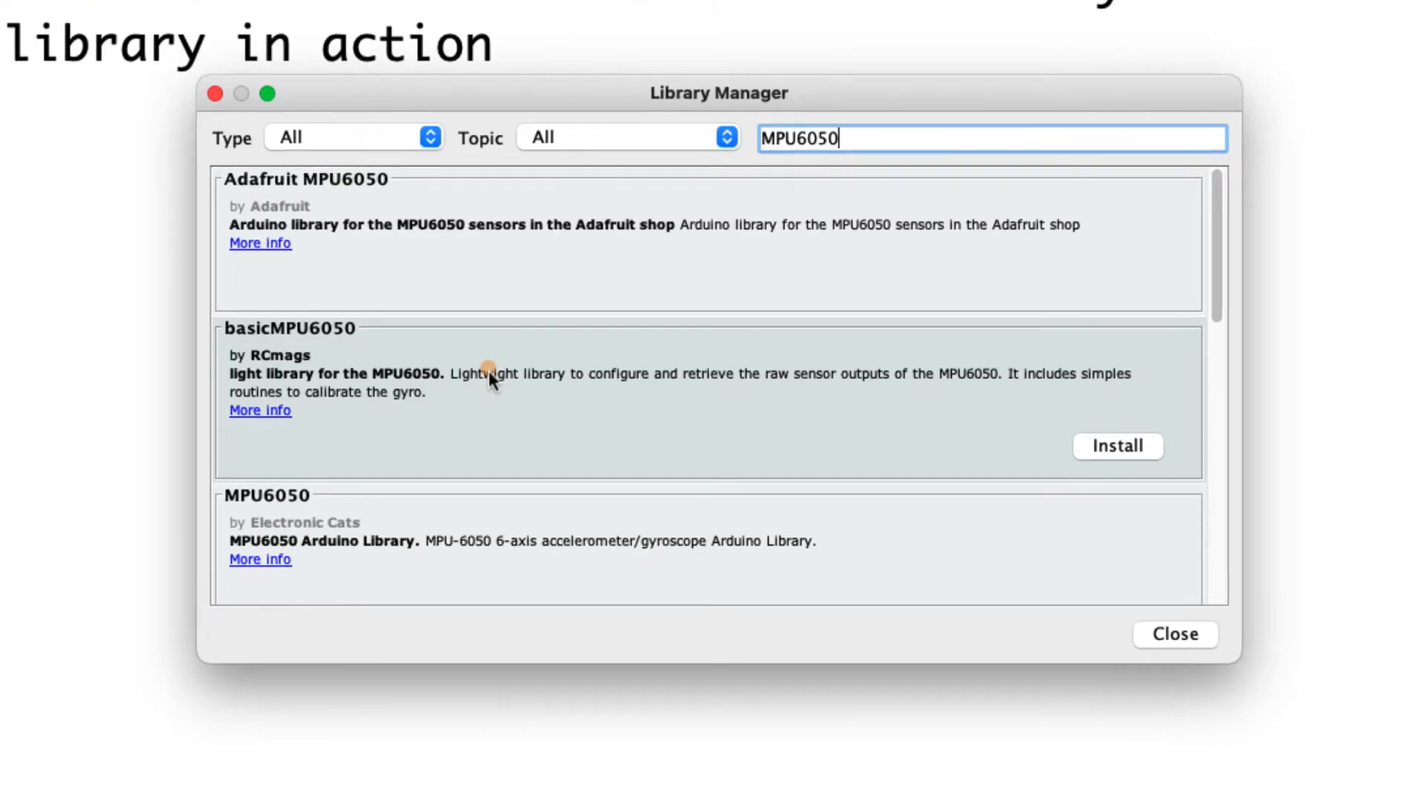
scroll(488, 371, down, 1)
scroll(419, 381, up, 1)
scroll(420, 384, down, 2)
scroll(419, 384, down, 3)
Install the Electronic Cats MPU6050 library 0.5.0 and close the Library Manager.
click(284, 389)
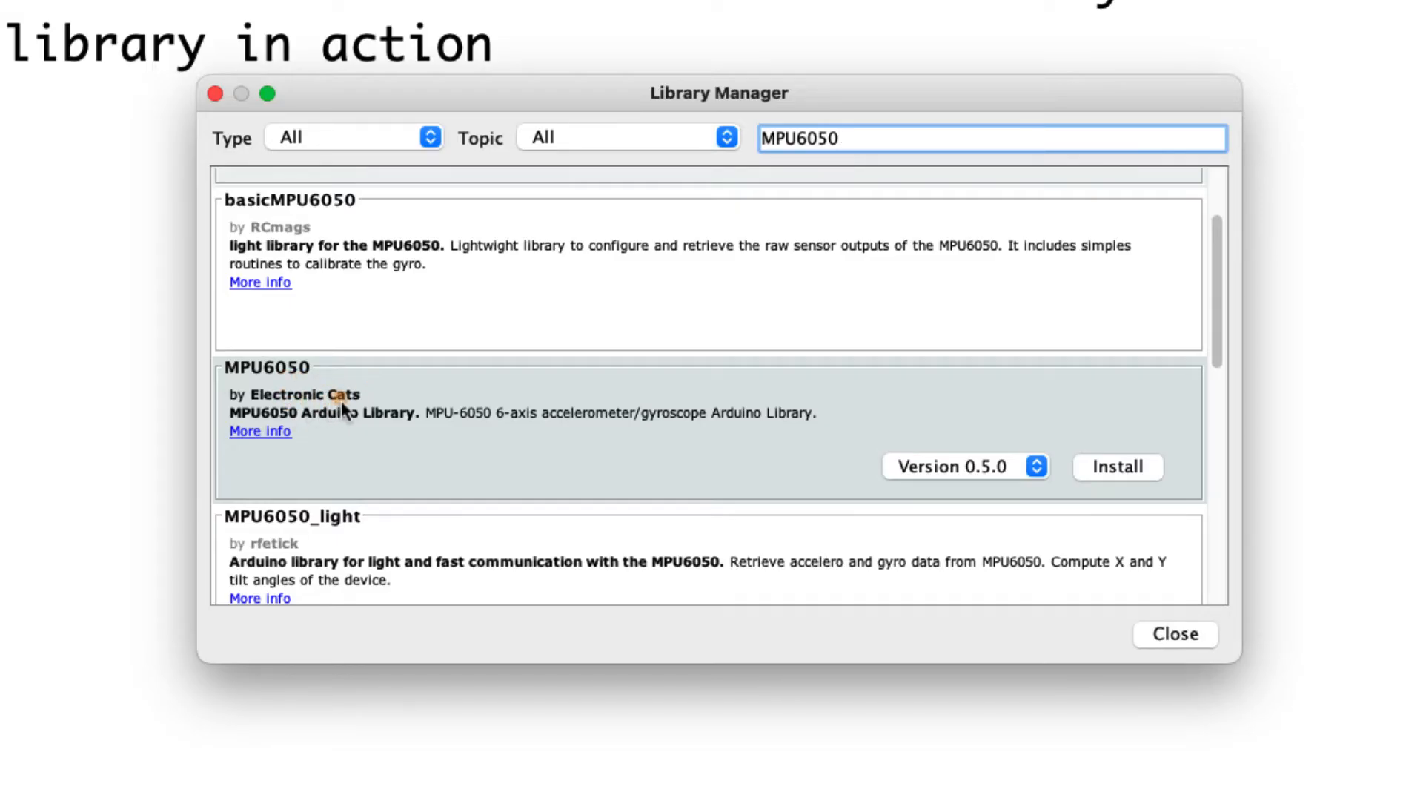
click(1115, 467)
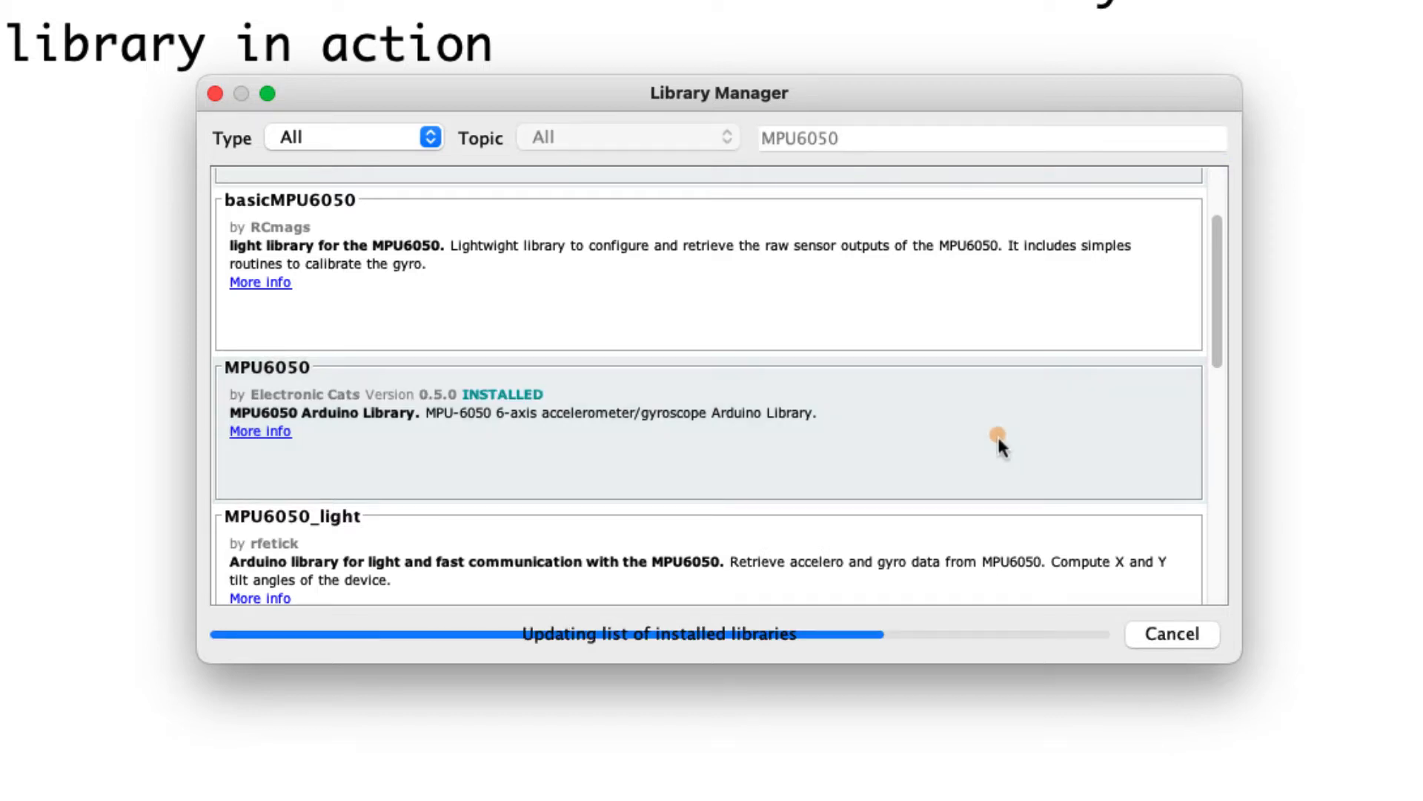
scroll(890, 406, up, 2)
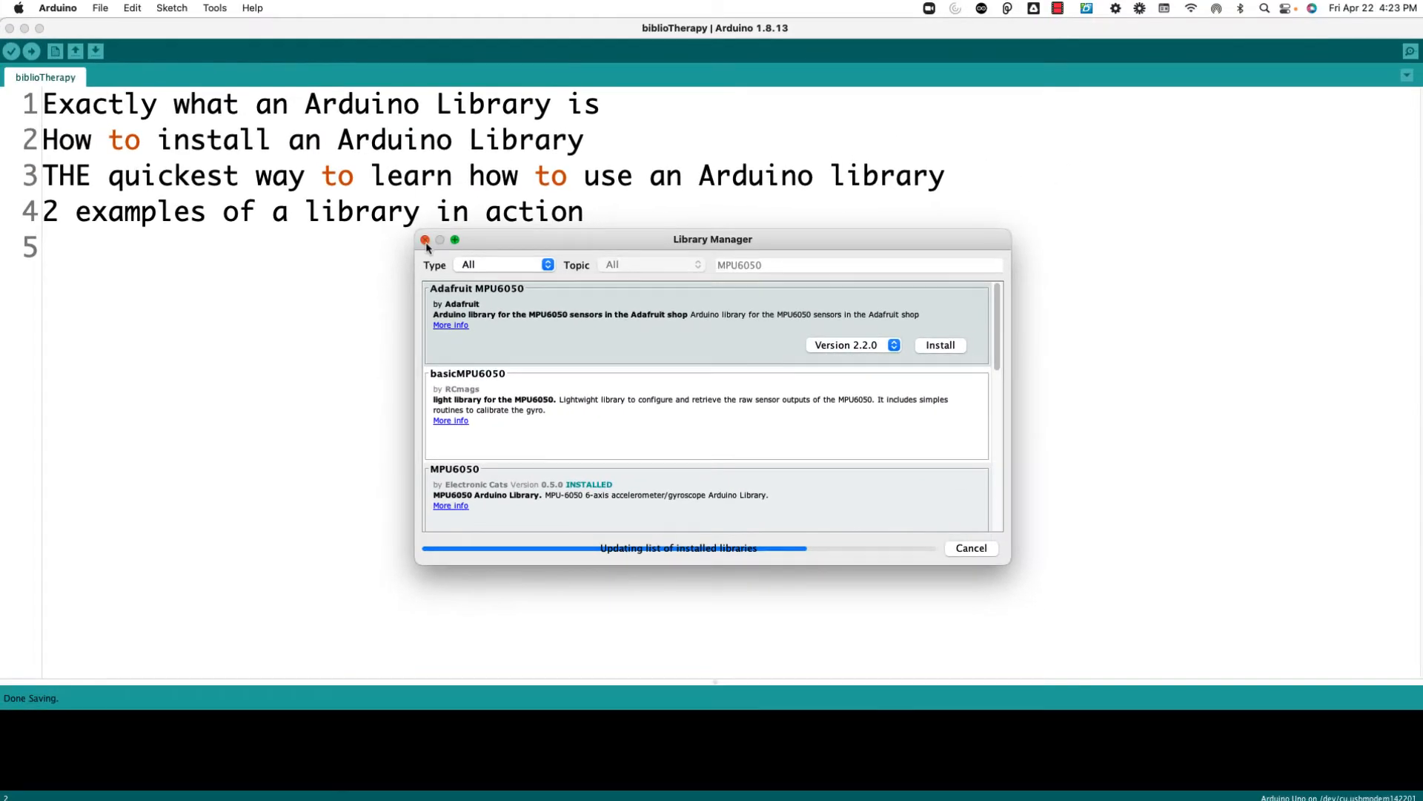
click(425, 241)
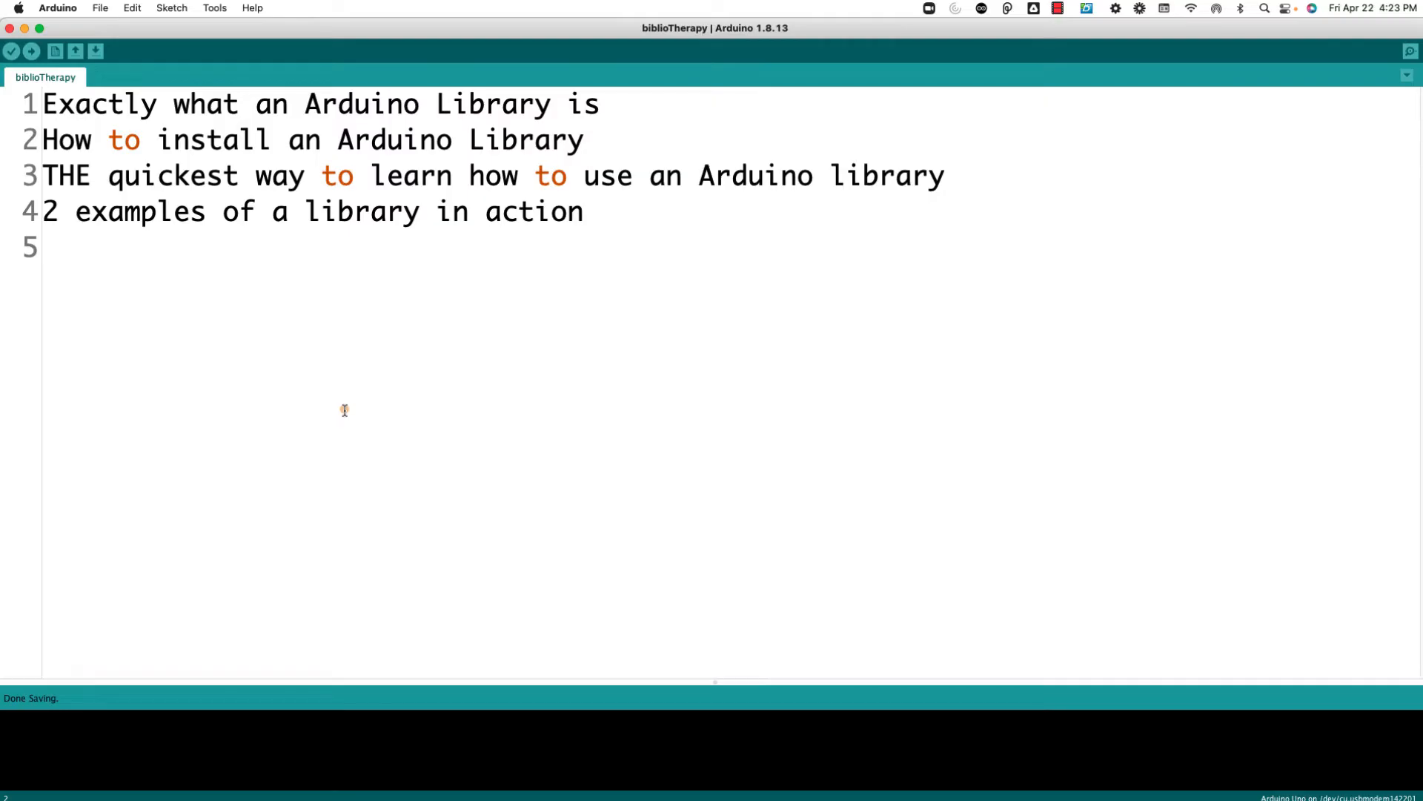
click(96, 772)
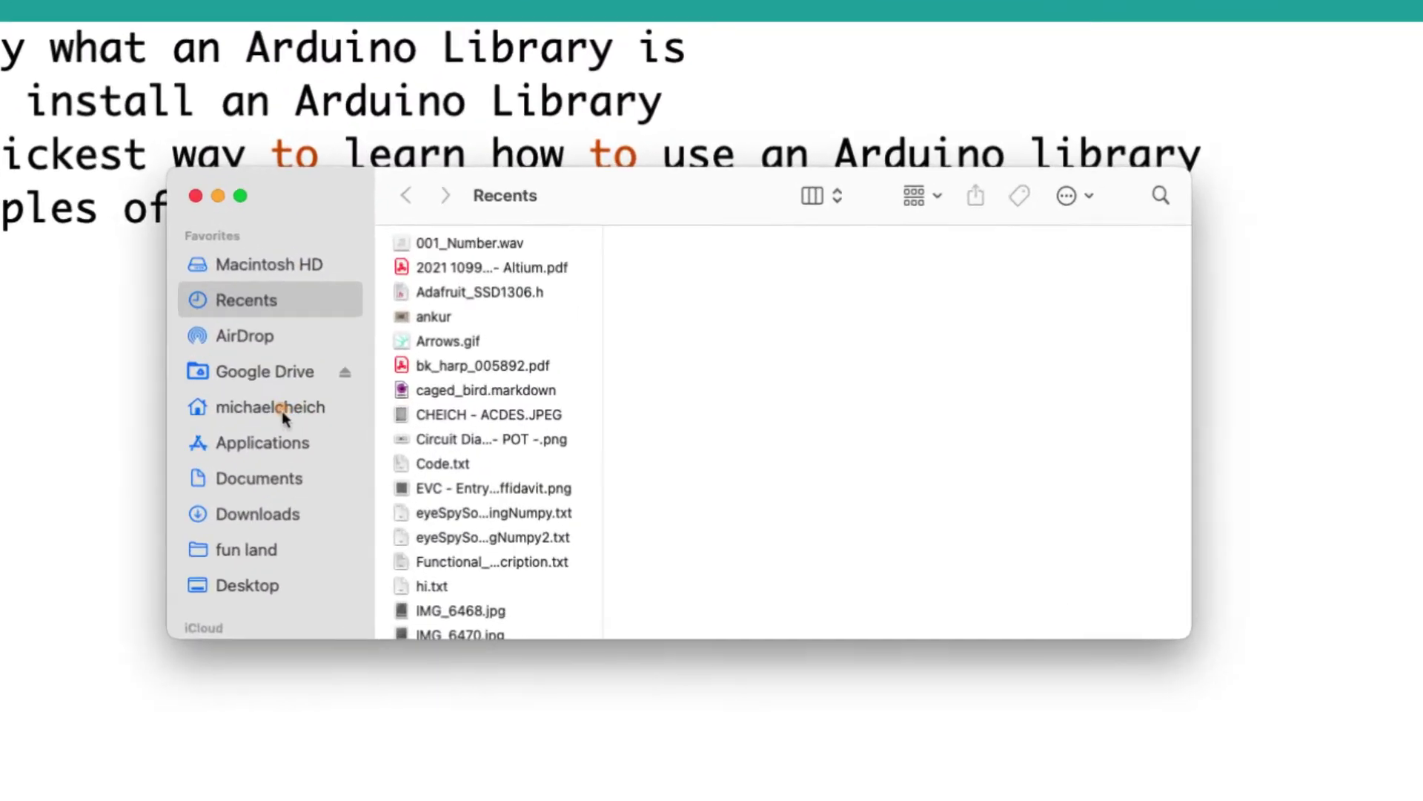
click(319, 347)
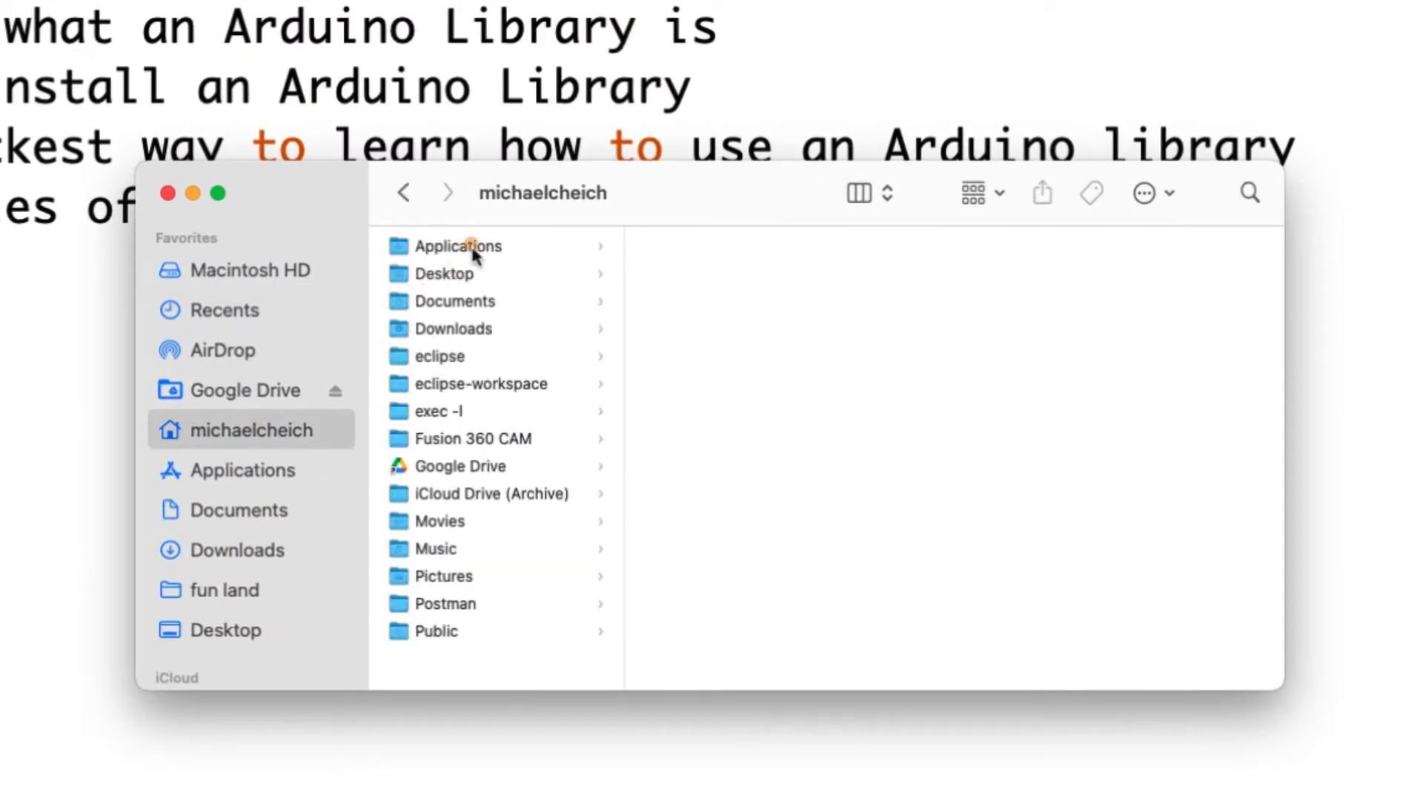
click(475, 309)
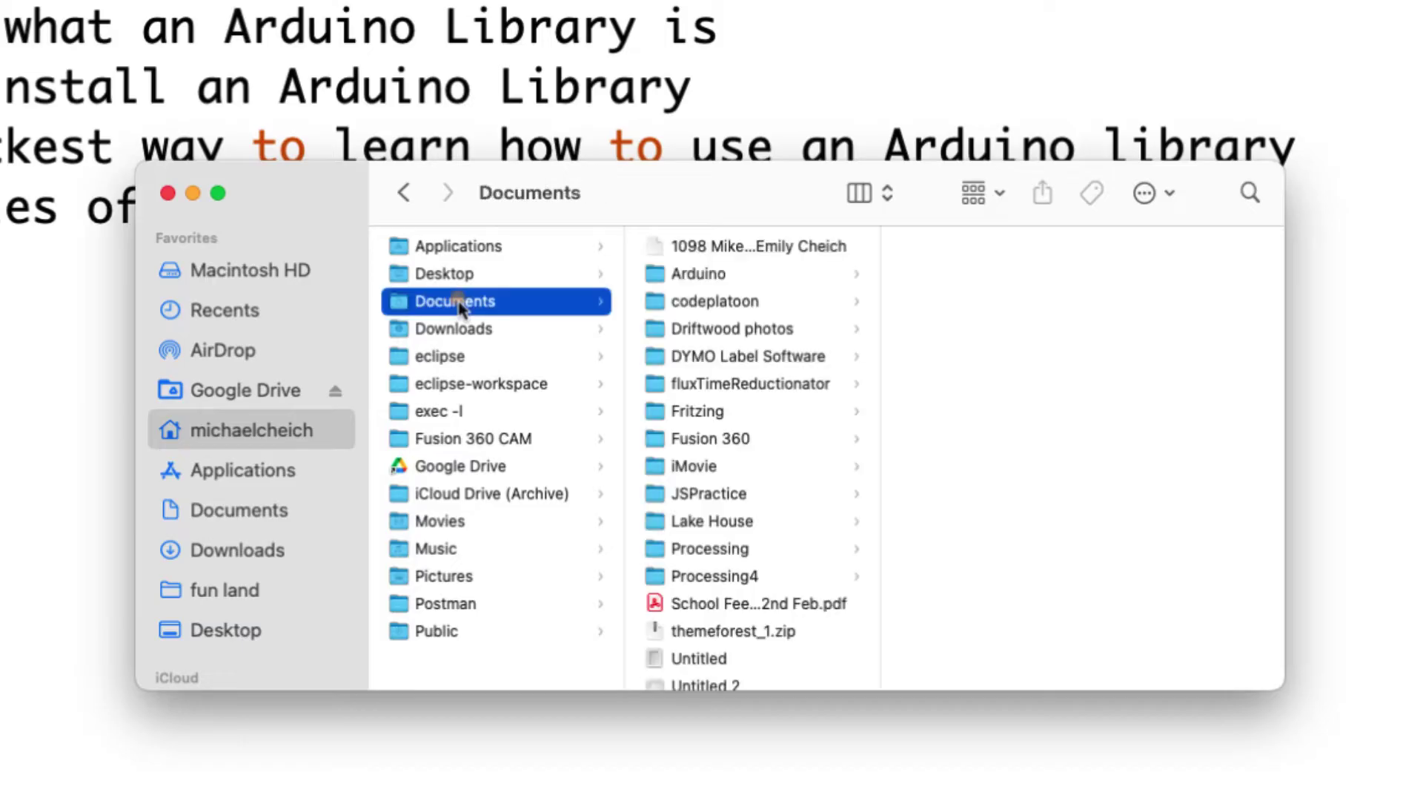
click(708, 274)
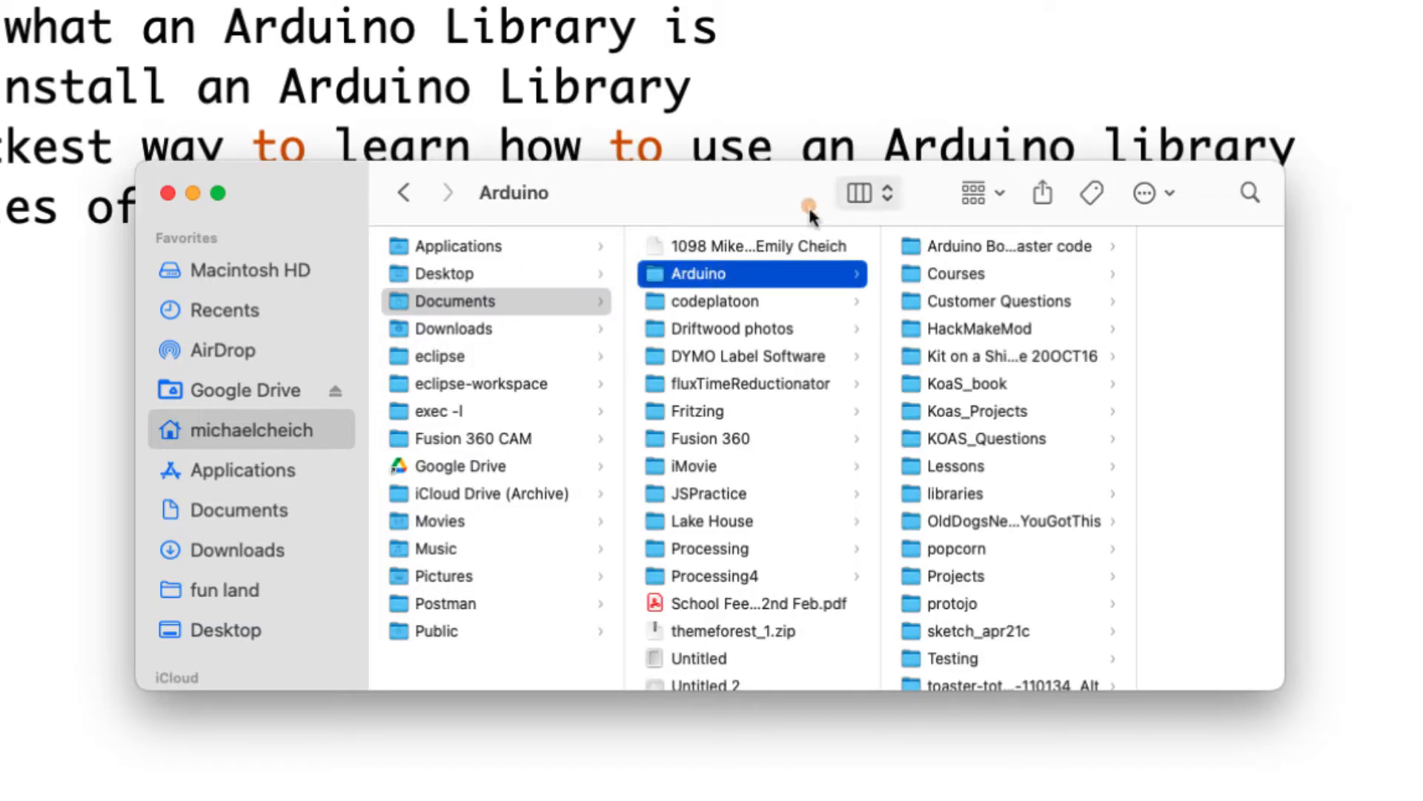
scroll(1025, 370, down, 2)
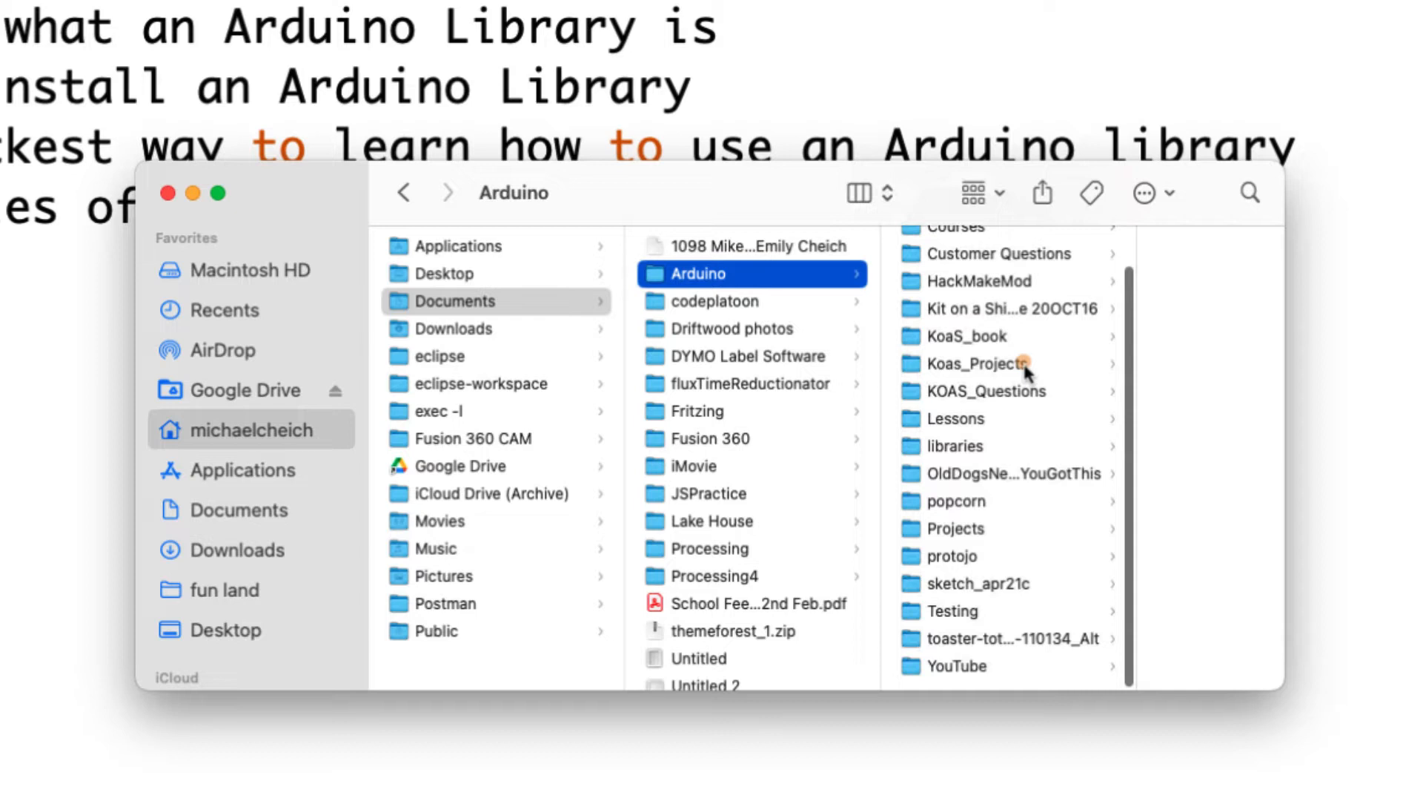
scroll(1024, 367, up, 2)
click(955, 498)
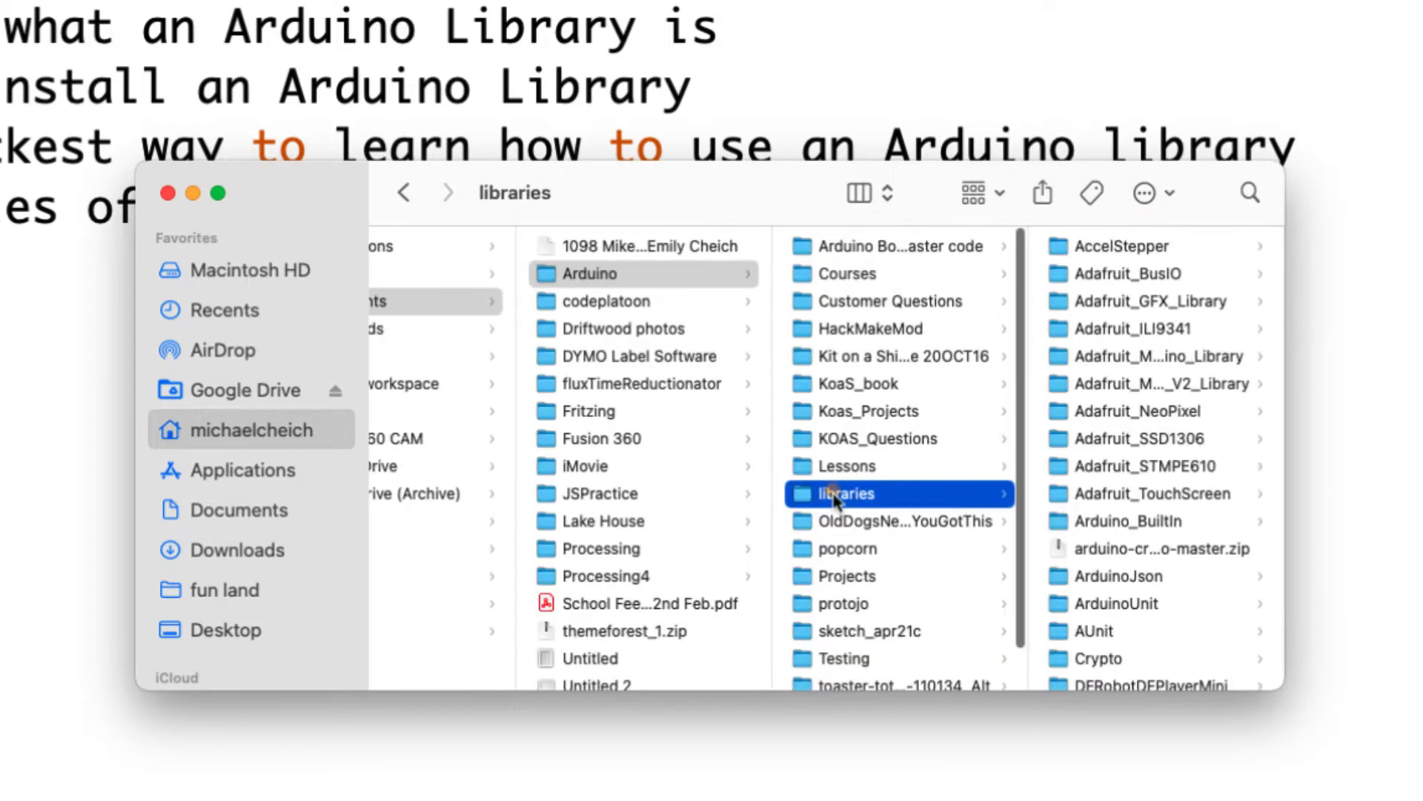
scroll(1126, 337, right, 2)
scroll(1125, 336, down, 3)
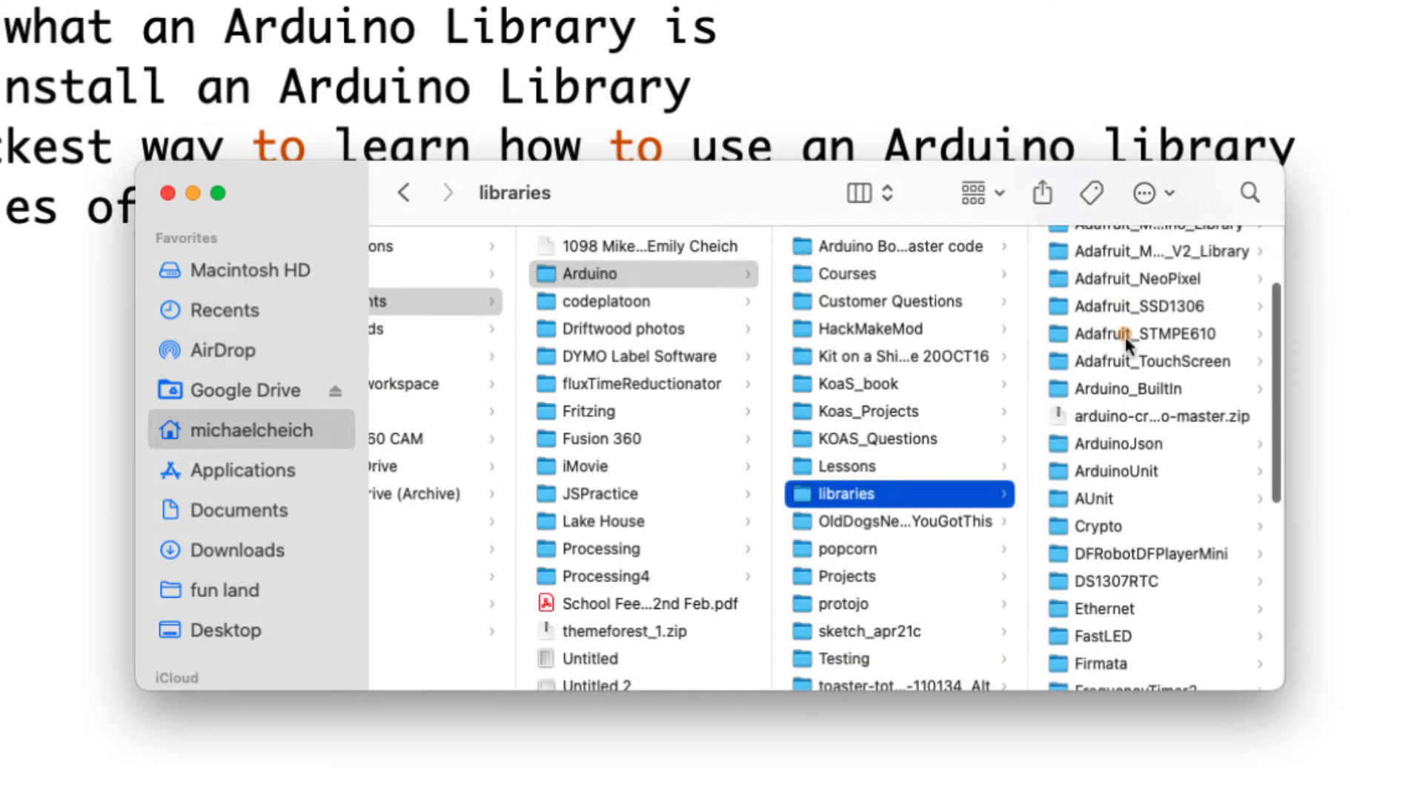
scroll(1125, 334, down, 3)
scroll(1112, 333, down, 5)
scroll(1088, 553, down, 1)
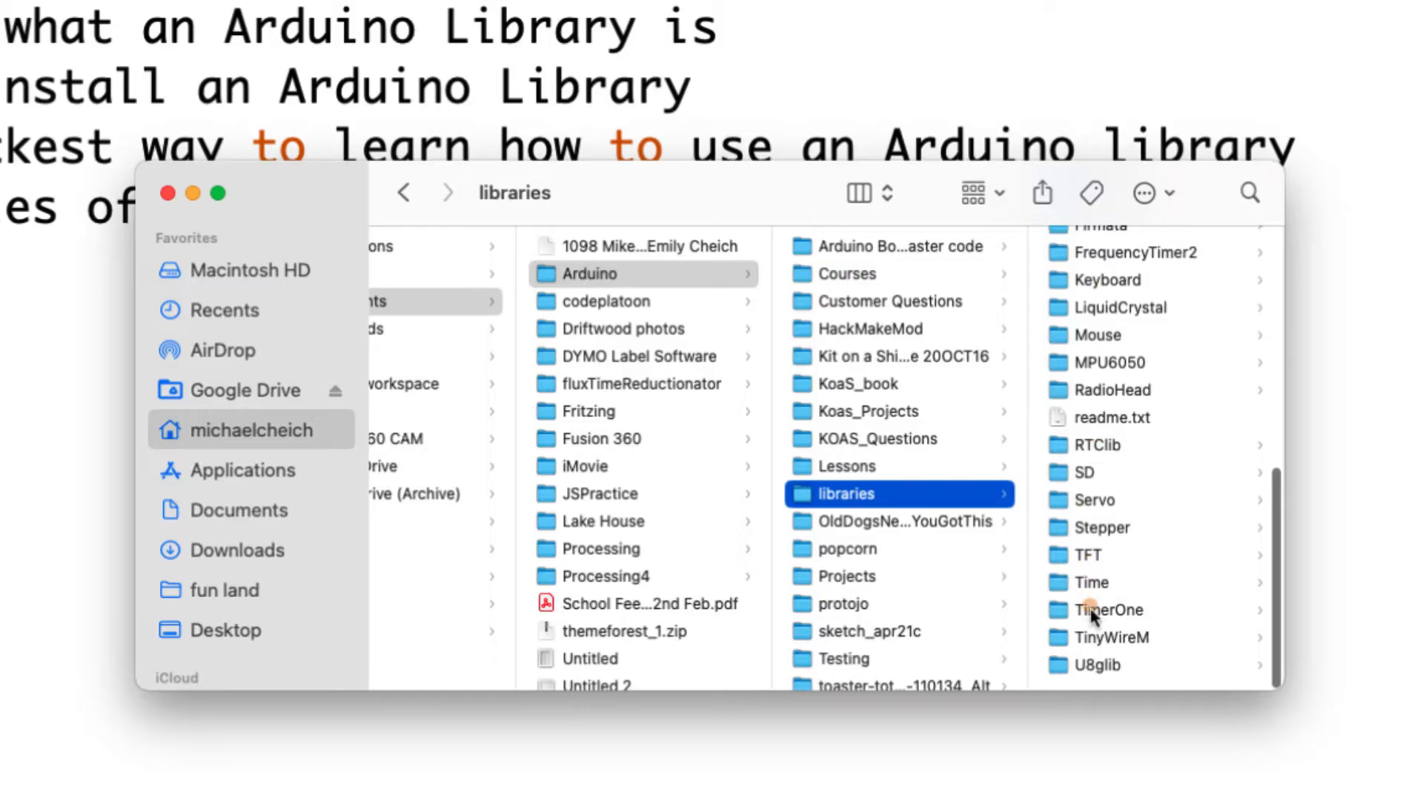
scroll(1101, 631, up, 1)
scroll(1106, 645, up, 2)
scroll(1109, 643, up, 2)
scroll(1108, 641, down, 1)
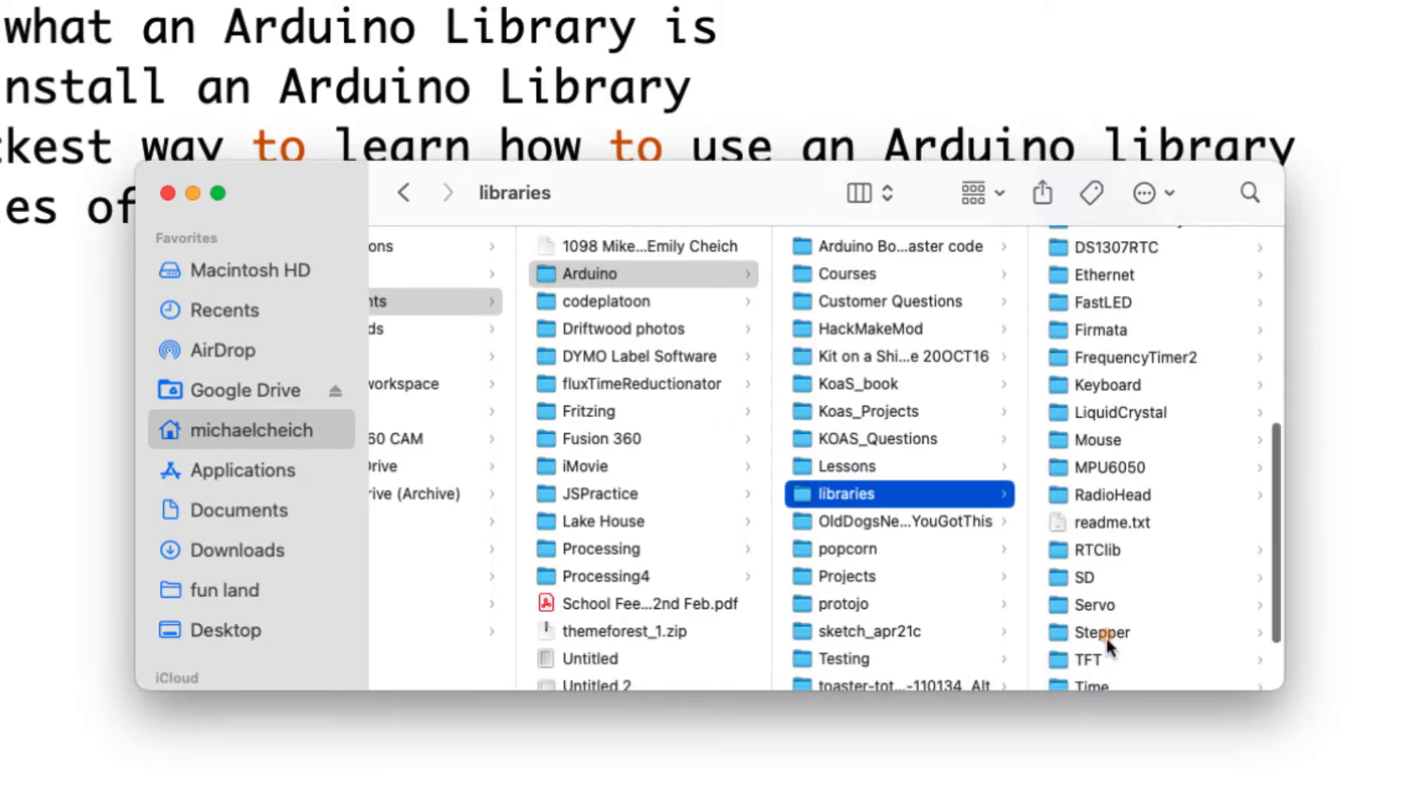
scroll(1103, 639, up, 1)
click(1085, 499)
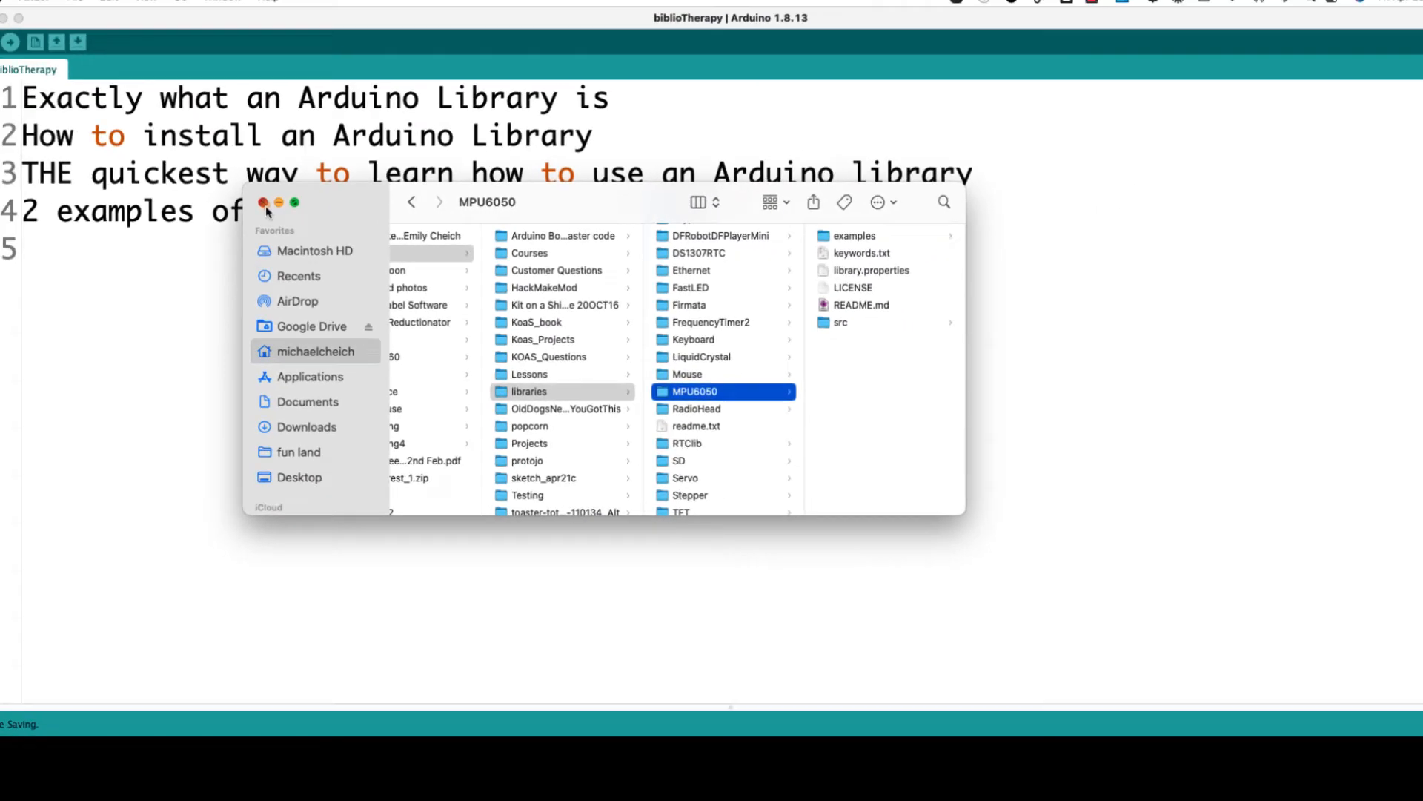
click(268, 207)
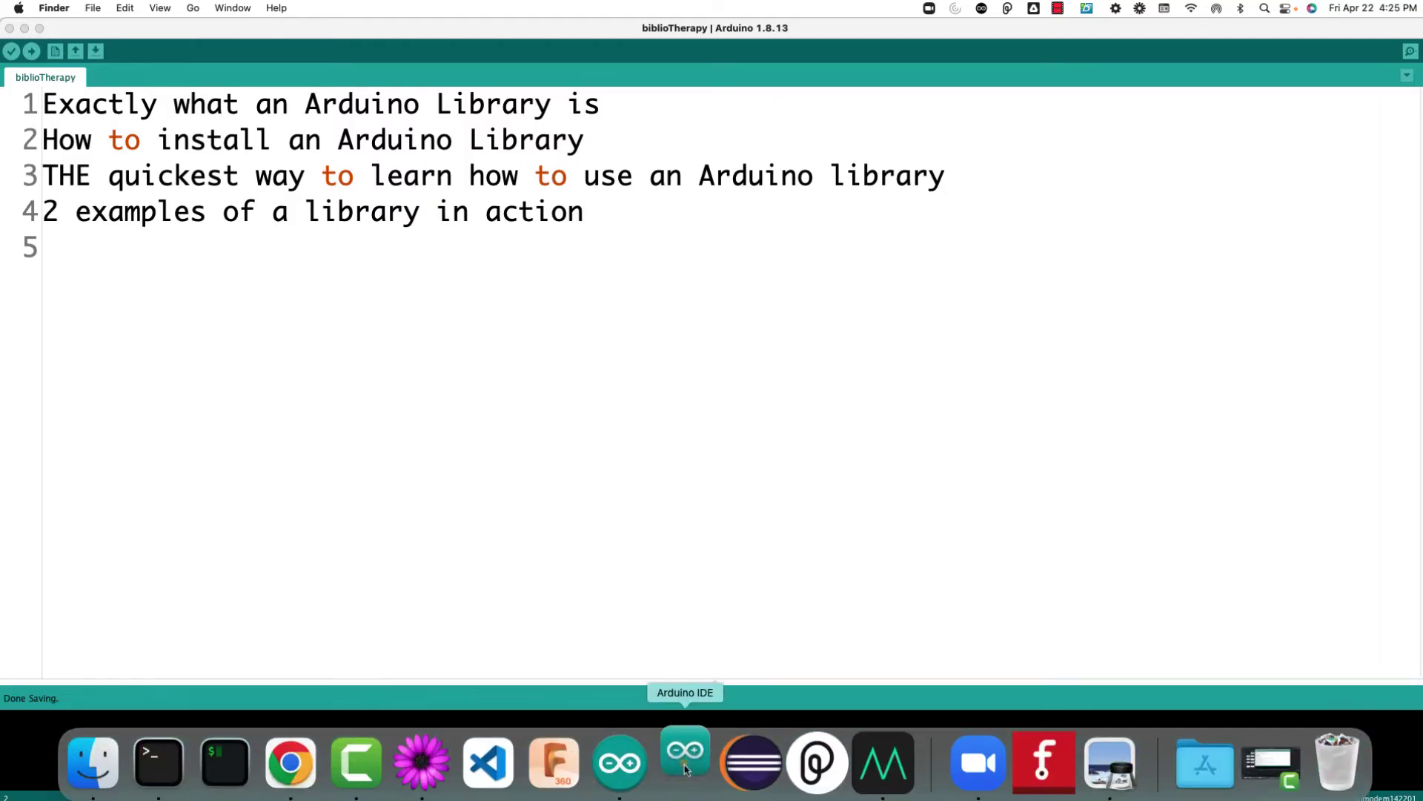
Launch Arduino IDE 2.0, dismiss the update notice and collapse the side panel around TestEAX.
click(683, 763)
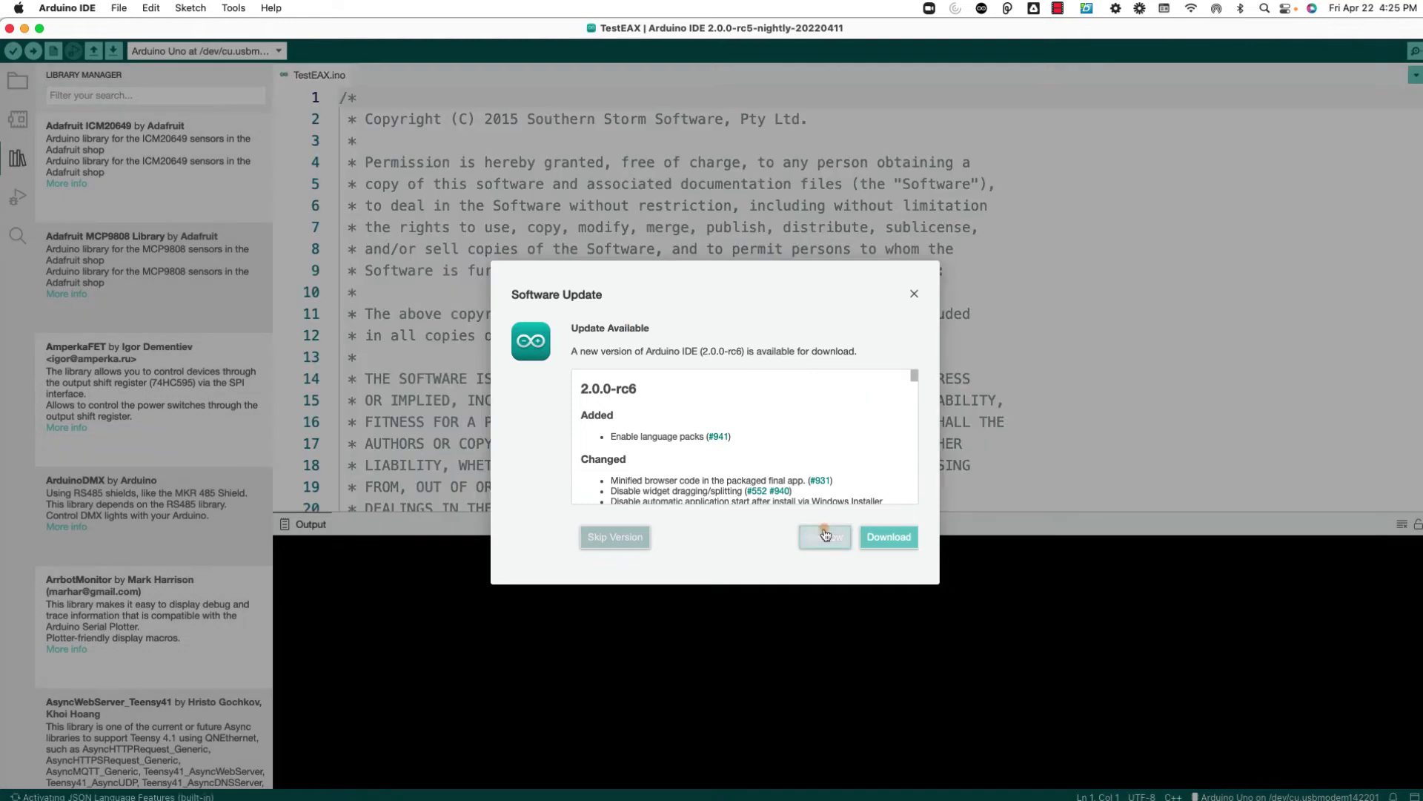
click(823, 536)
click(16, 83)
click(17, 118)
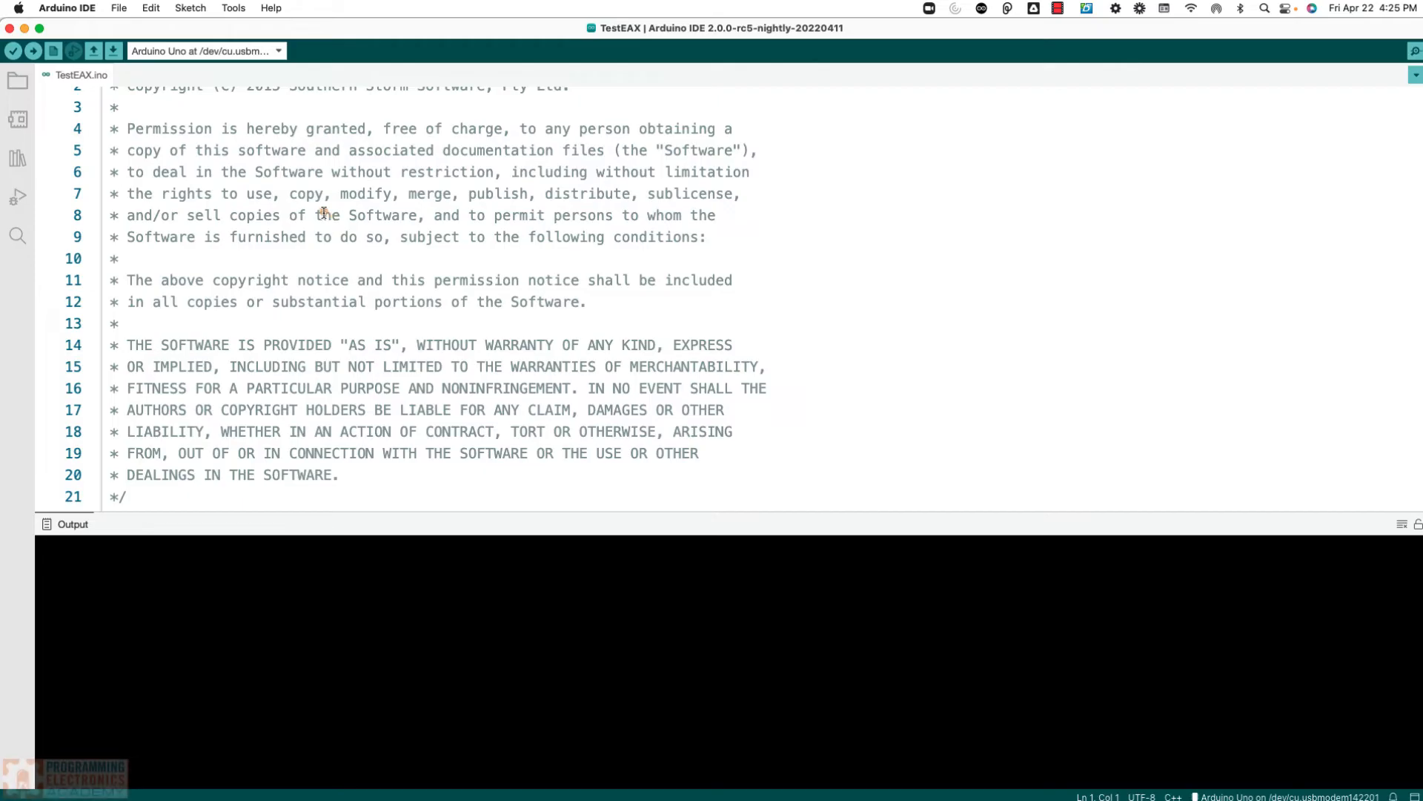
Show the Library Manager panel beside TestEAX, toggle it, then return to the biblioTherapy window.
click(233, 8)
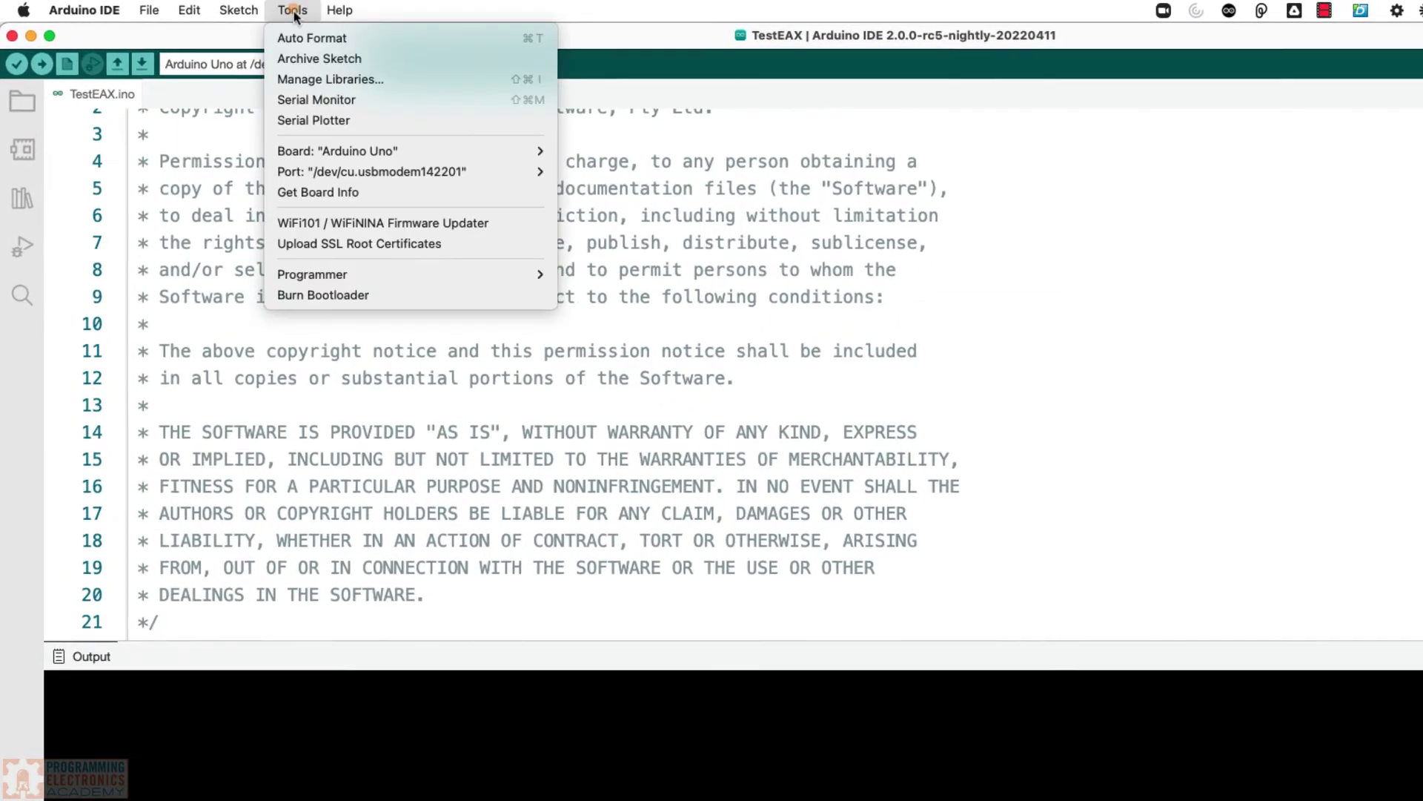
click(344, 84)
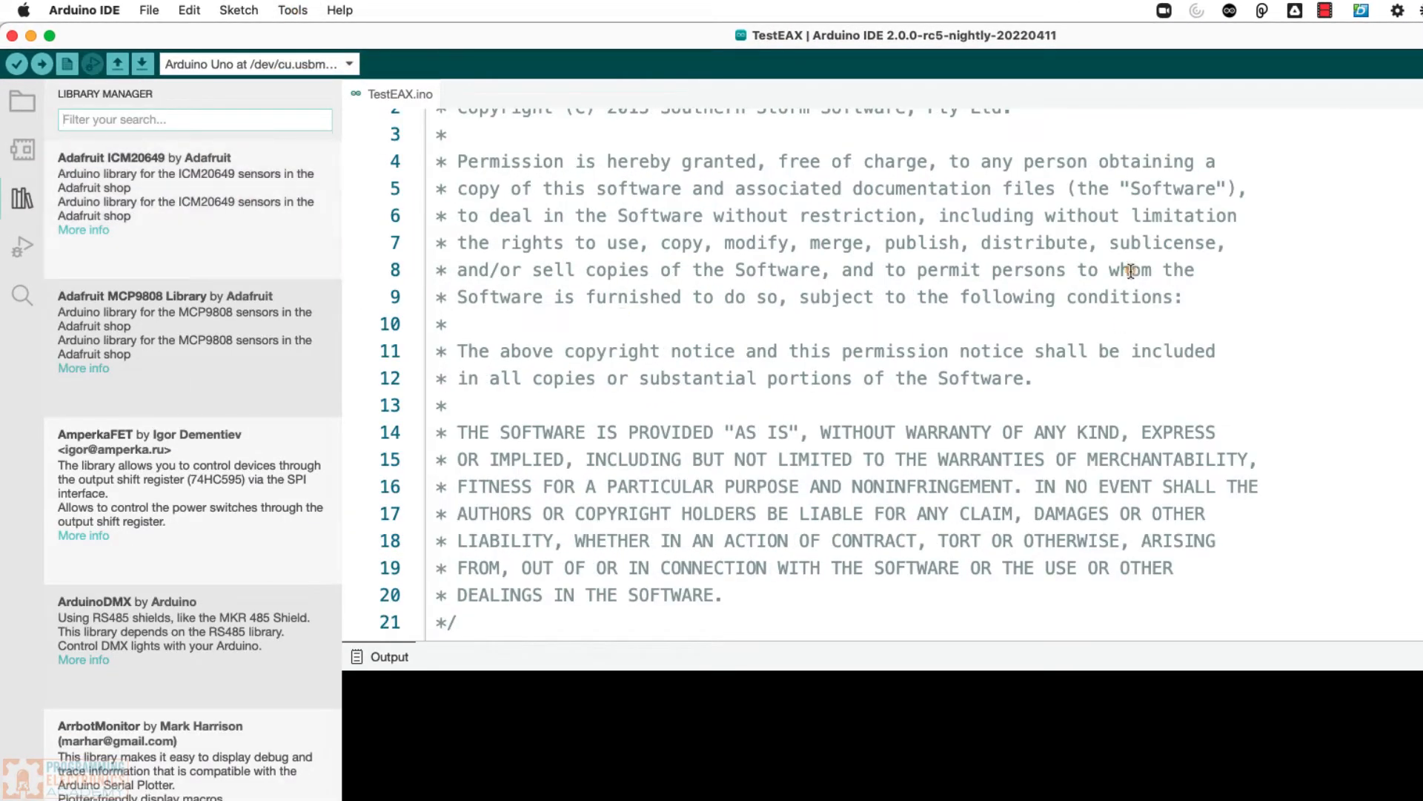
mouse_move(240, 343)
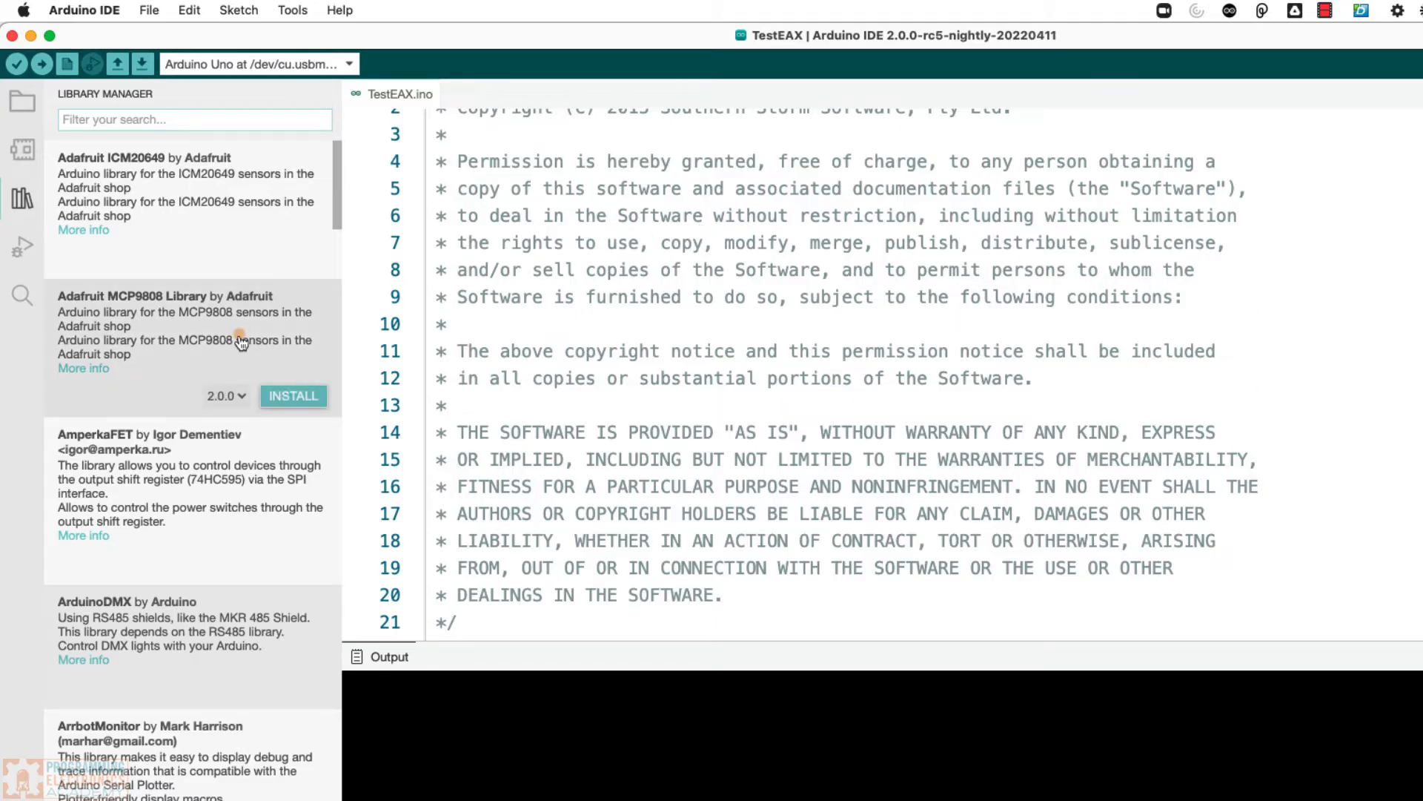
scroll(240, 342, down, 1)
scroll(240, 342, down, 5)
scroll(239, 341, down, 3)
scroll(239, 342, down, 2)
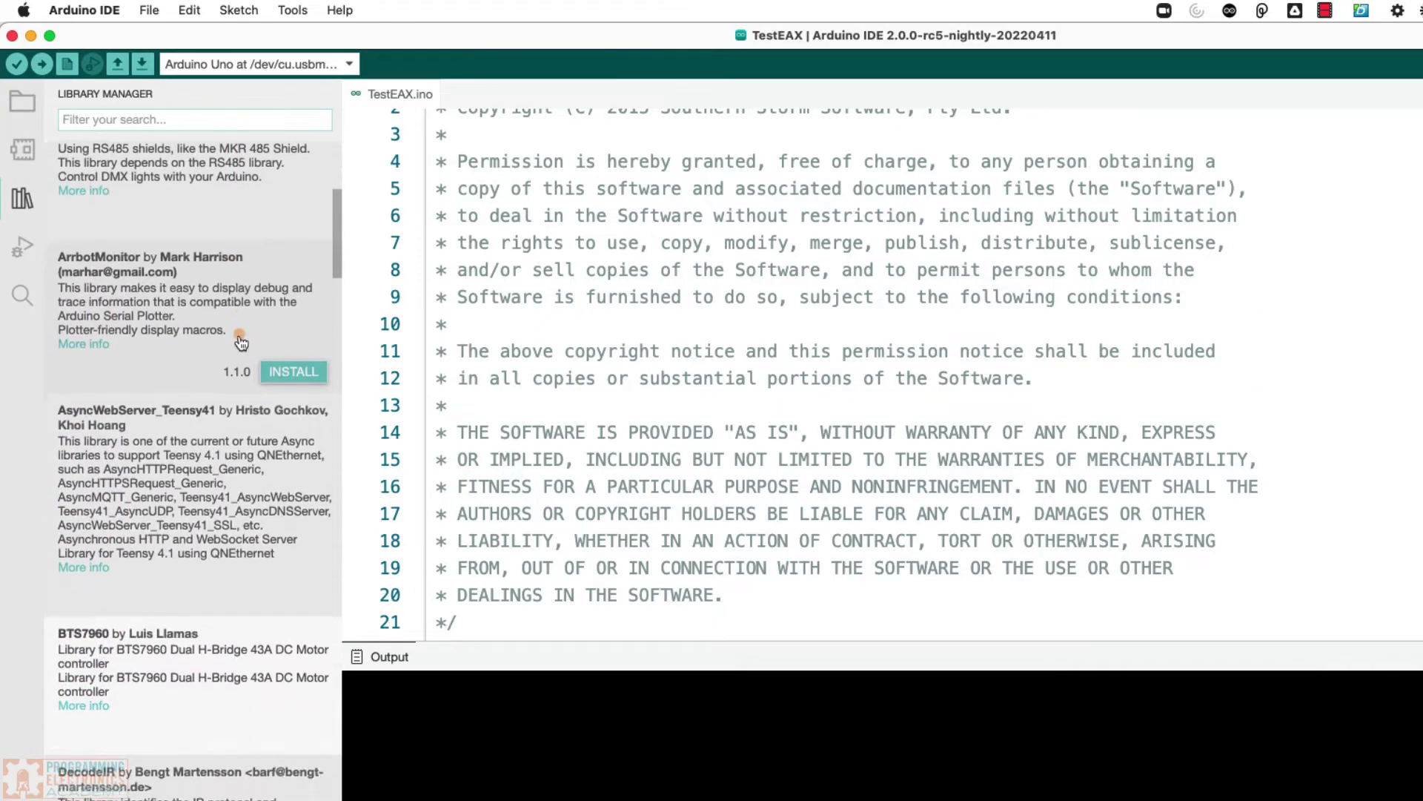
scroll(239, 341, up, 5)
scroll(239, 330, down, 4)
scroll(238, 327, down, 2)
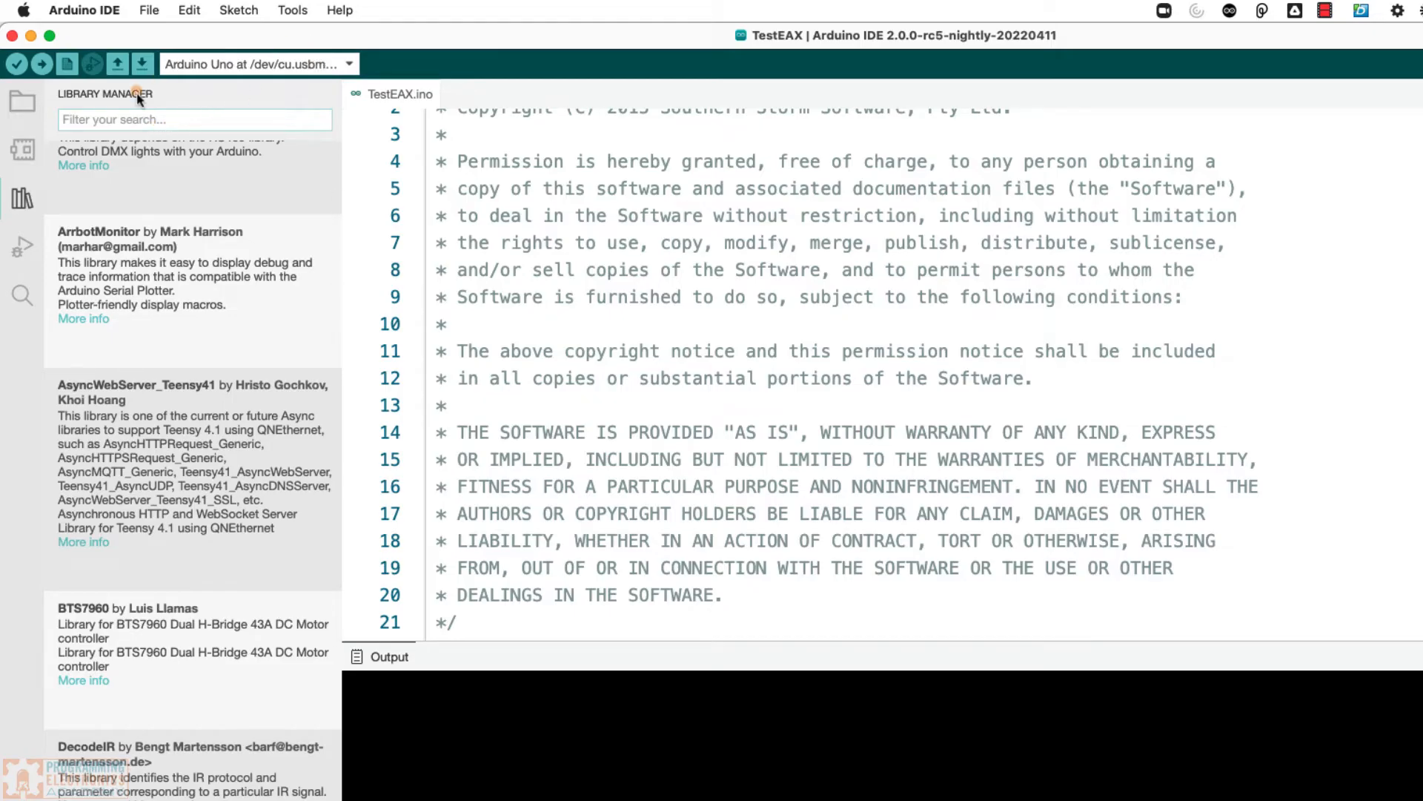
mouse_move(179, 168)
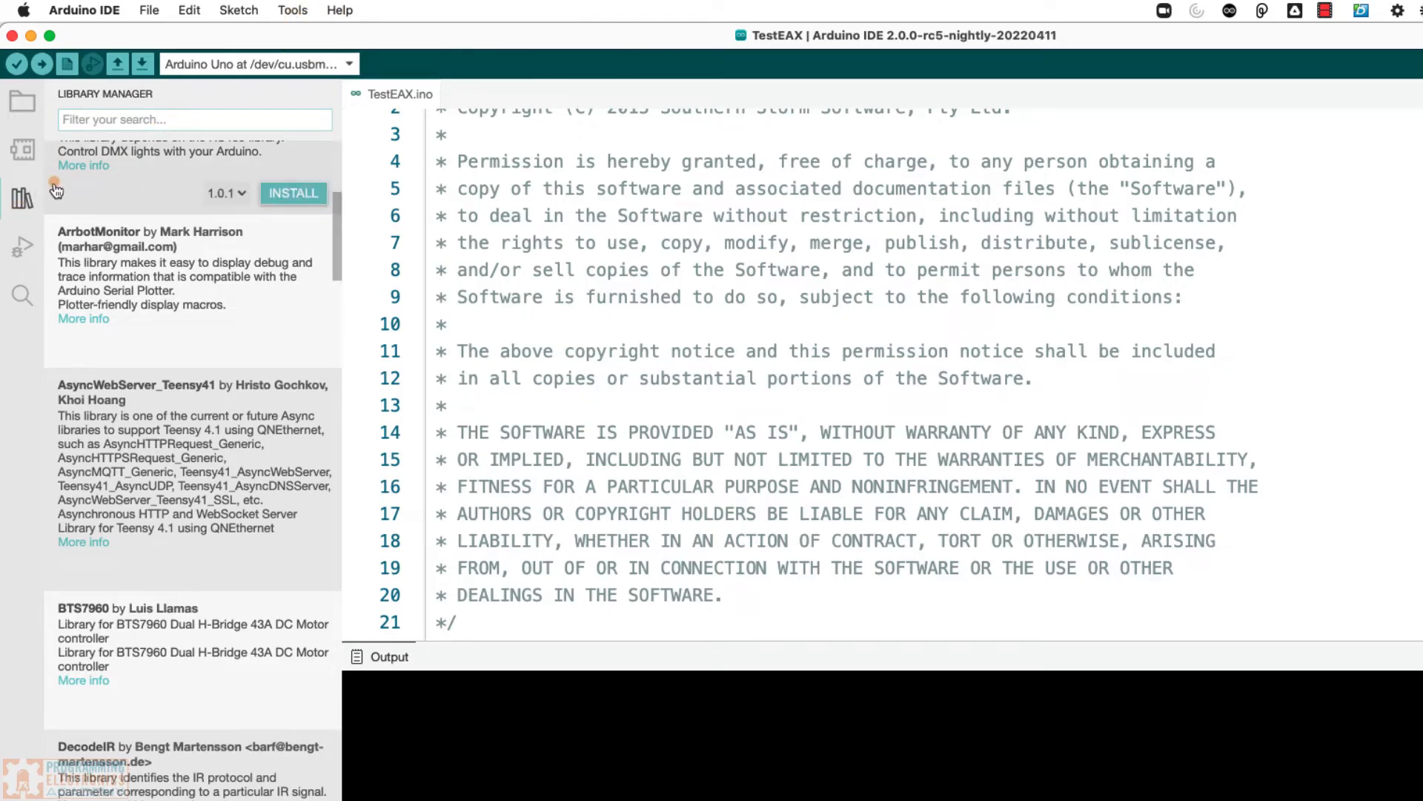
click(23, 200)
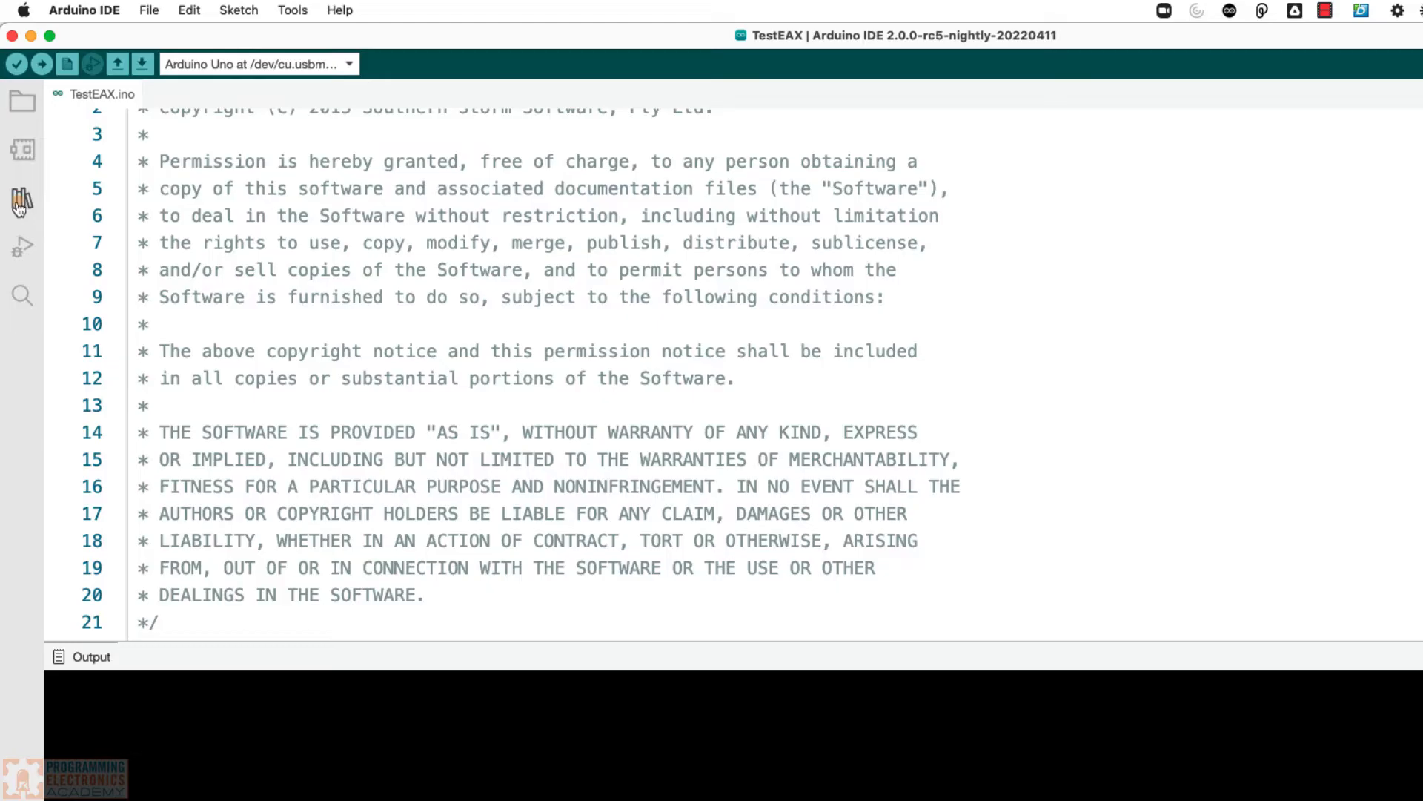
click(23, 202)
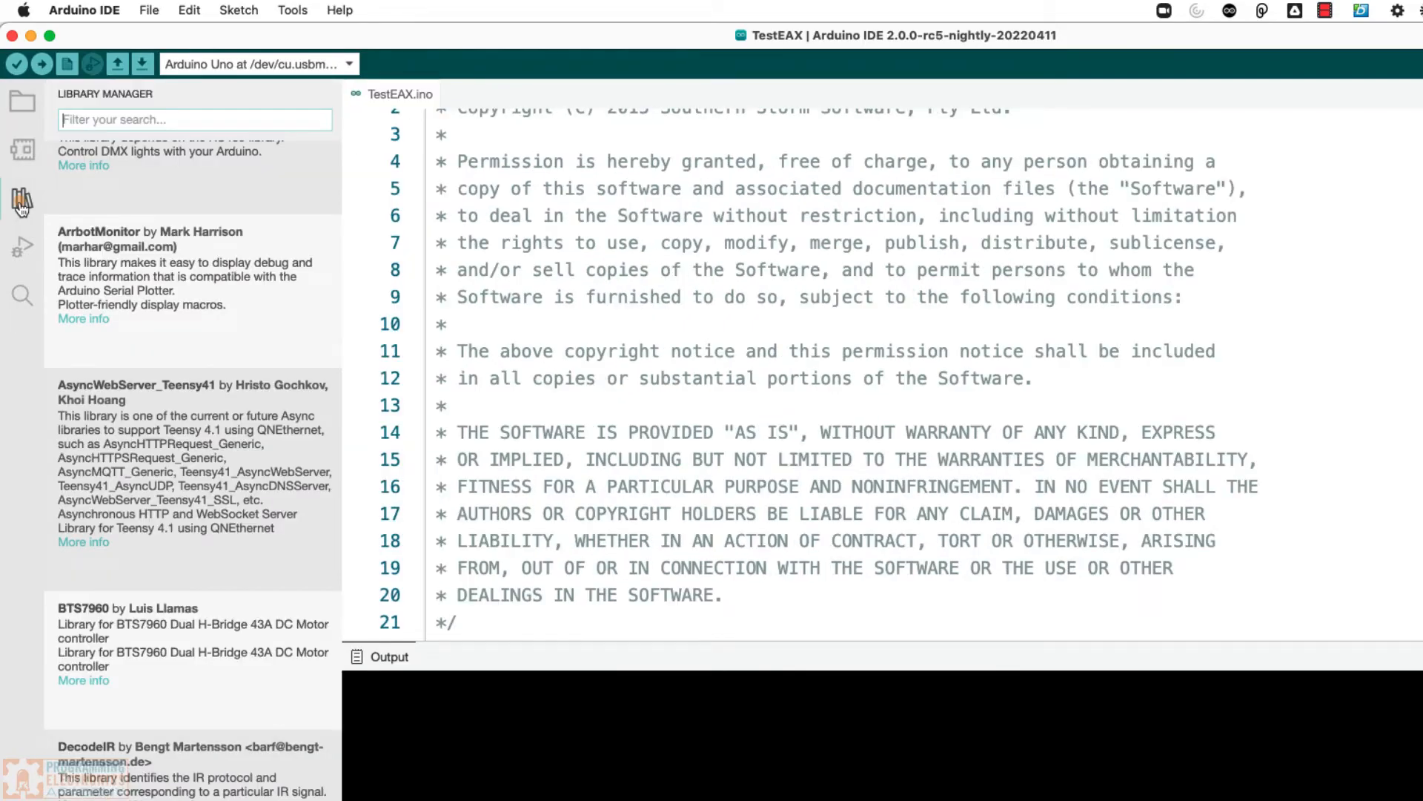
click(23, 203)
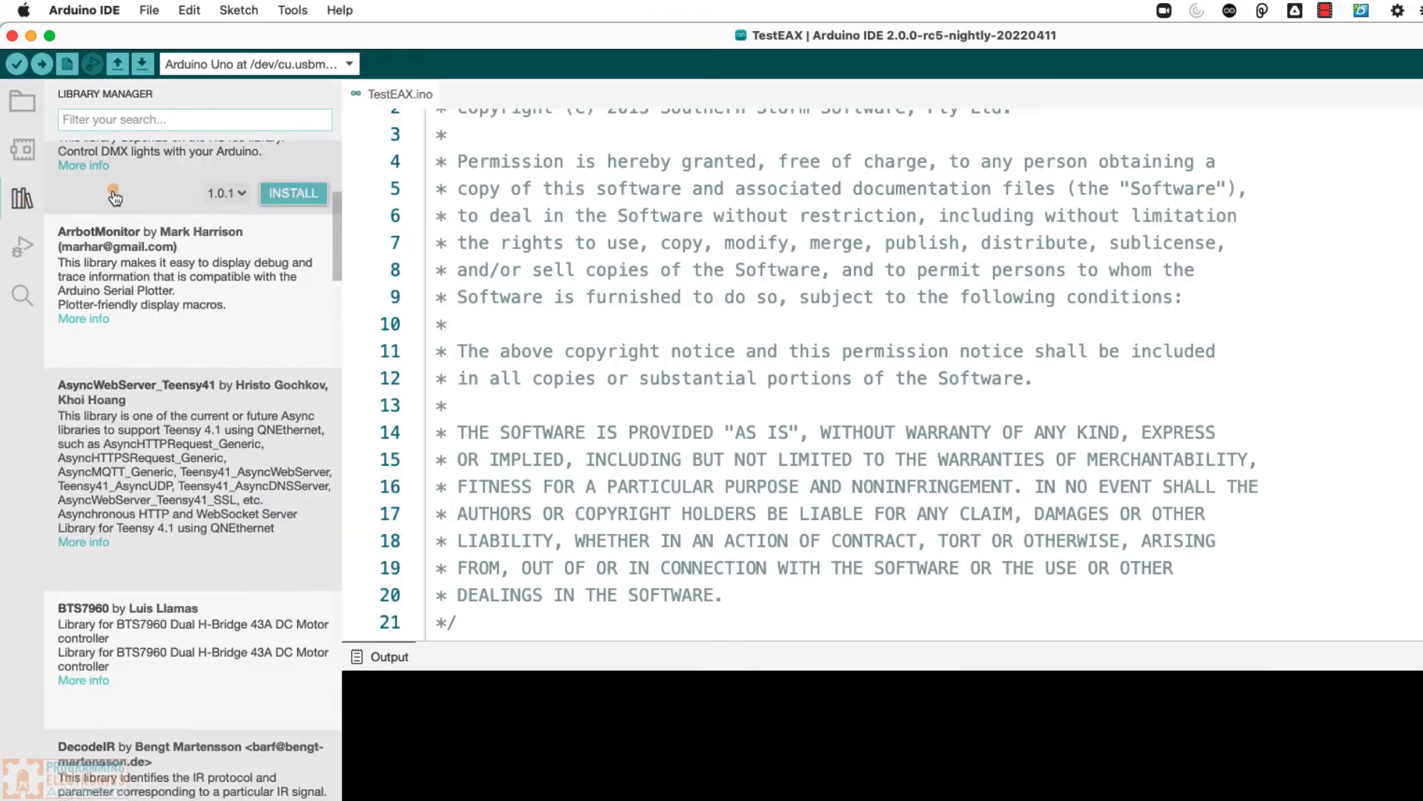
mouse_move(192, 287)
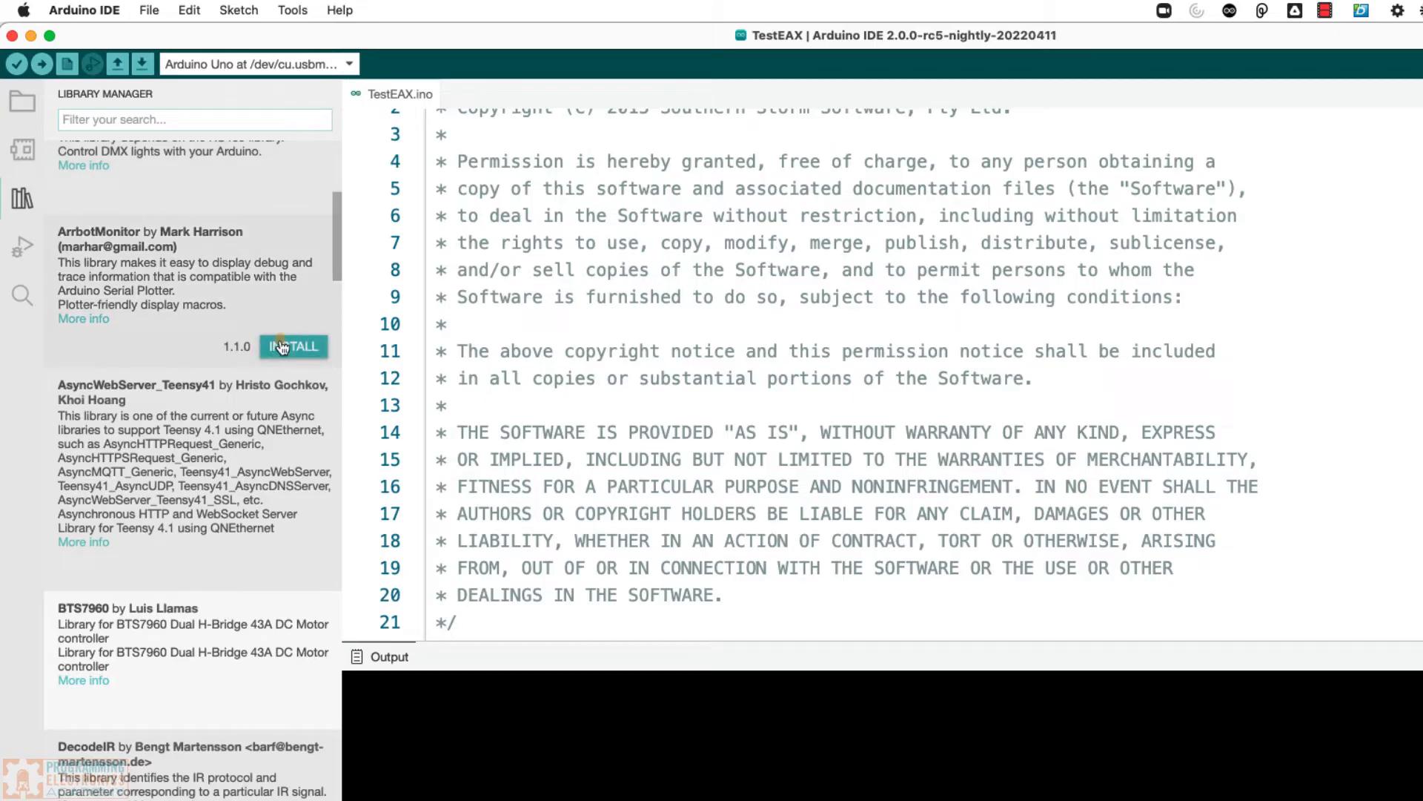
scroll(267, 284, up, 1)
scroll(267, 284, up, 5)
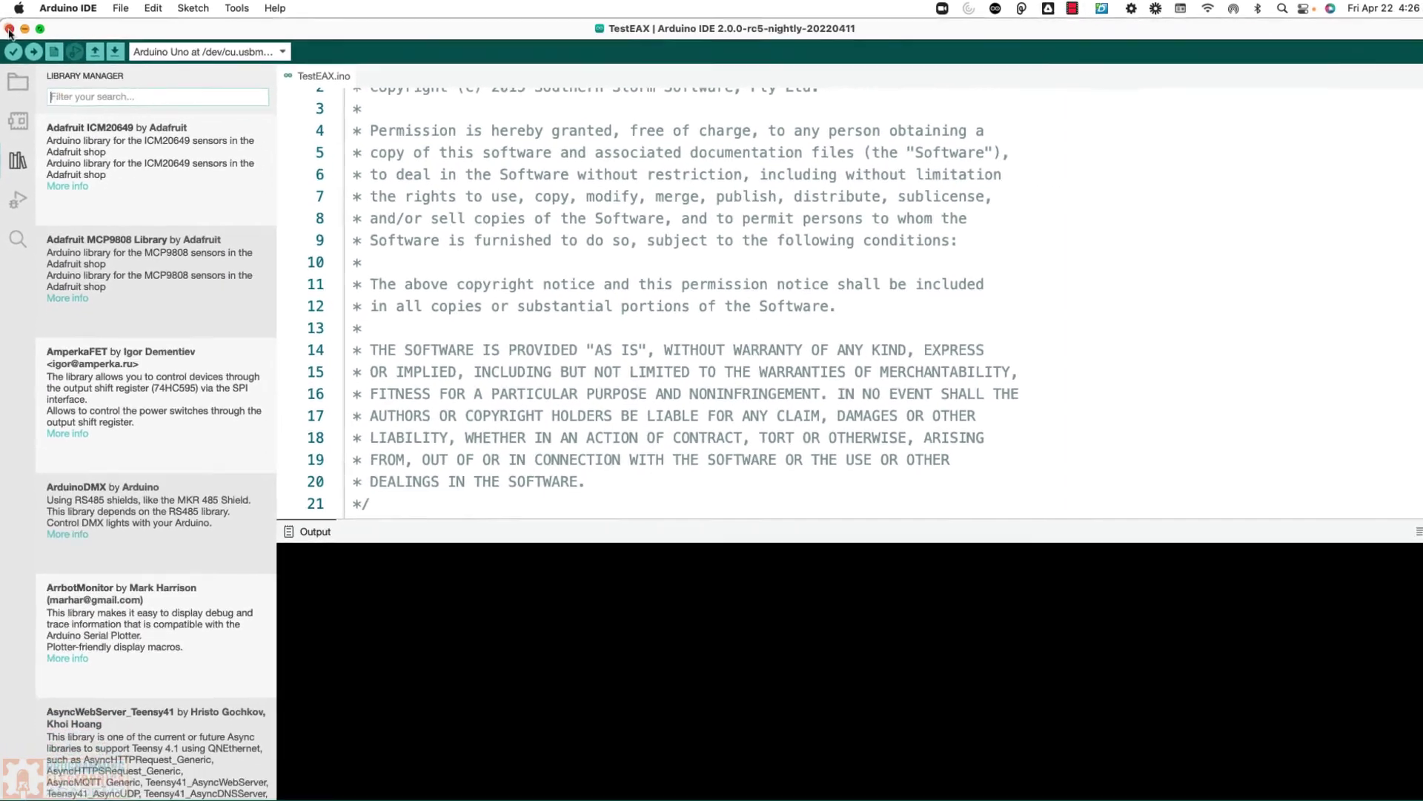
click(9, 28)
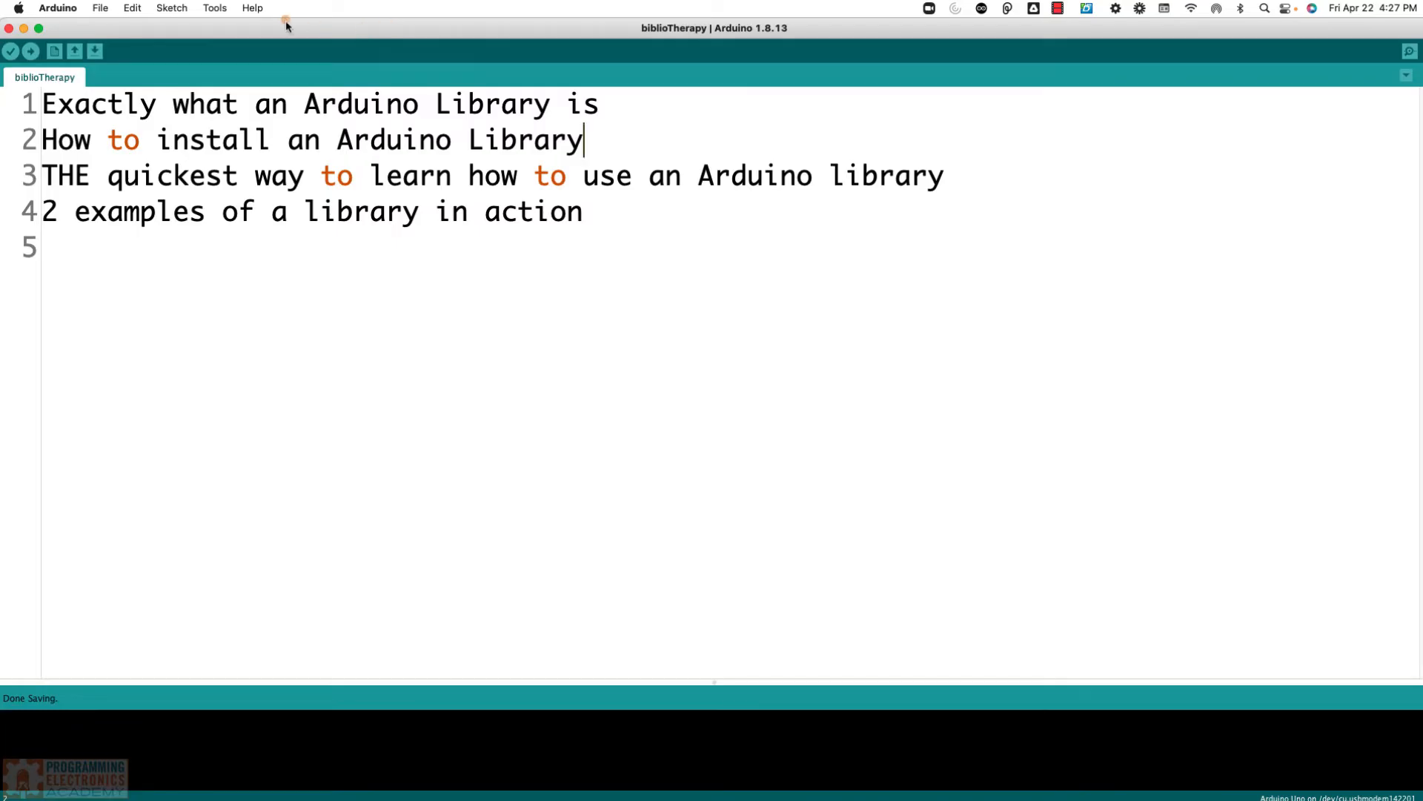
Start browsing File > Examples toward the MPU6050_raw sketch.
click(101, 10)
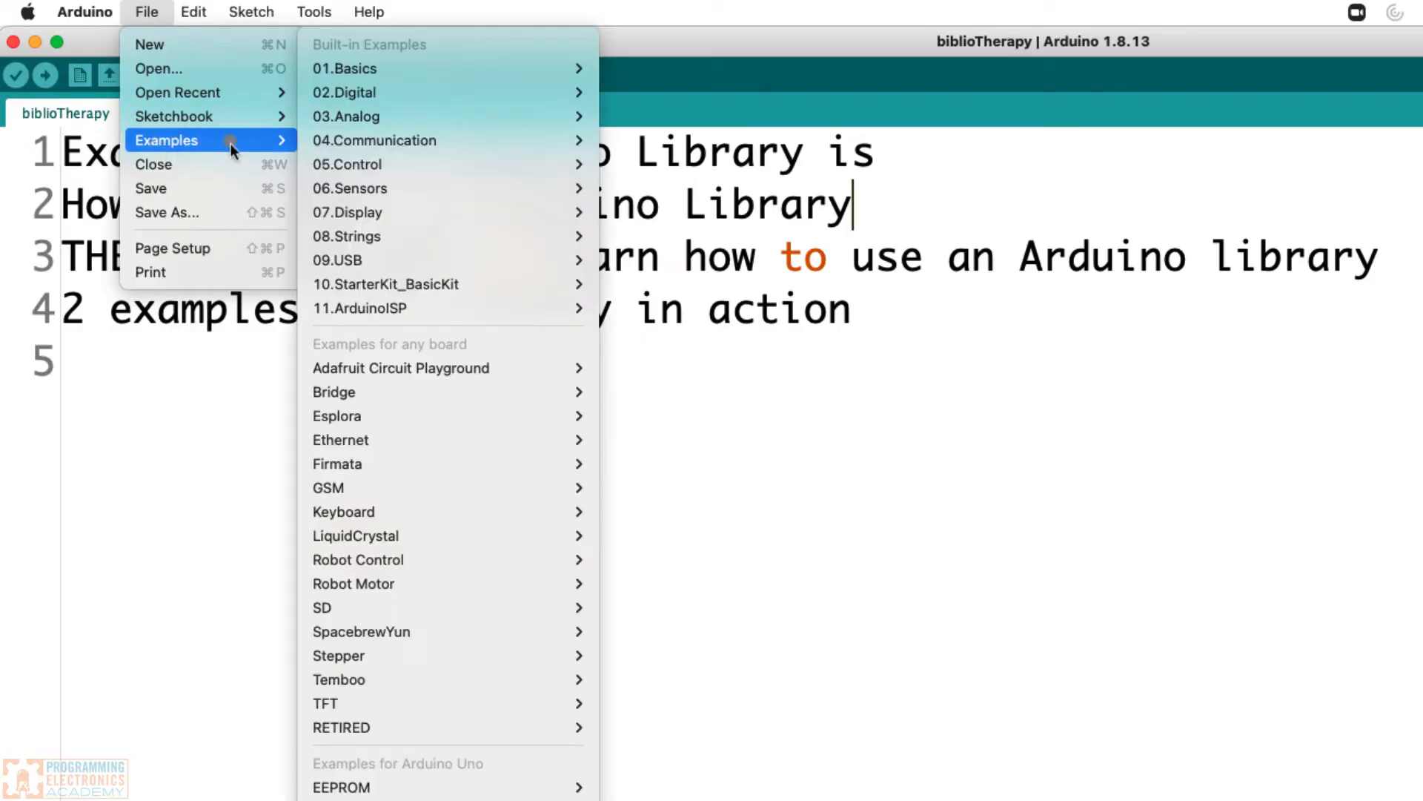
scroll(381, 231, down, 3)
scroll(381, 232, down, 3)
scroll(380, 232, down, 5)
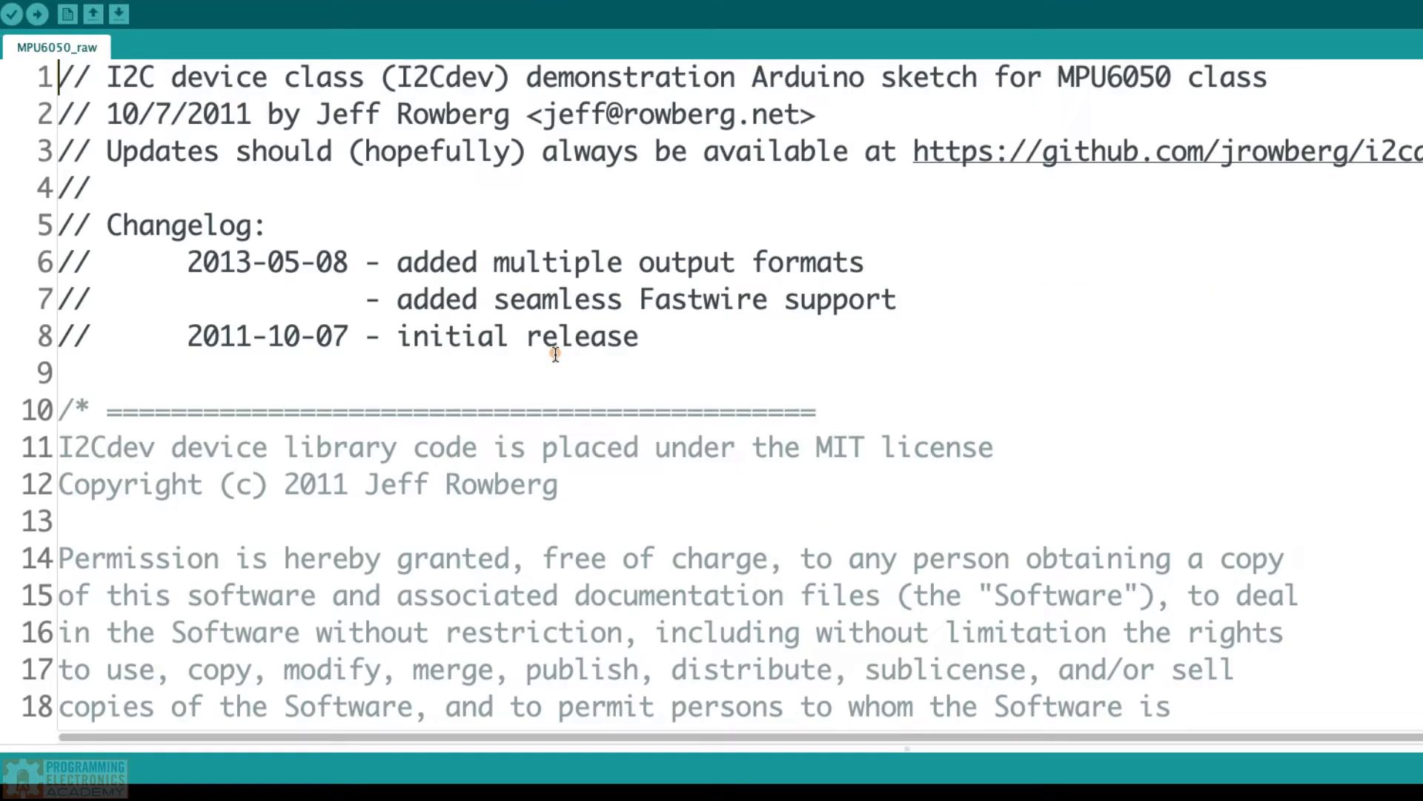
scroll(360, 349, down, 2)
scroll(359, 349, down, 3)
scroll(360, 350, down, 2)
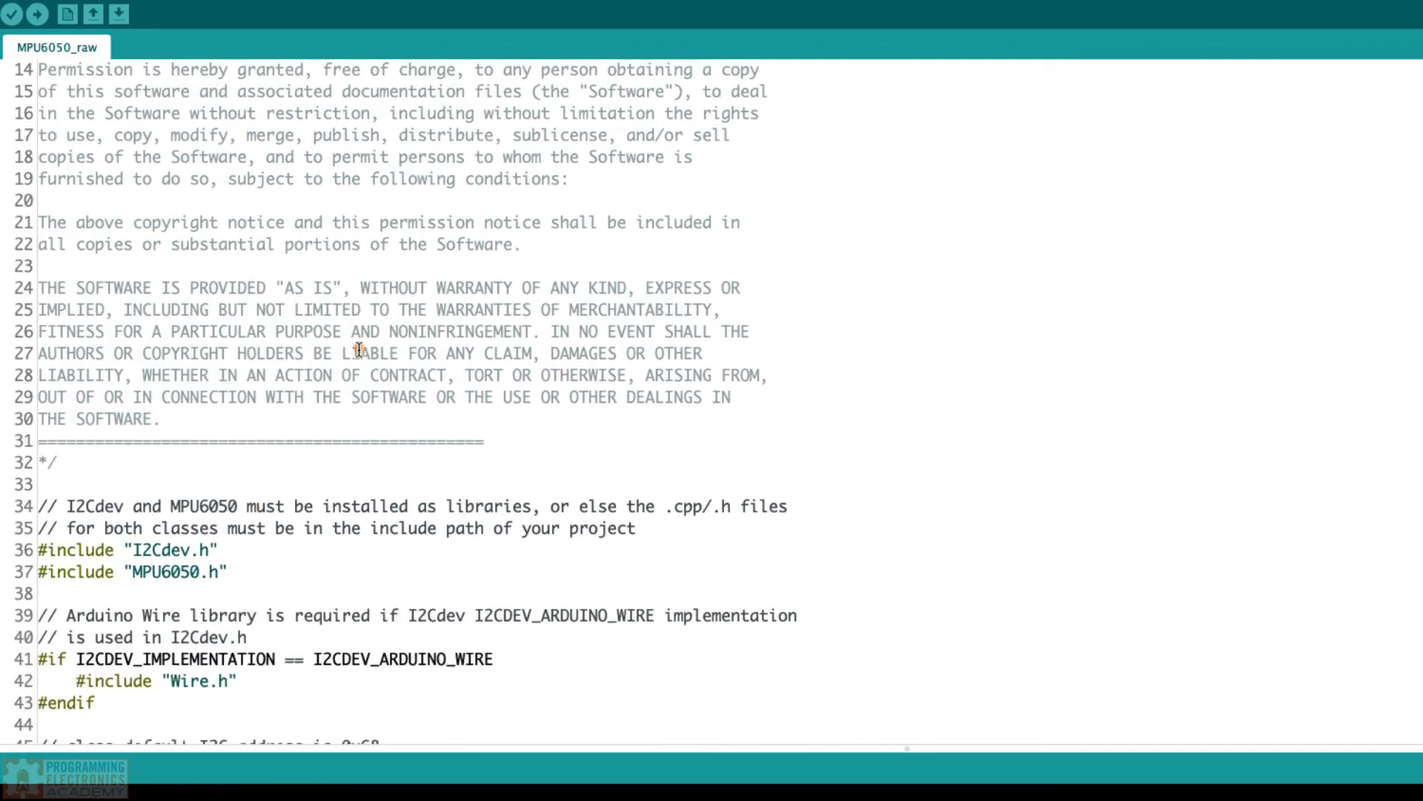
scroll(360, 349, down, 2)
scroll(360, 350, down, 2)
scroll(359, 349, down, 2)
scroll(358, 349, down, 2)
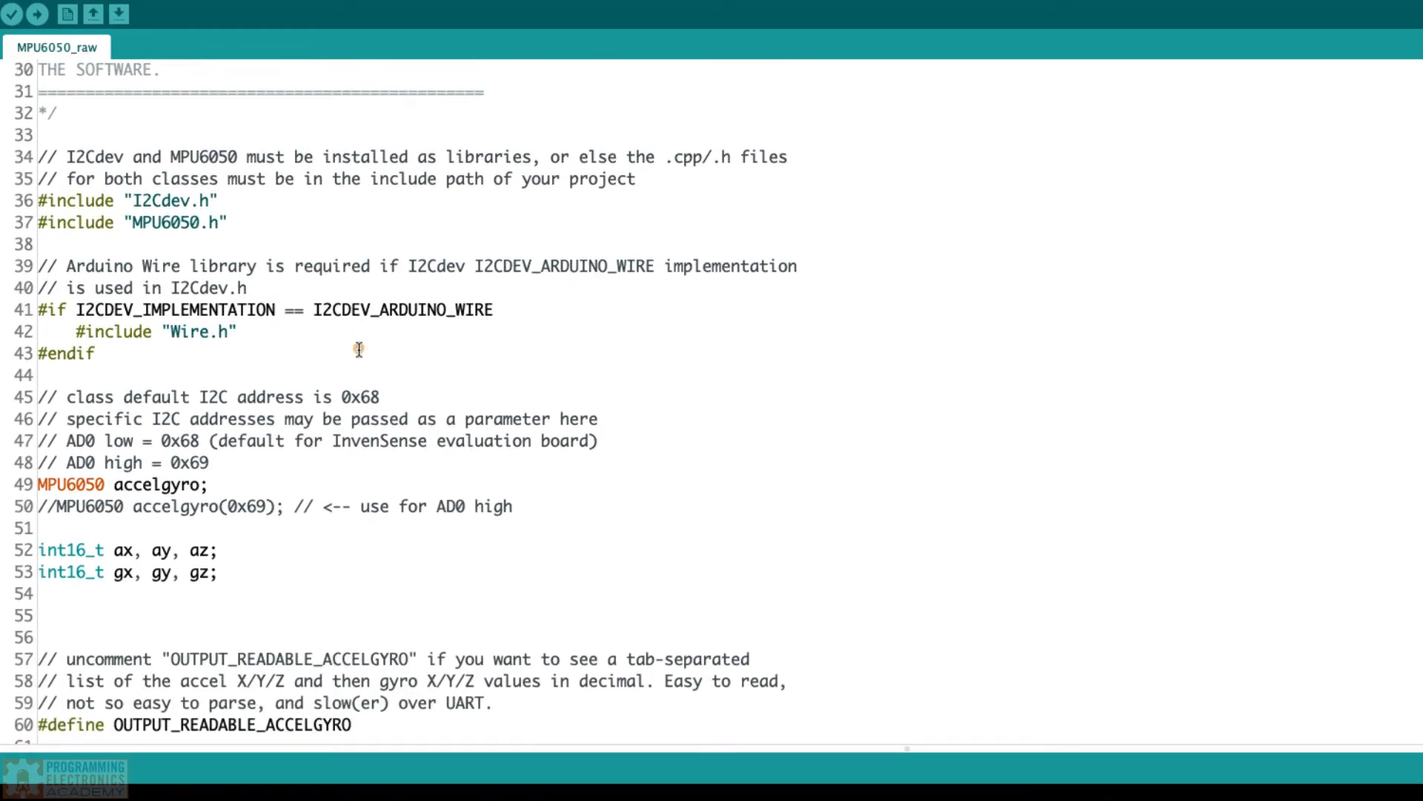
scroll(360, 350, down, 2)
scroll(360, 349, down, 1)
scroll(359, 350, down, 2)
scroll(359, 349, down, 3)
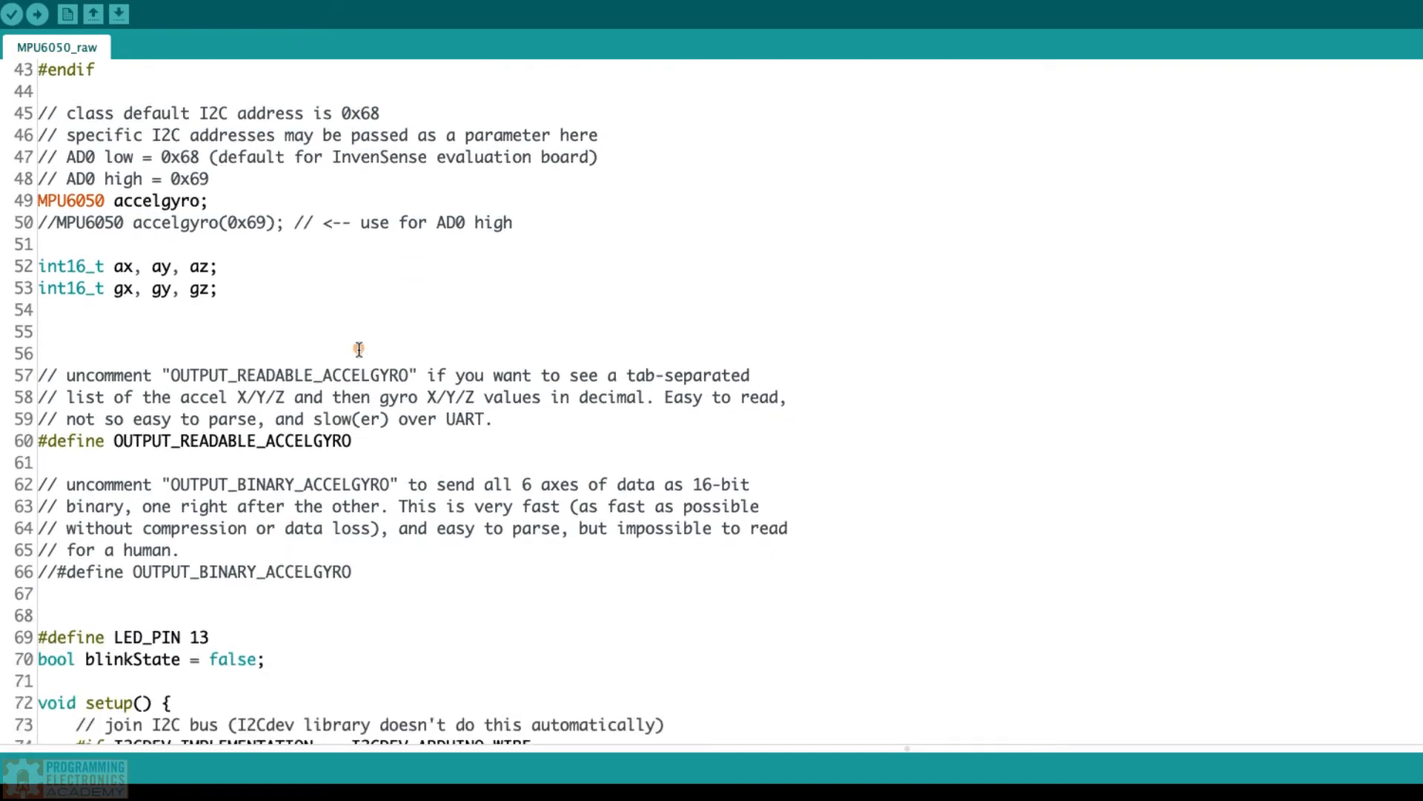
scroll(359, 349, down, 3)
scroll(359, 349, down, 1)
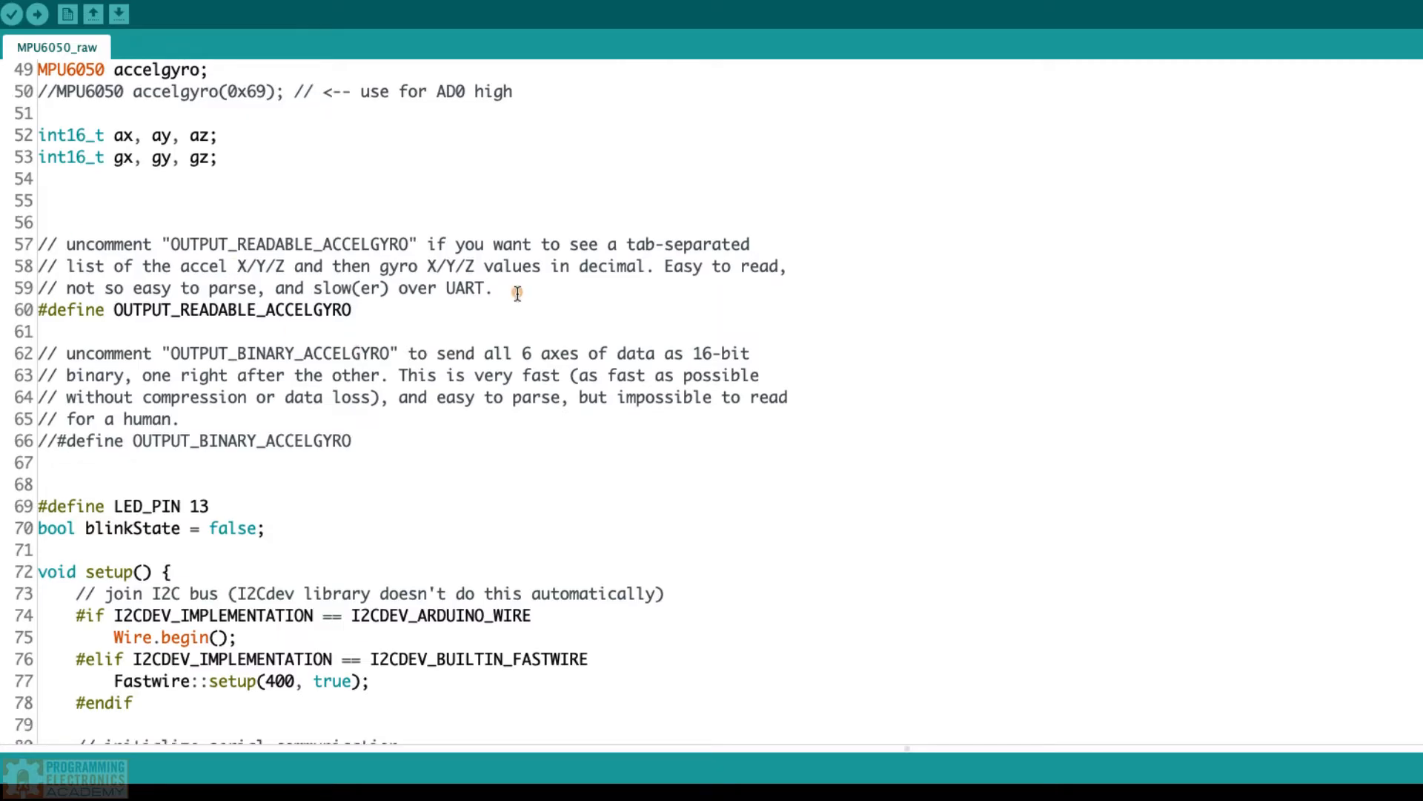
drag(494, 288, 45, 236)
click(55, 241)
scroll(54, 240, down, 1)
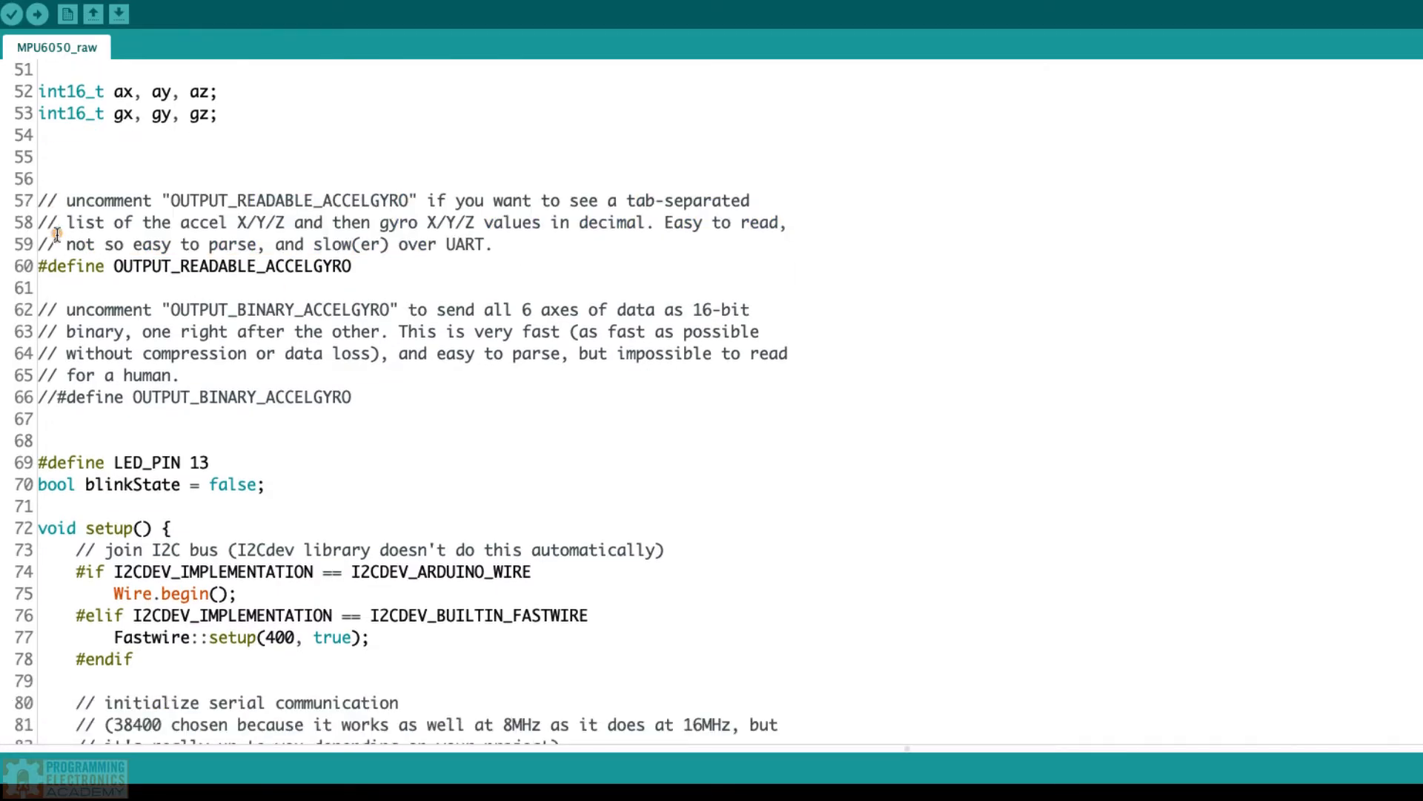
scroll(136, 344, down, 1)
scroll(135, 345, down, 3)
scroll(136, 345, down, 1)
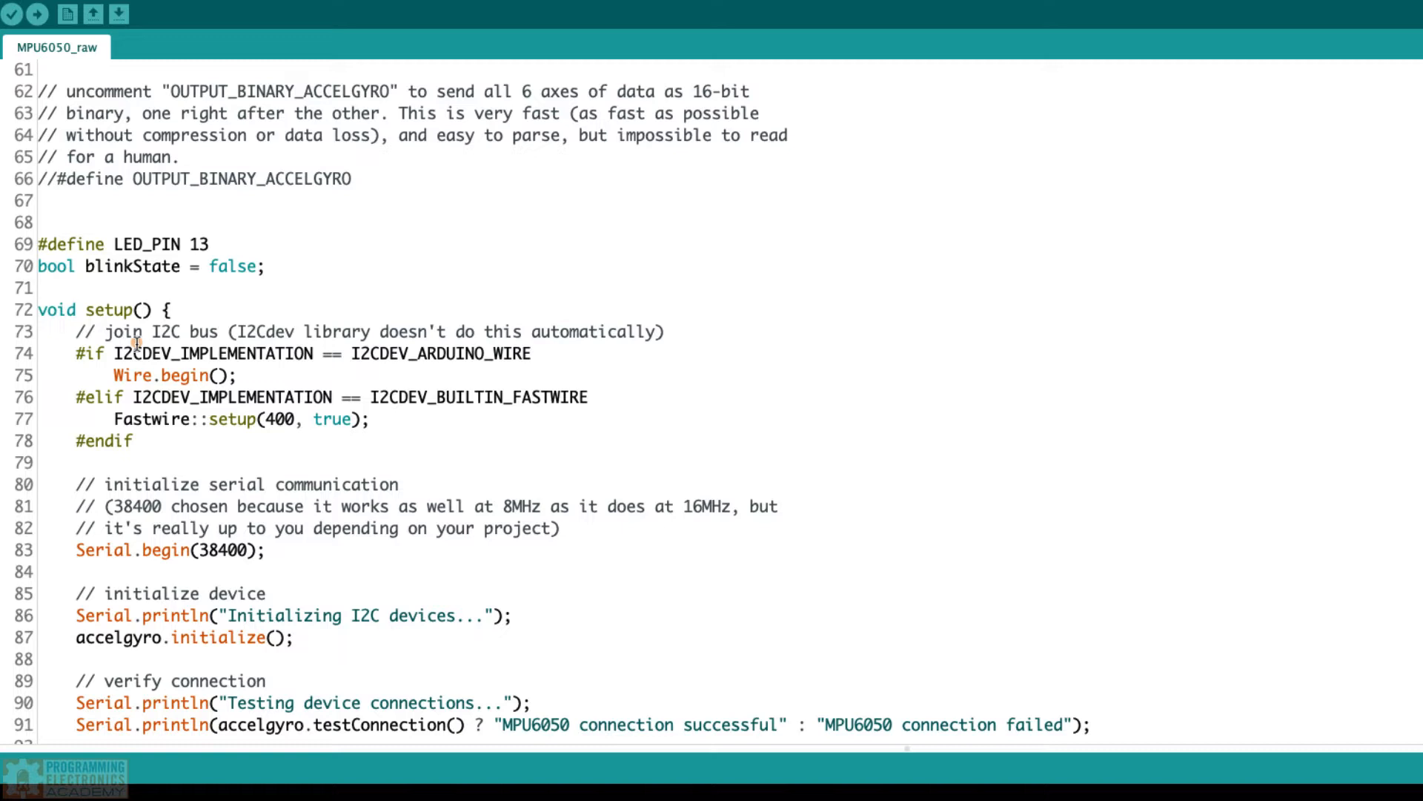
scroll(137, 344, down, 1)
scroll(136, 344, down, 1)
scroll(136, 345, down, 1)
scroll(136, 345, down, 1)
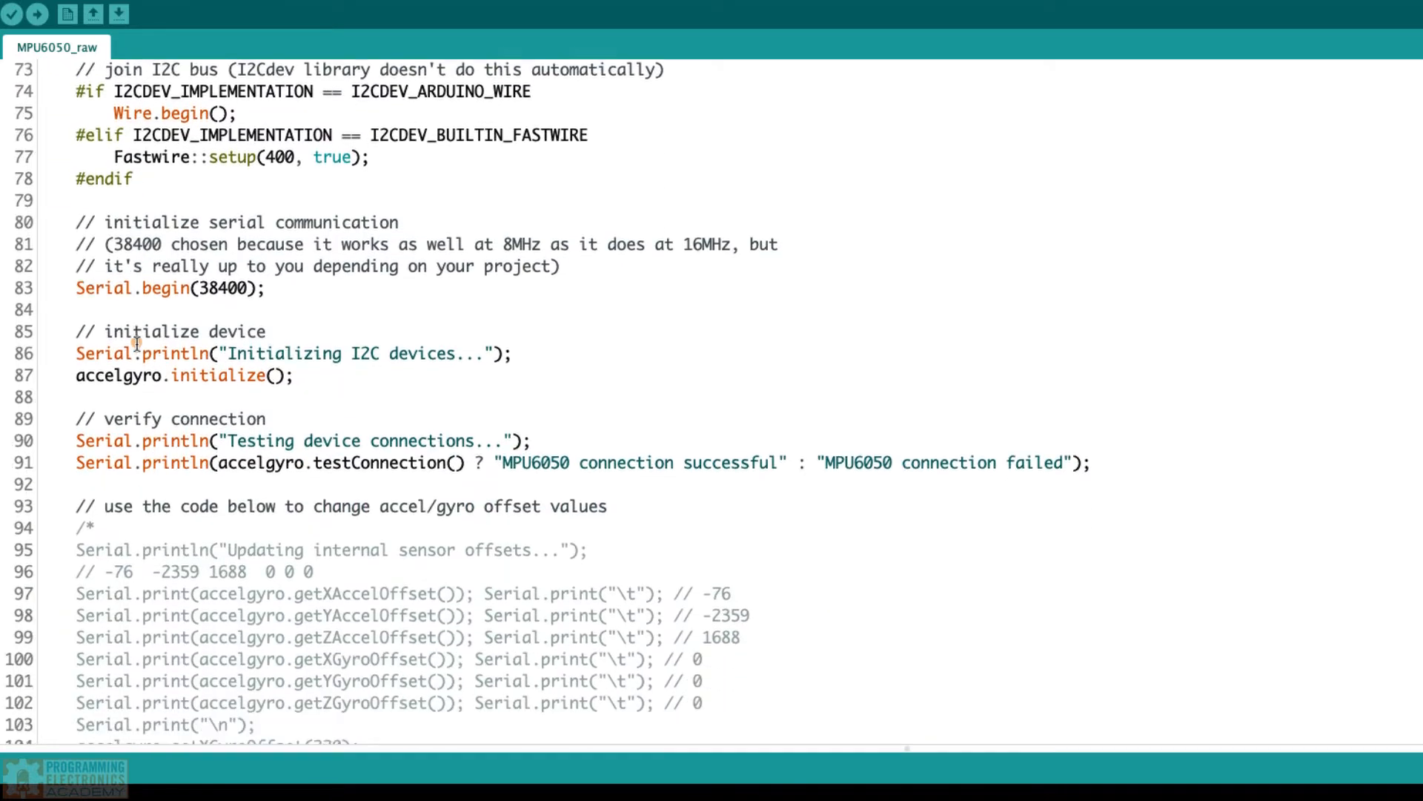
scroll(136, 344, down, 1)
scroll(136, 345, down, 1)
scroll(136, 345, down, 1)
scroll(136, 346, down, 1)
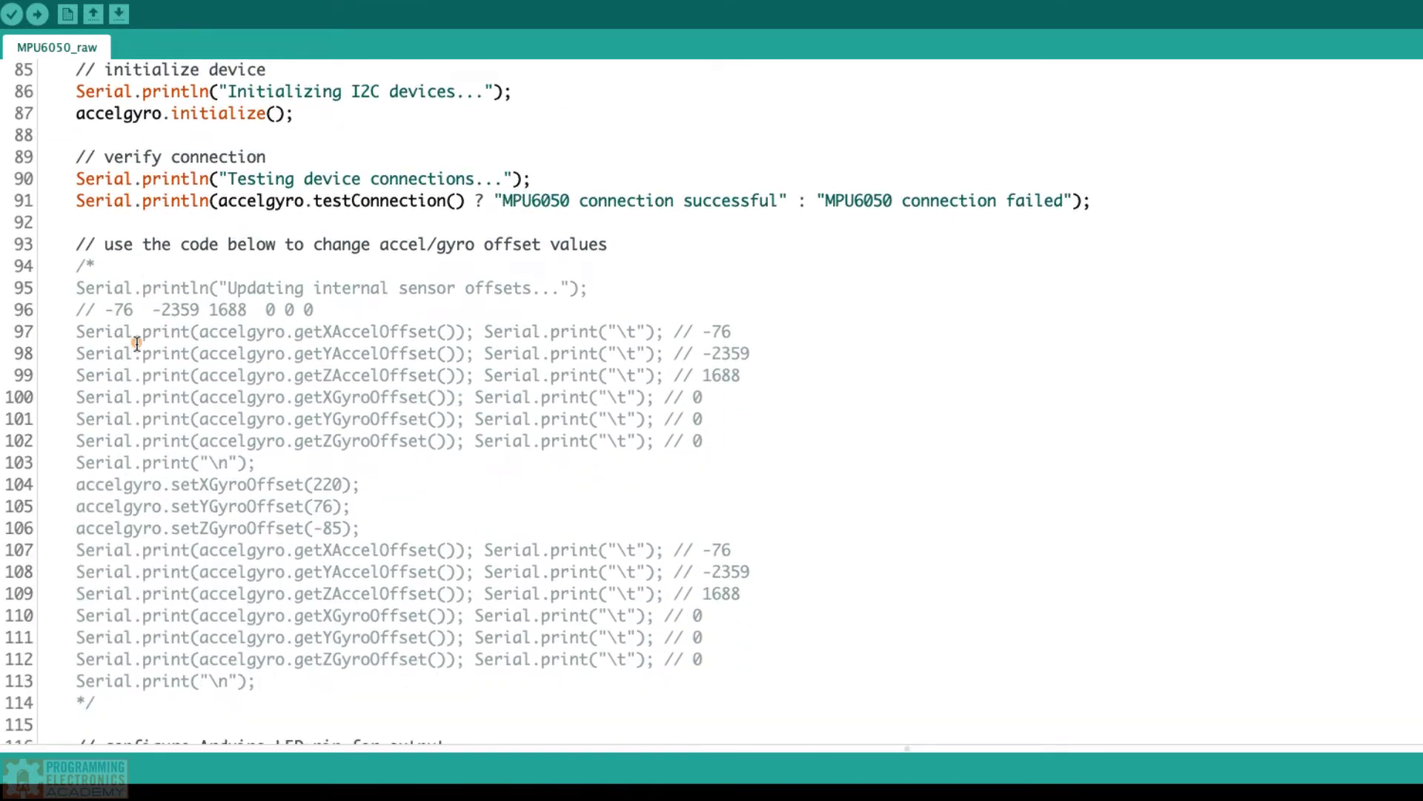
scroll(136, 345, down, 1)
scroll(136, 345, down, 1)
scroll(124, 289, down, 1)
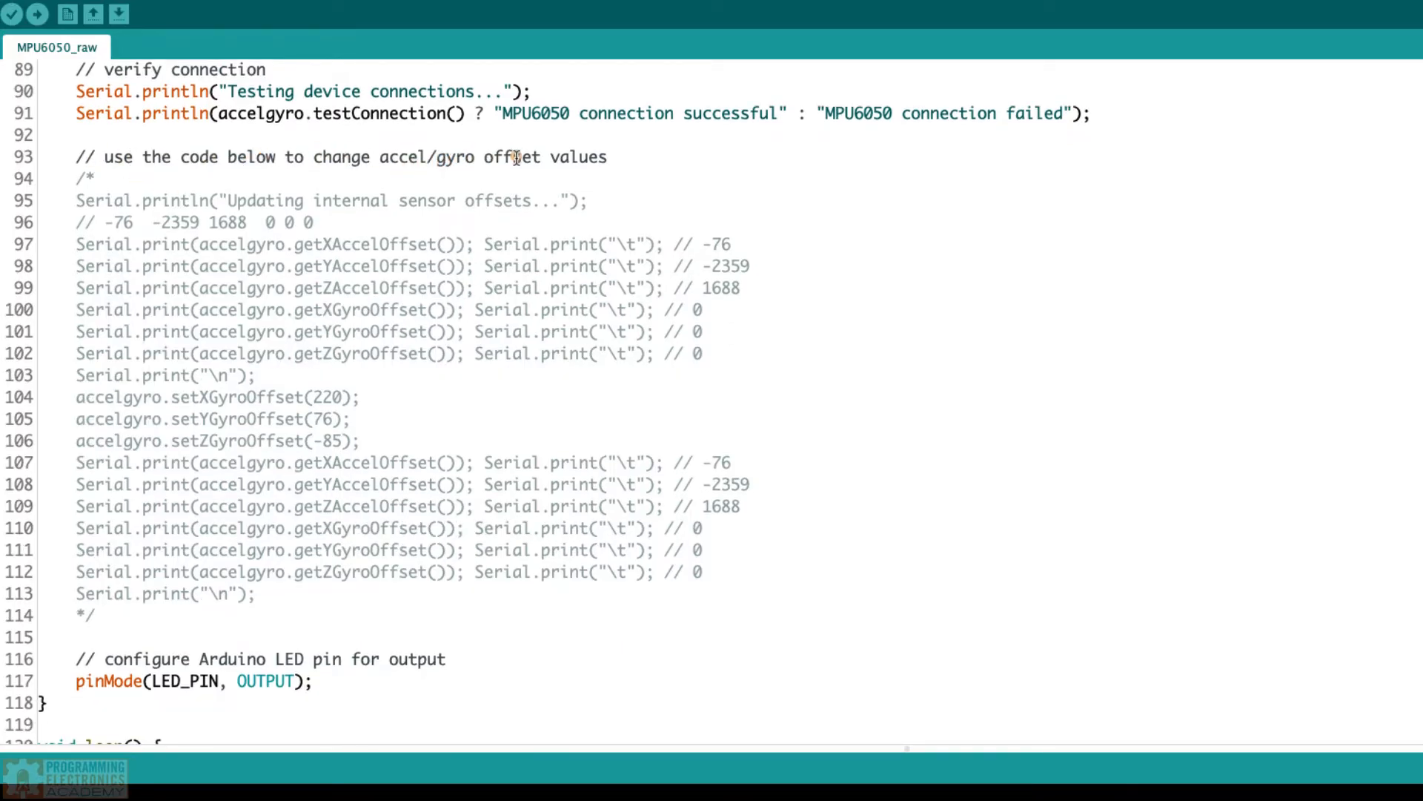
scroll(633, 189, down, 1)
scroll(634, 189, up, 1)
scroll(449, 418, down, 1)
scroll(448, 418, down, 3)
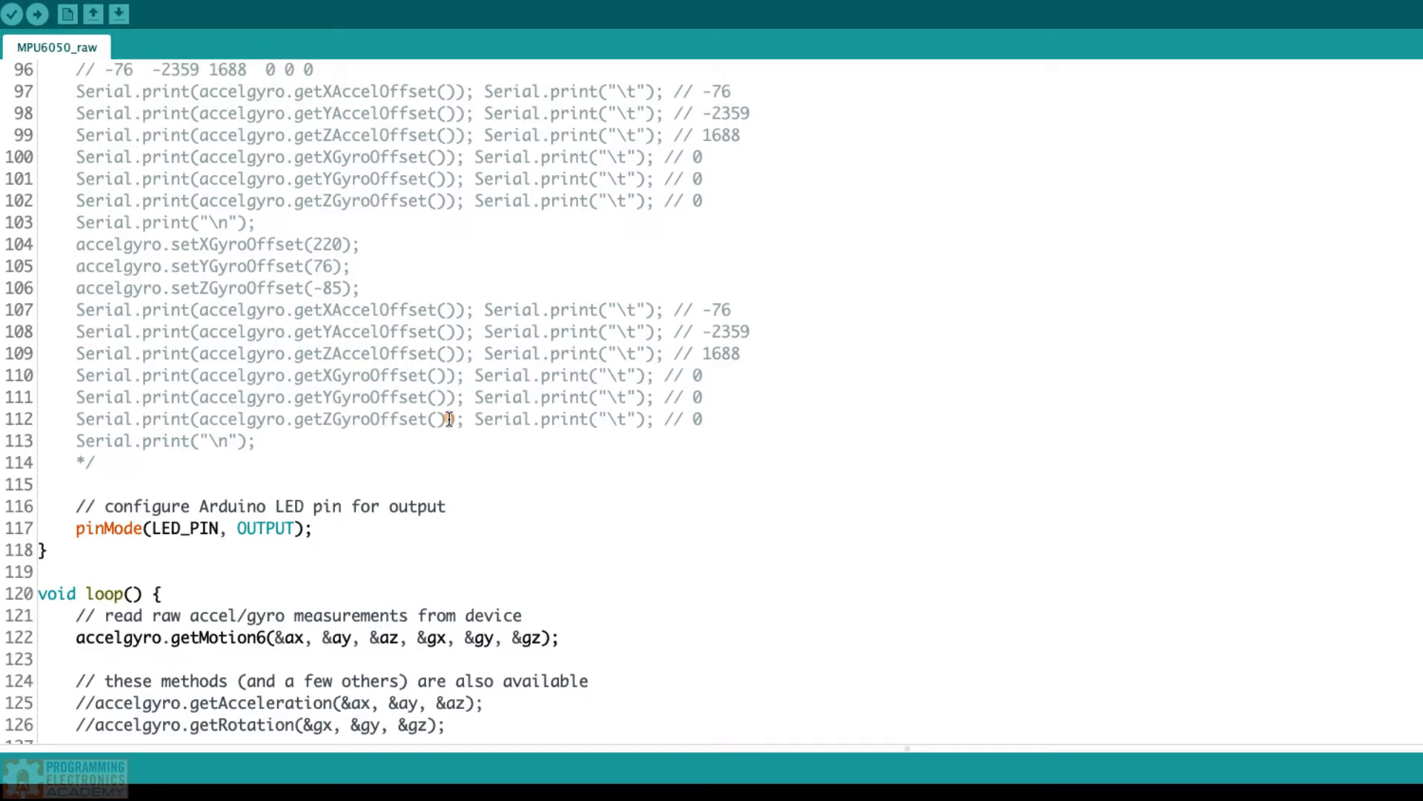
scroll(448, 419, down, 2)
scroll(447, 418, down, 2)
scroll(448, 419, down, 1)
scroll(448, 418, down, 3)
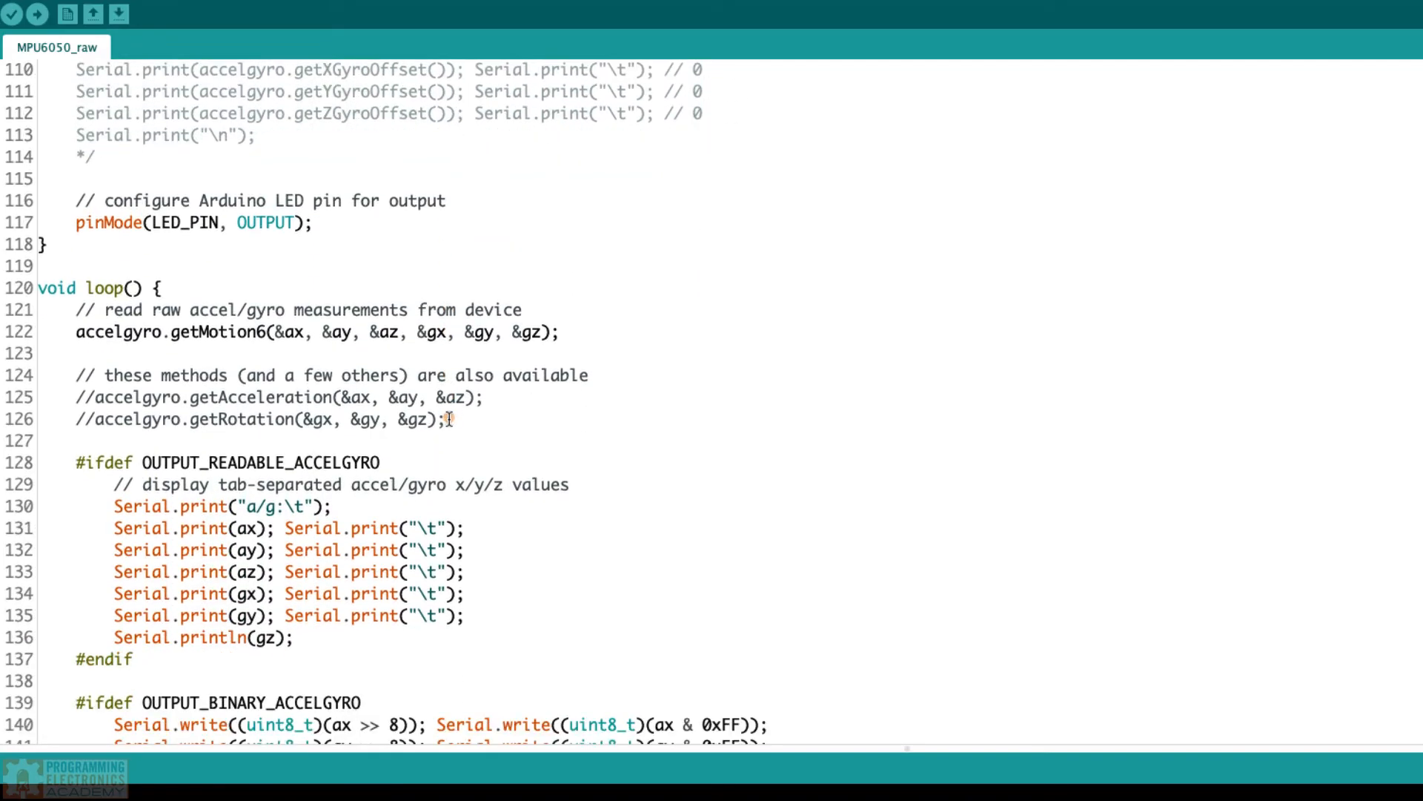
scroll(449, 418, down, 3)
scroll(449, 419, down, 1)
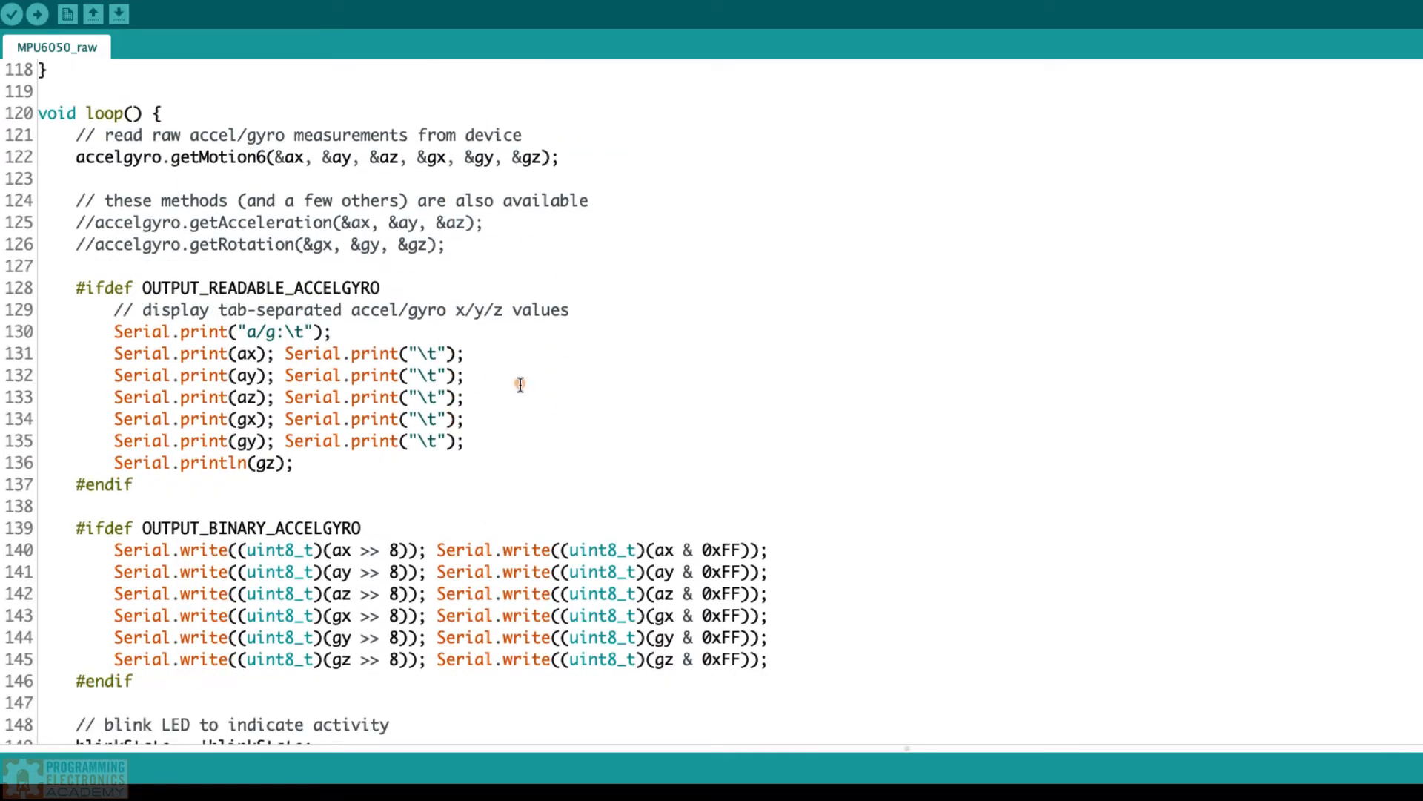
scroll(519, 384, down, 1)
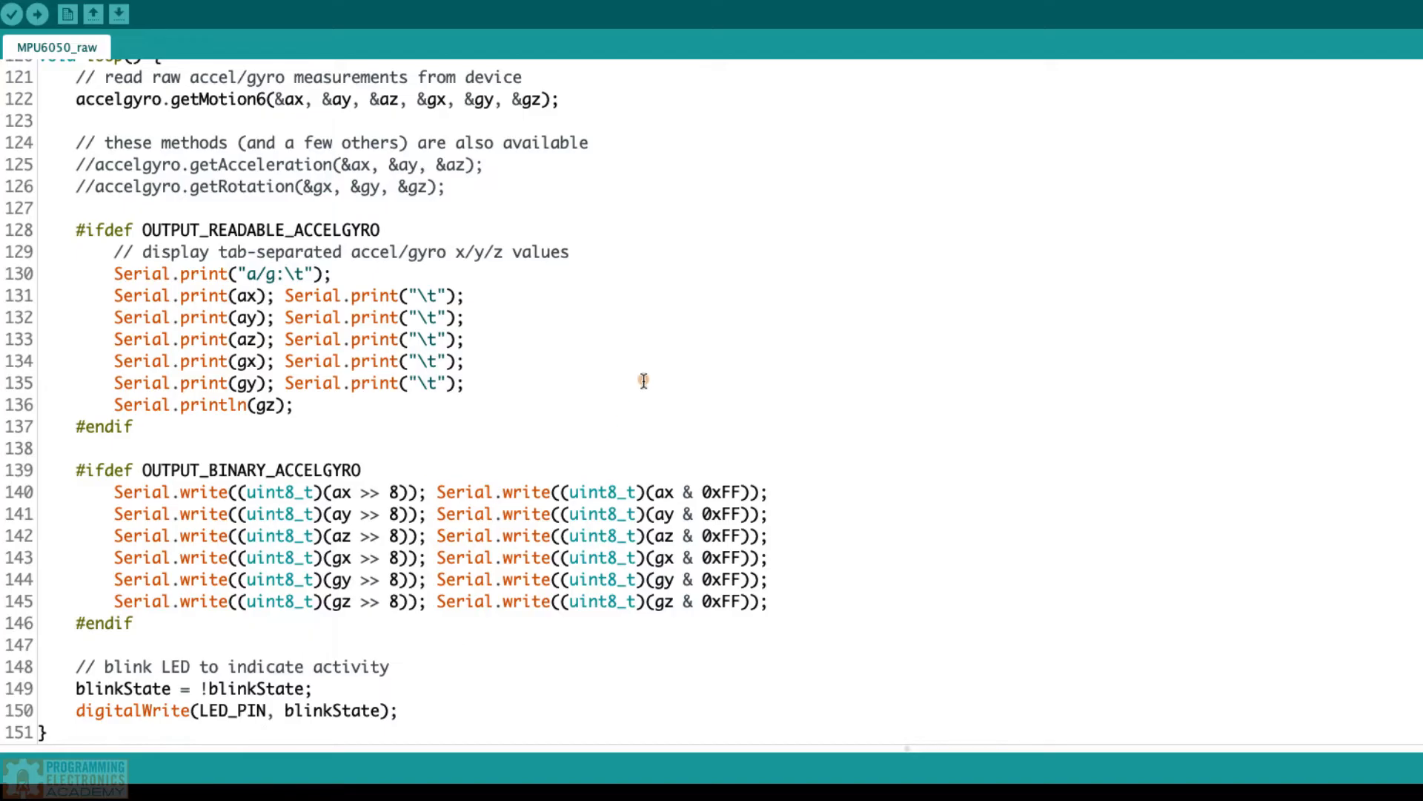
scroll(644, 381, up, 1)
scroll(643, 381, up, 1)
scroll(642, 382, up, 2)
scroll(643, 381, up, 1)
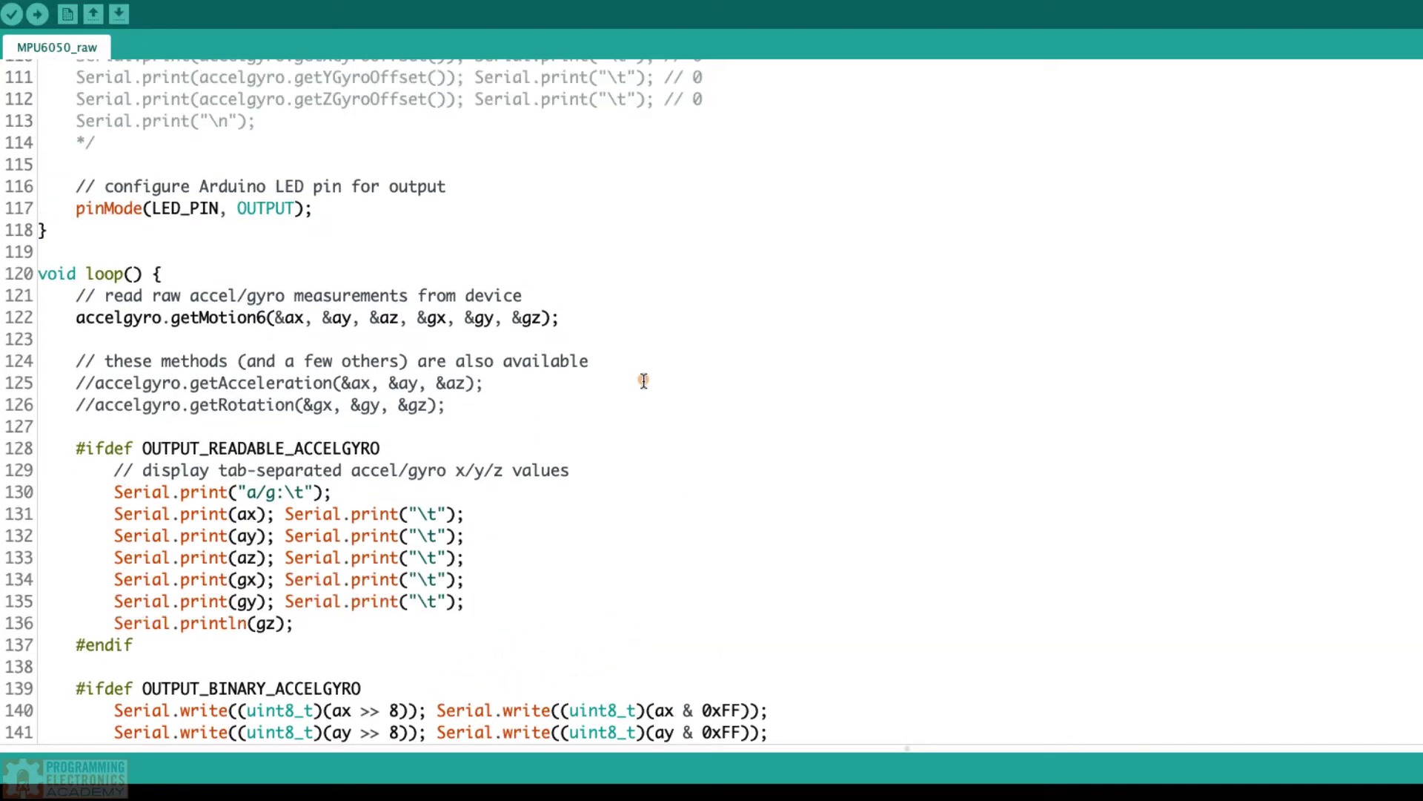
scroll(643, 381, down, 1)
scroll(643, 382, up, 1)
scroll(644, 381, up, 1)
scroll(642, 382, up, 1)
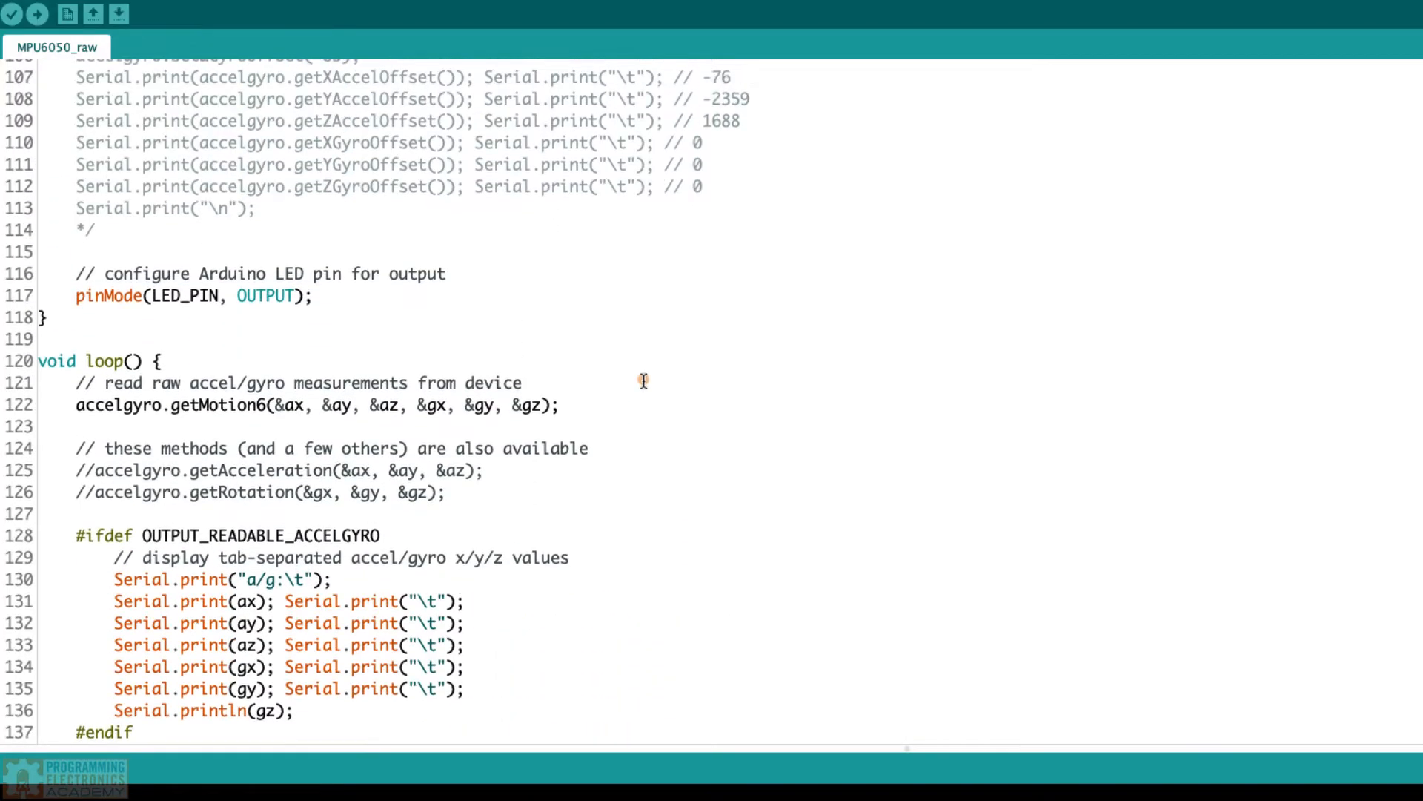
scroll(643, 382, down, 1)
scroll(643, 382, up, 2)
scroll(643, 381, up, 10)
scroll(643, 382, up, 6)
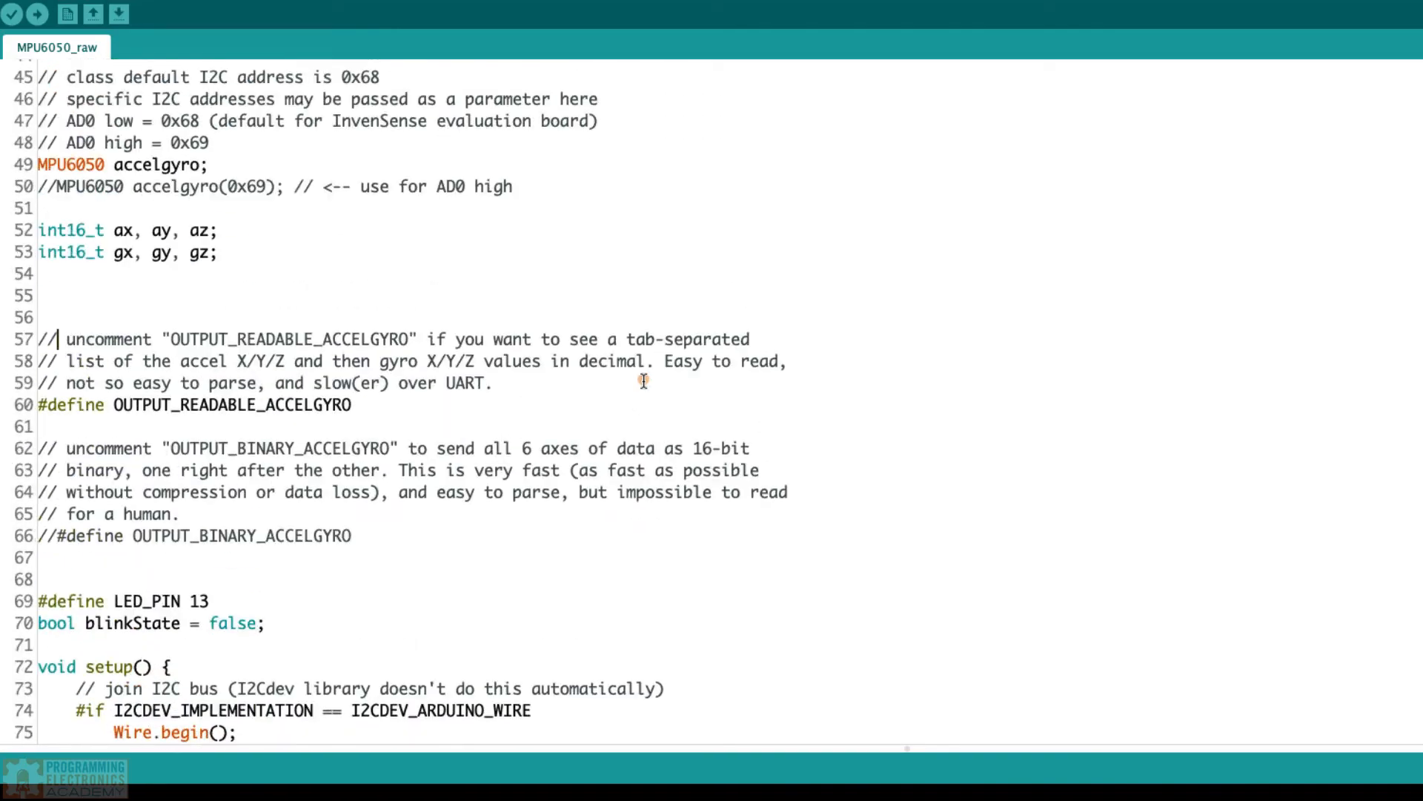
scroll(644, 381, up, 2)
scroll(643, 382, up, 4)
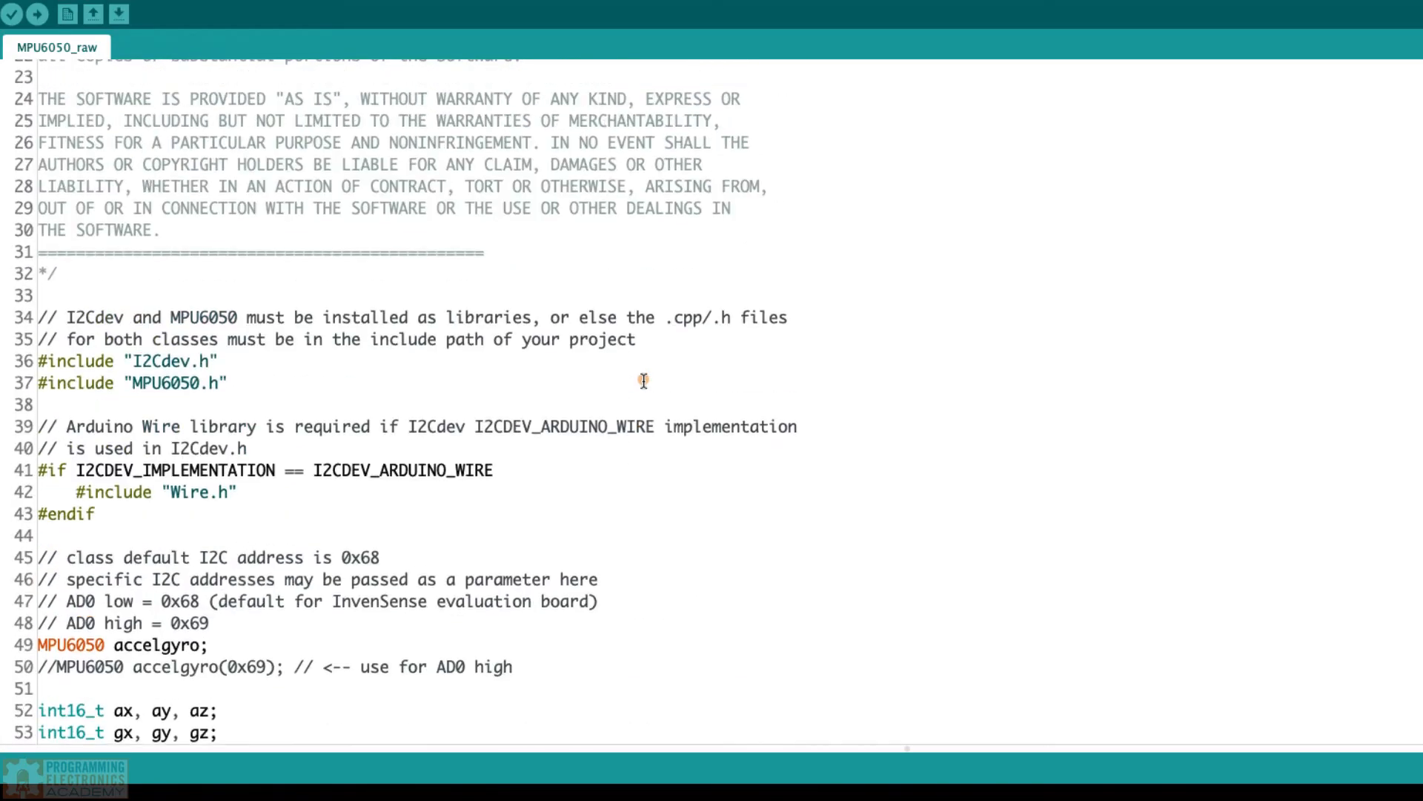
scroll(643, 382, up, 1)
scroll(642, 382, down, 3)
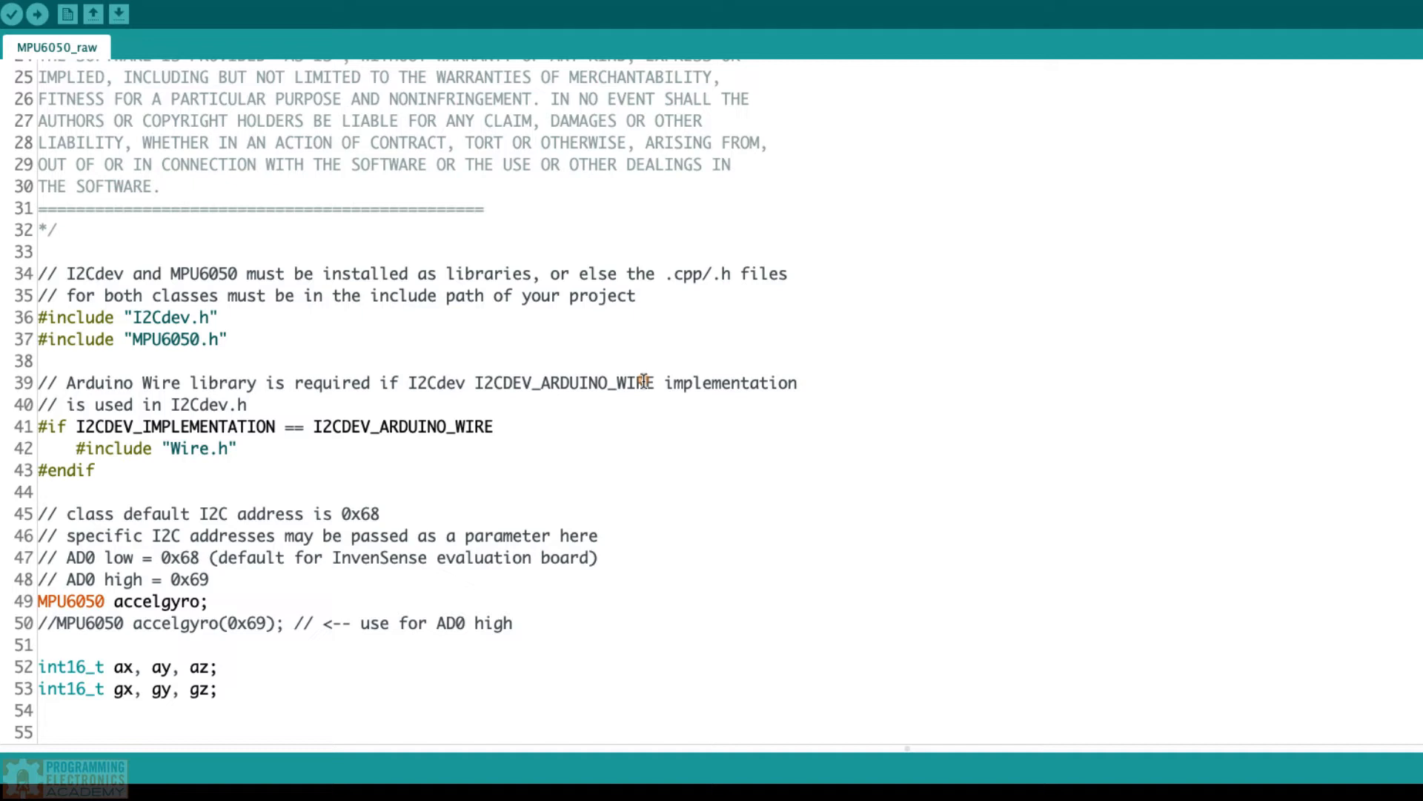
scroll(644, 382, down, 1)
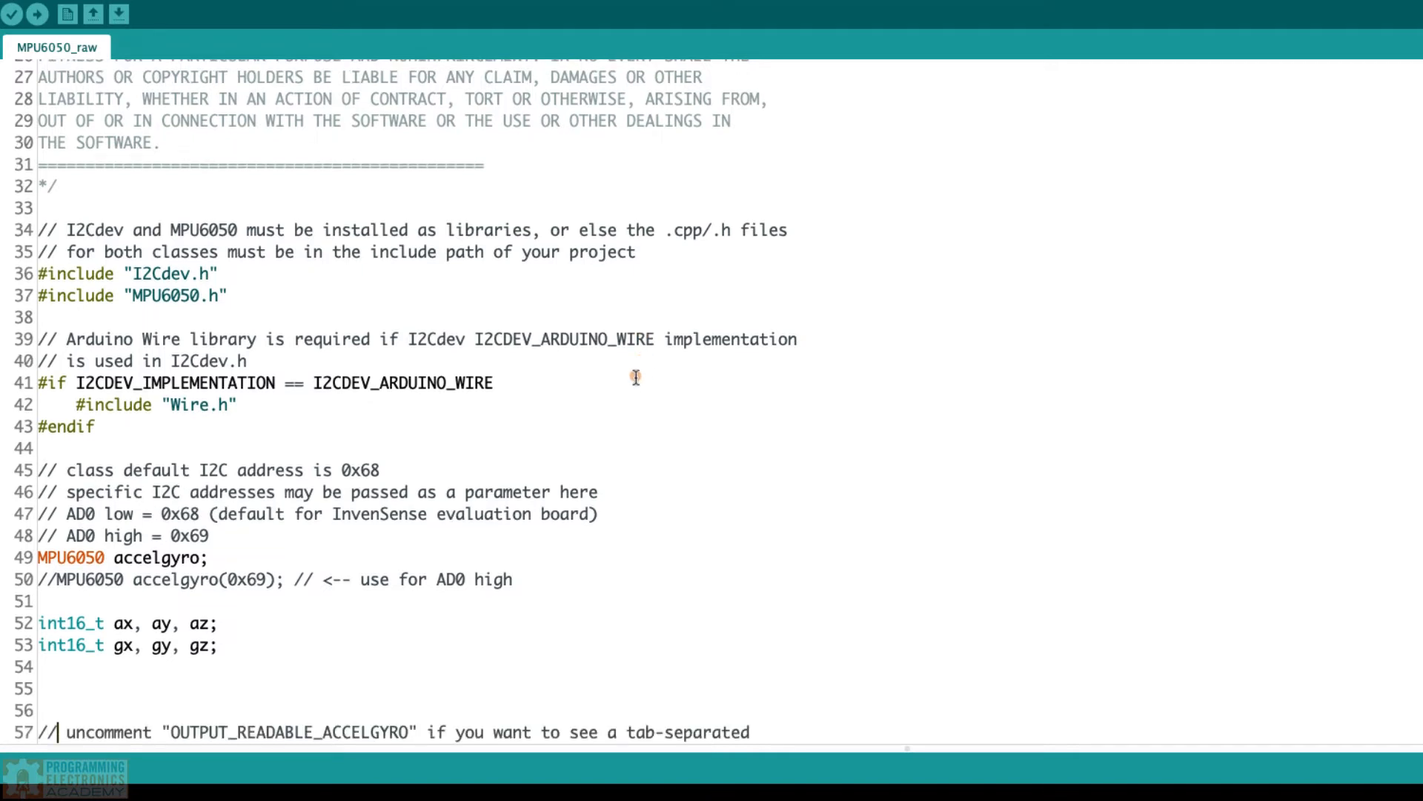
scroll(441, 292, down, 1)
scroll(441, 292, down, 2)
scroll(440, 291, down, 1)
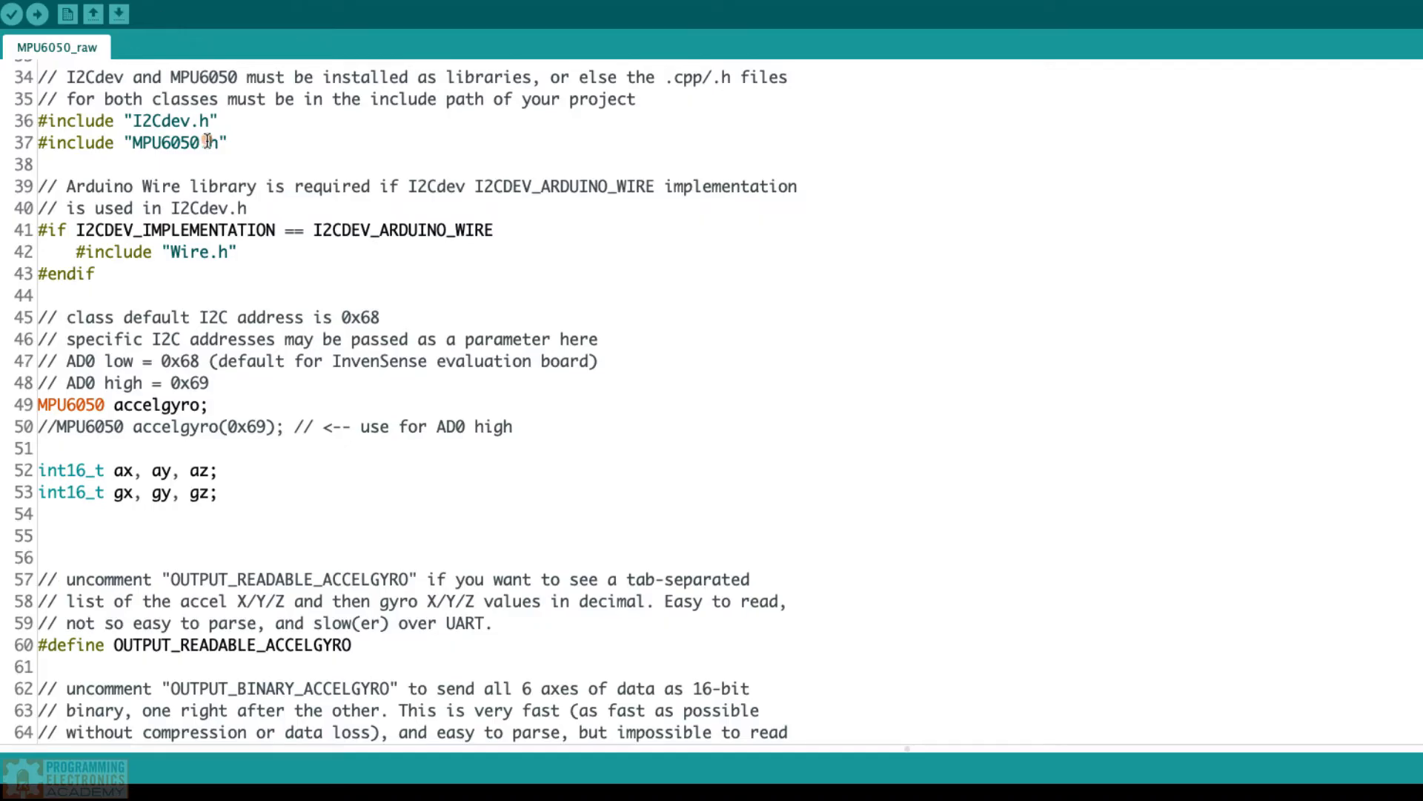
scroll(206, 143, down, 4)
scroll(206, 143, down, 4)
scroll(206, 142, down, 1)
scroll(281, 356, down, 1)
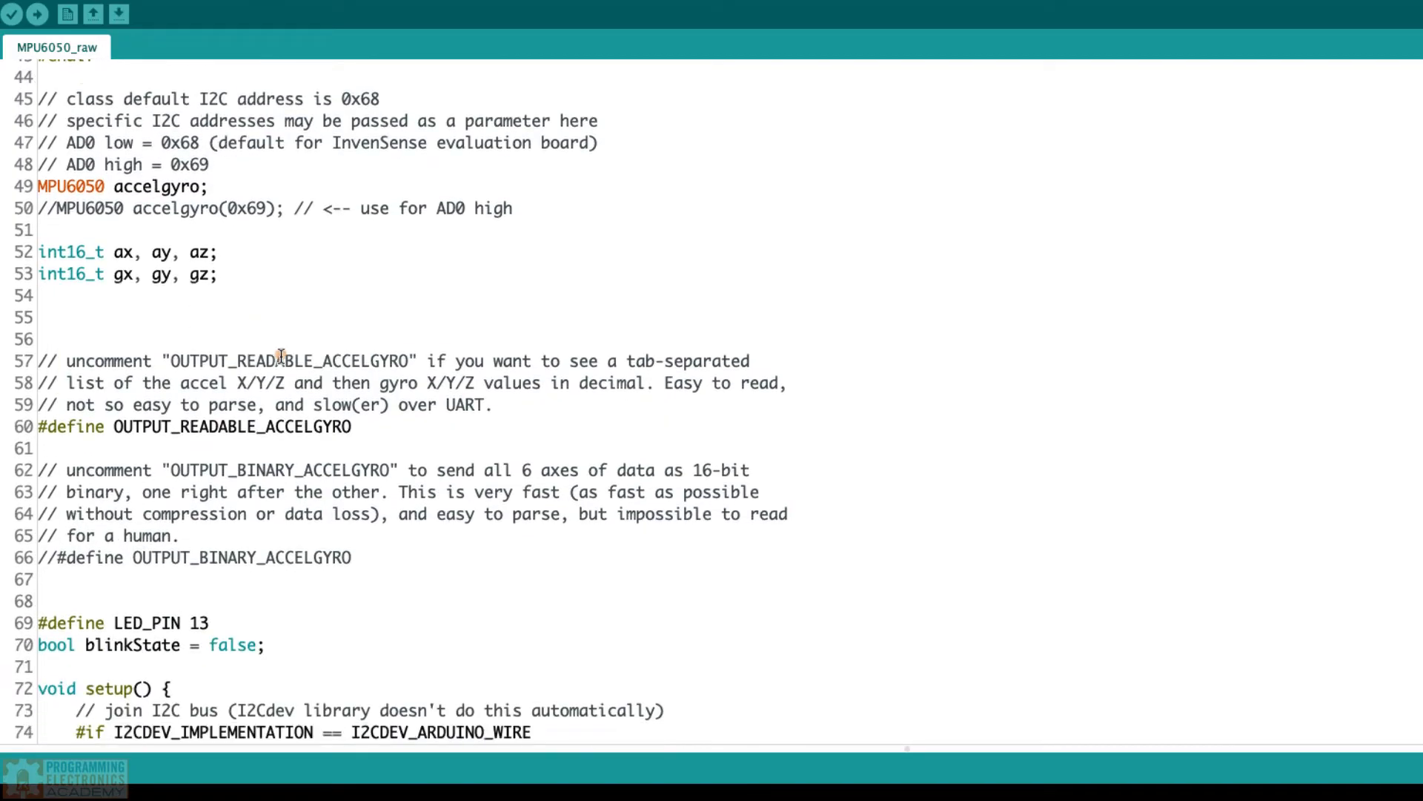
scroll(281, 356, down, 4)
scroll(281, 356, down, 2)
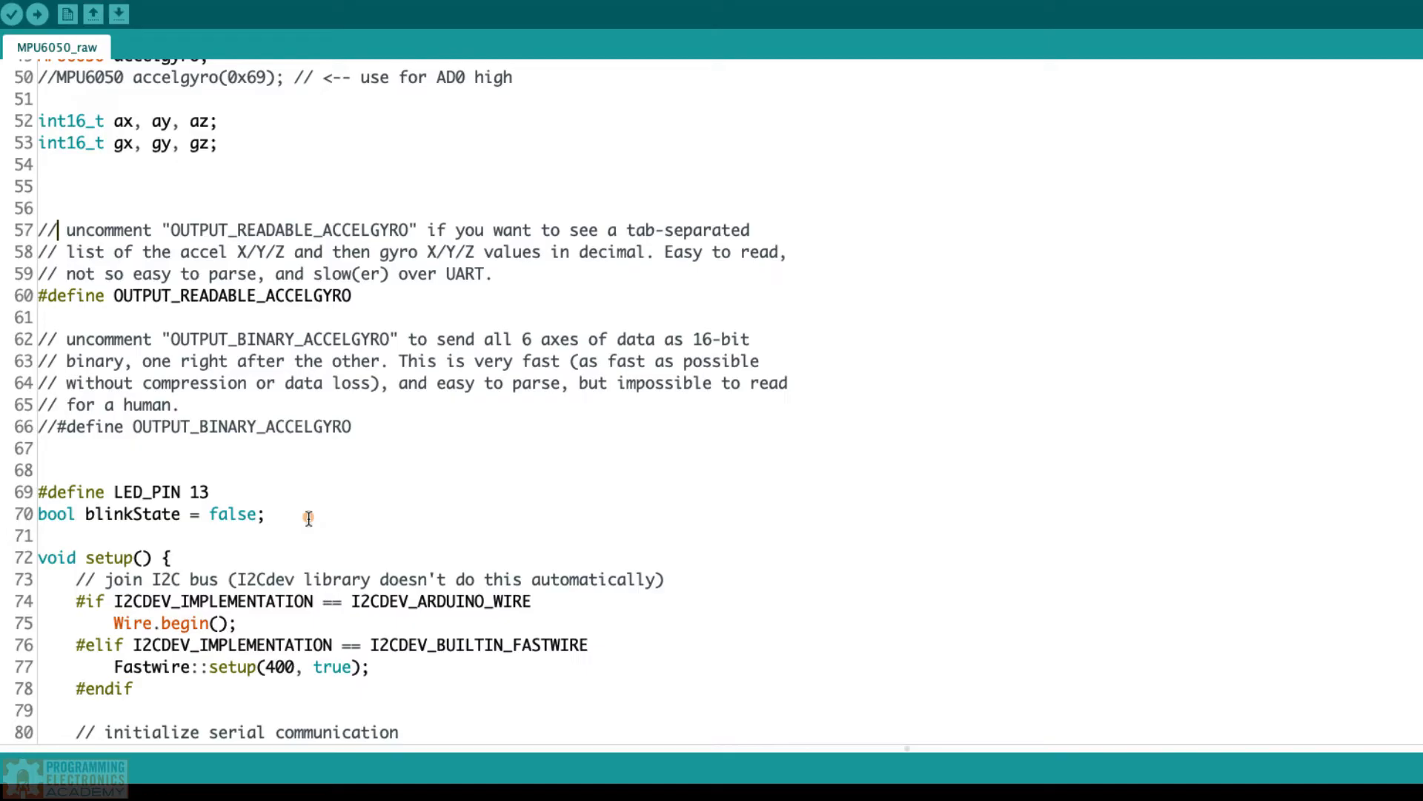
scroll(309, 517, down, 8)
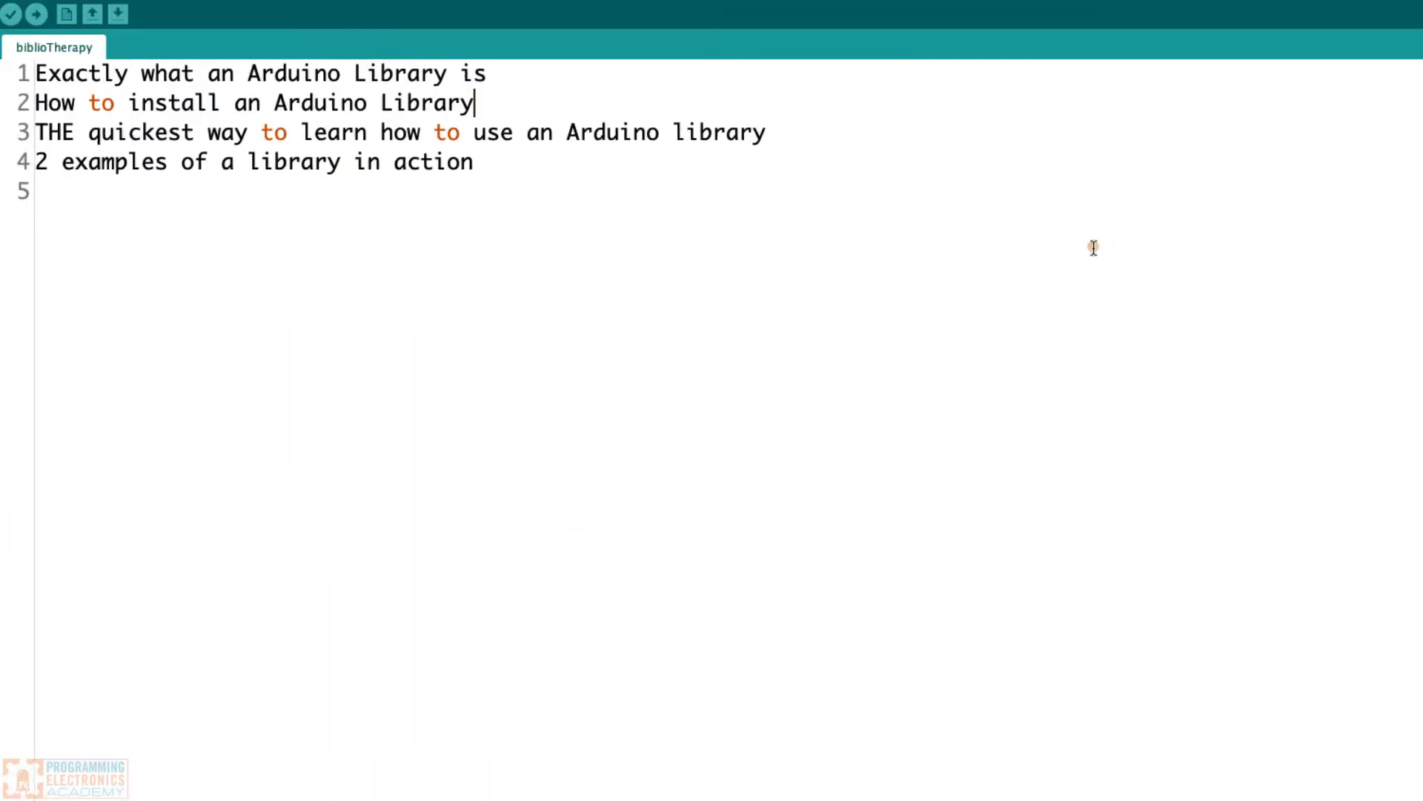
Bring up the File > Examples list to reach the Servo library's Knob and Sweep.
click(859, 137)
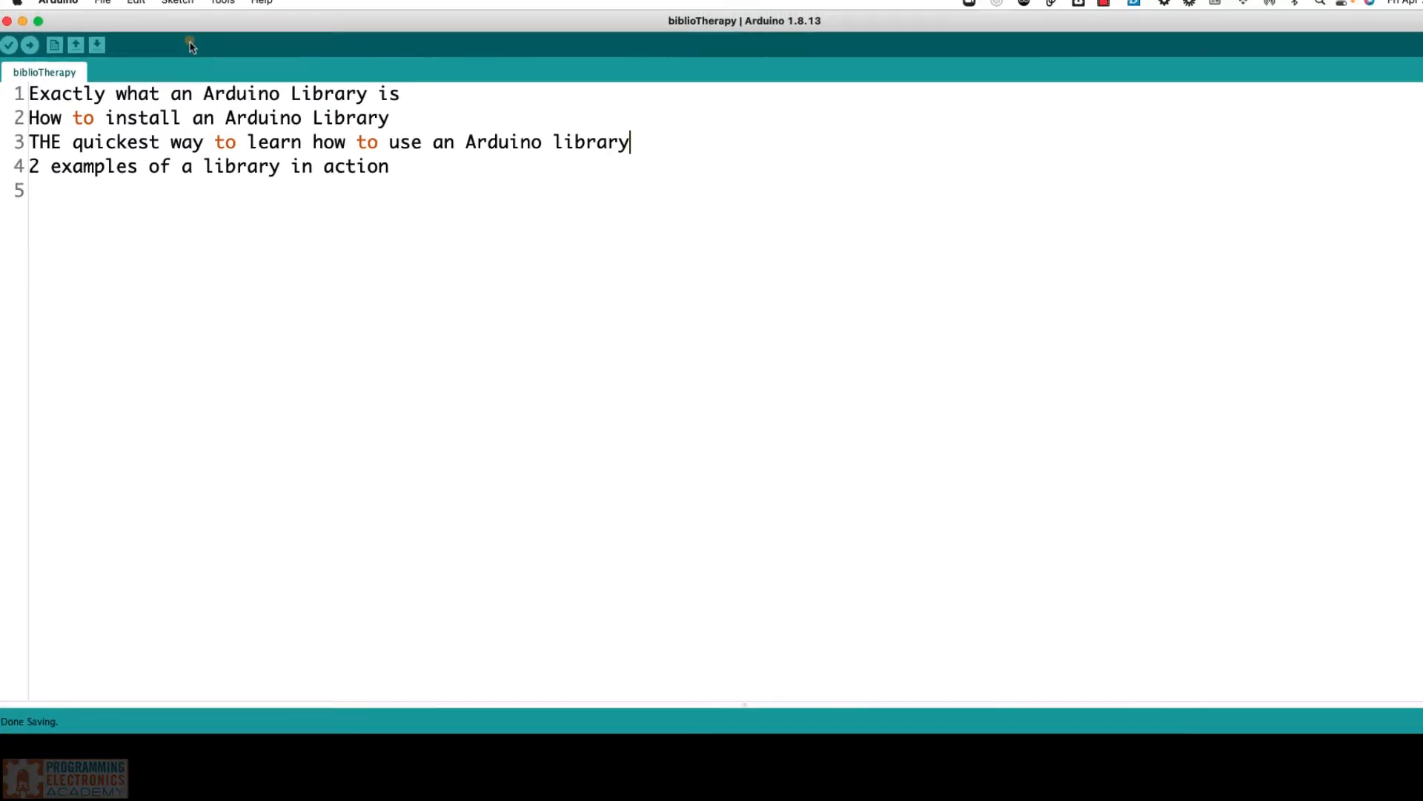
click(99, 10)
mouse_move(111, 96)
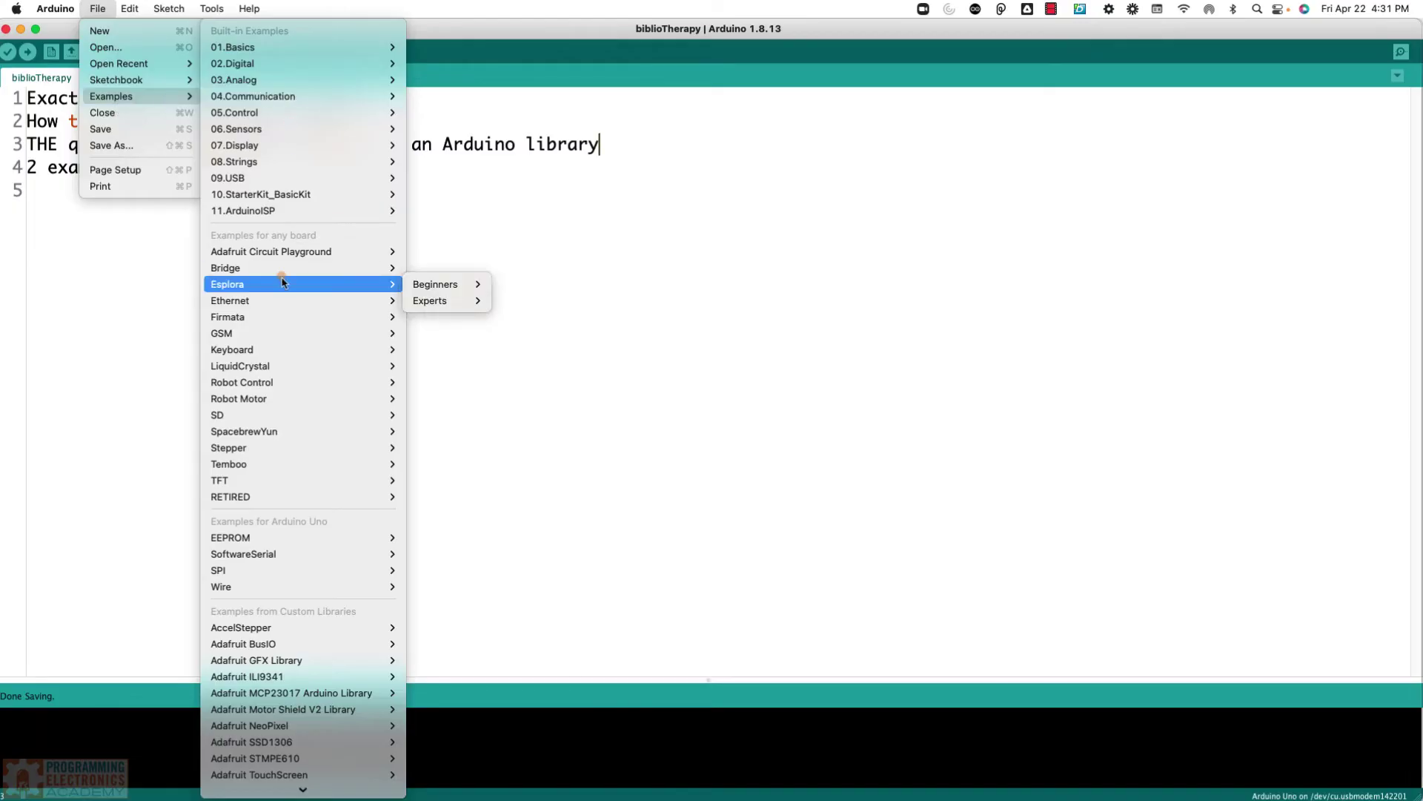
scroll(272, 284, down, 5)
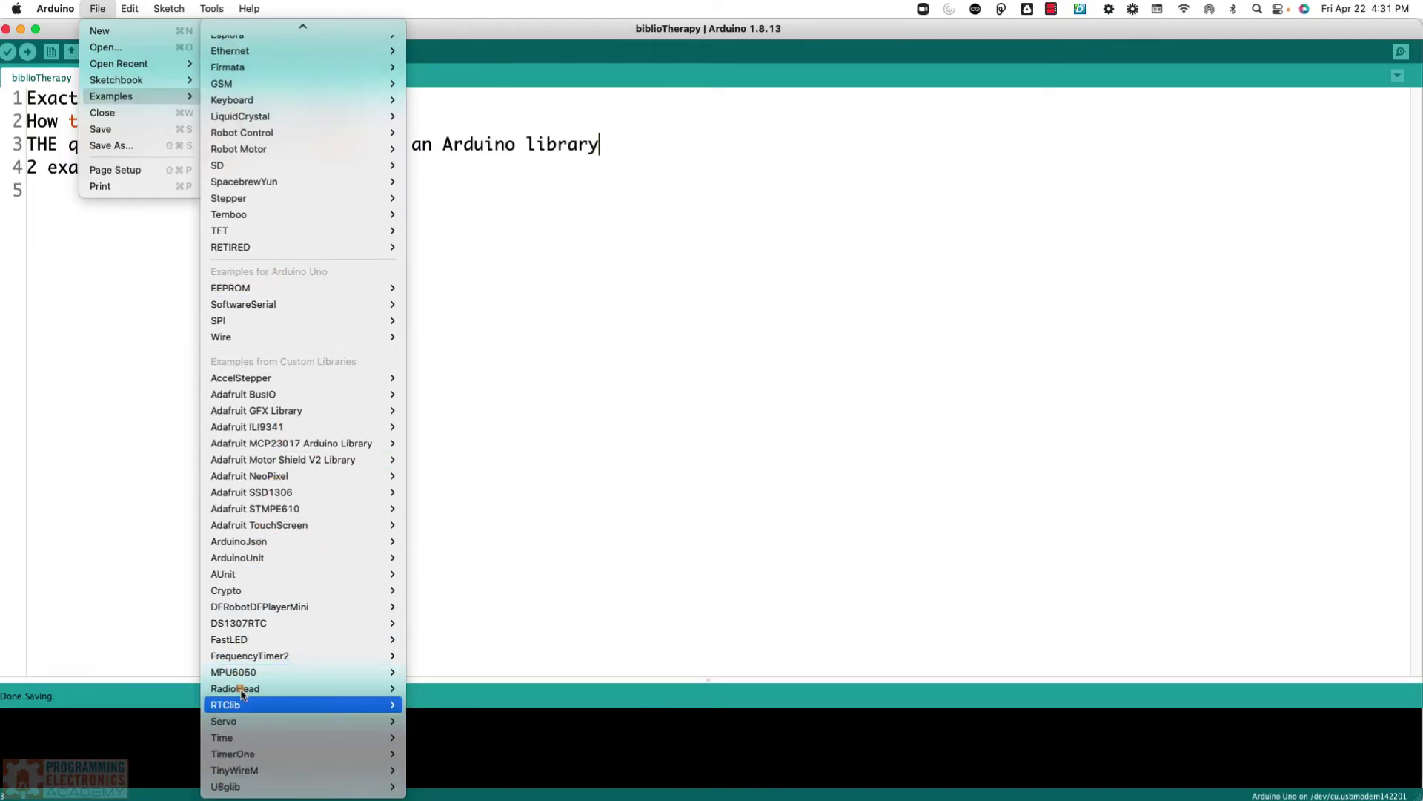
mouse_move(224, 721)
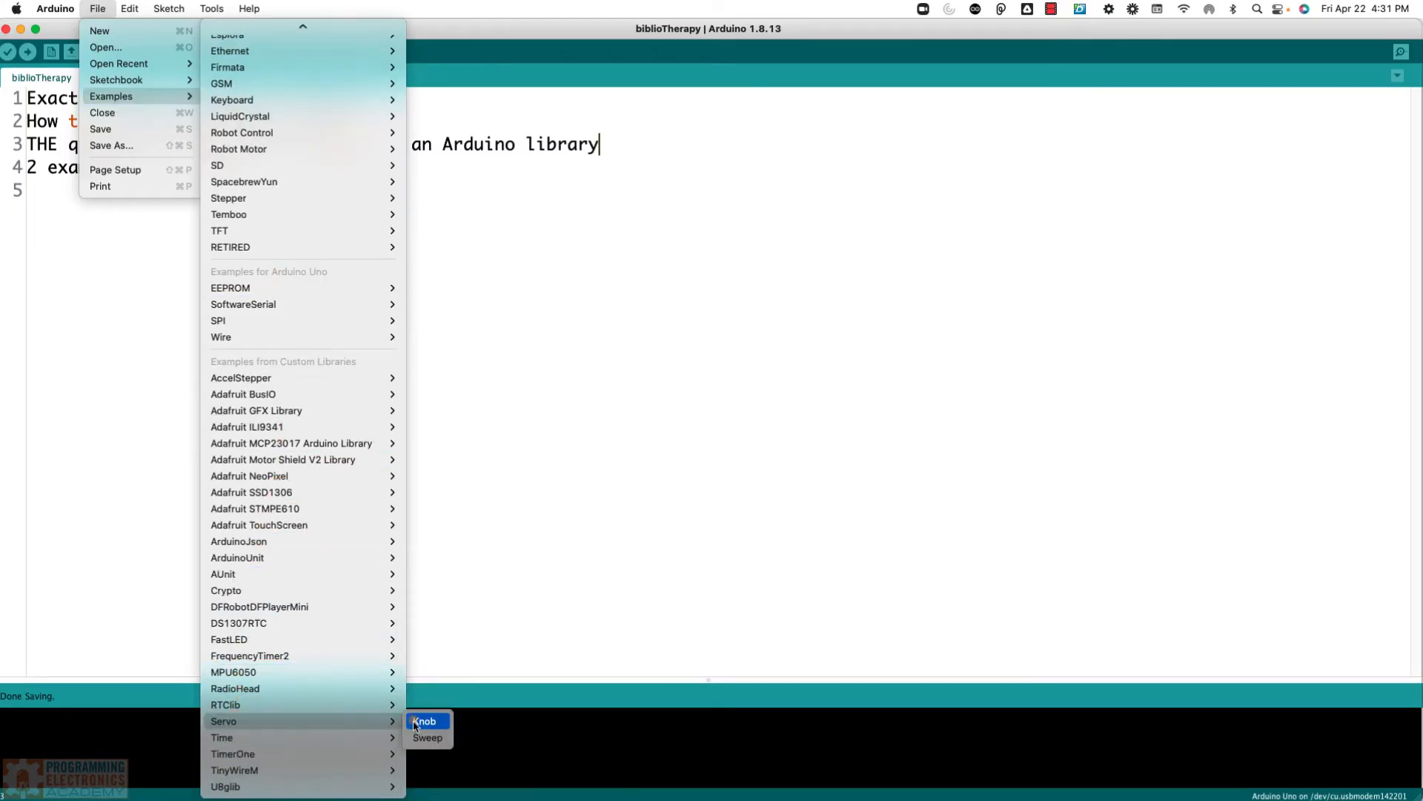
Open the Servo library's Knob example in a new window.
click(427, 724)
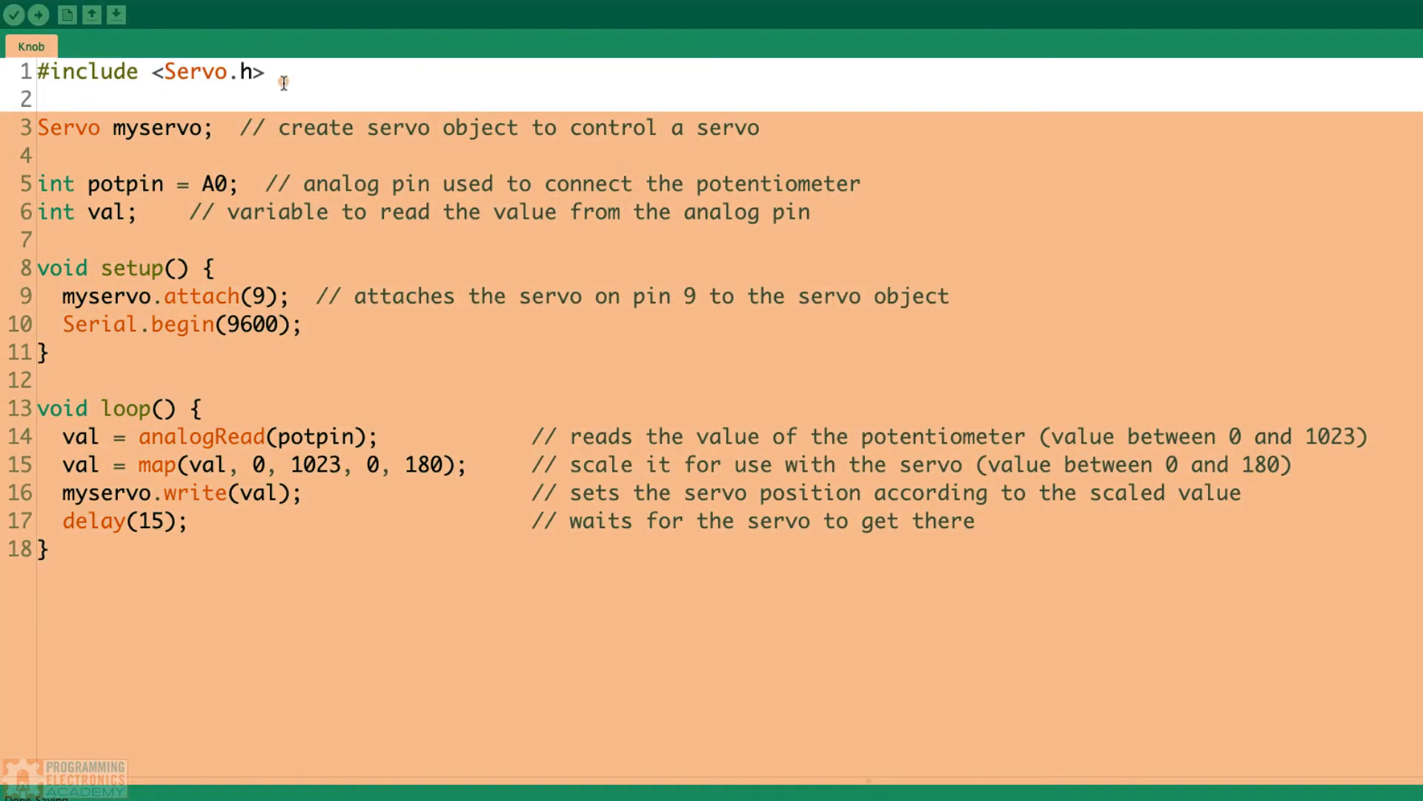
drag(283, 74, 38, 69)
click(38, 65)
drag(278, 74, 22, 80)
click(48, 74)
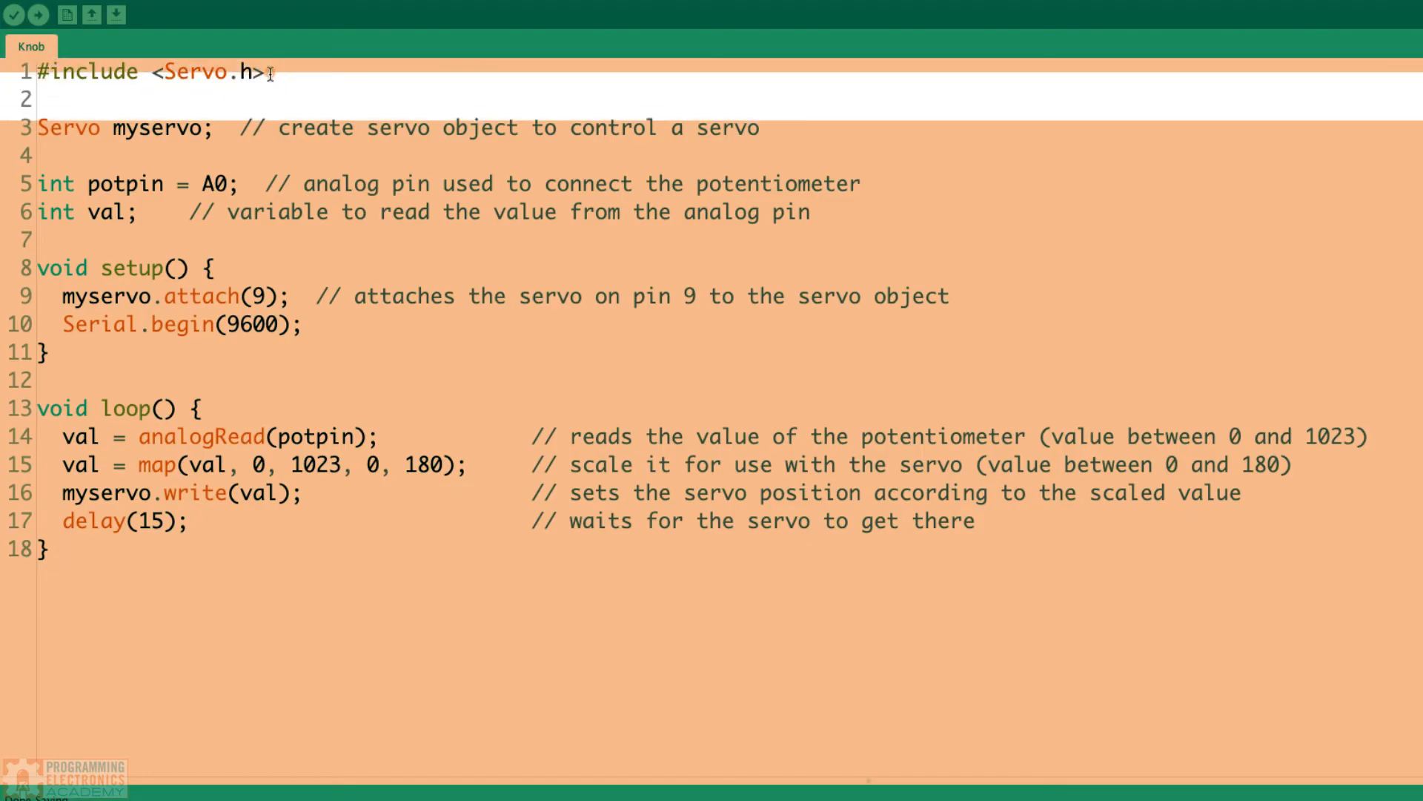
drag(214, 129, 39, 129)
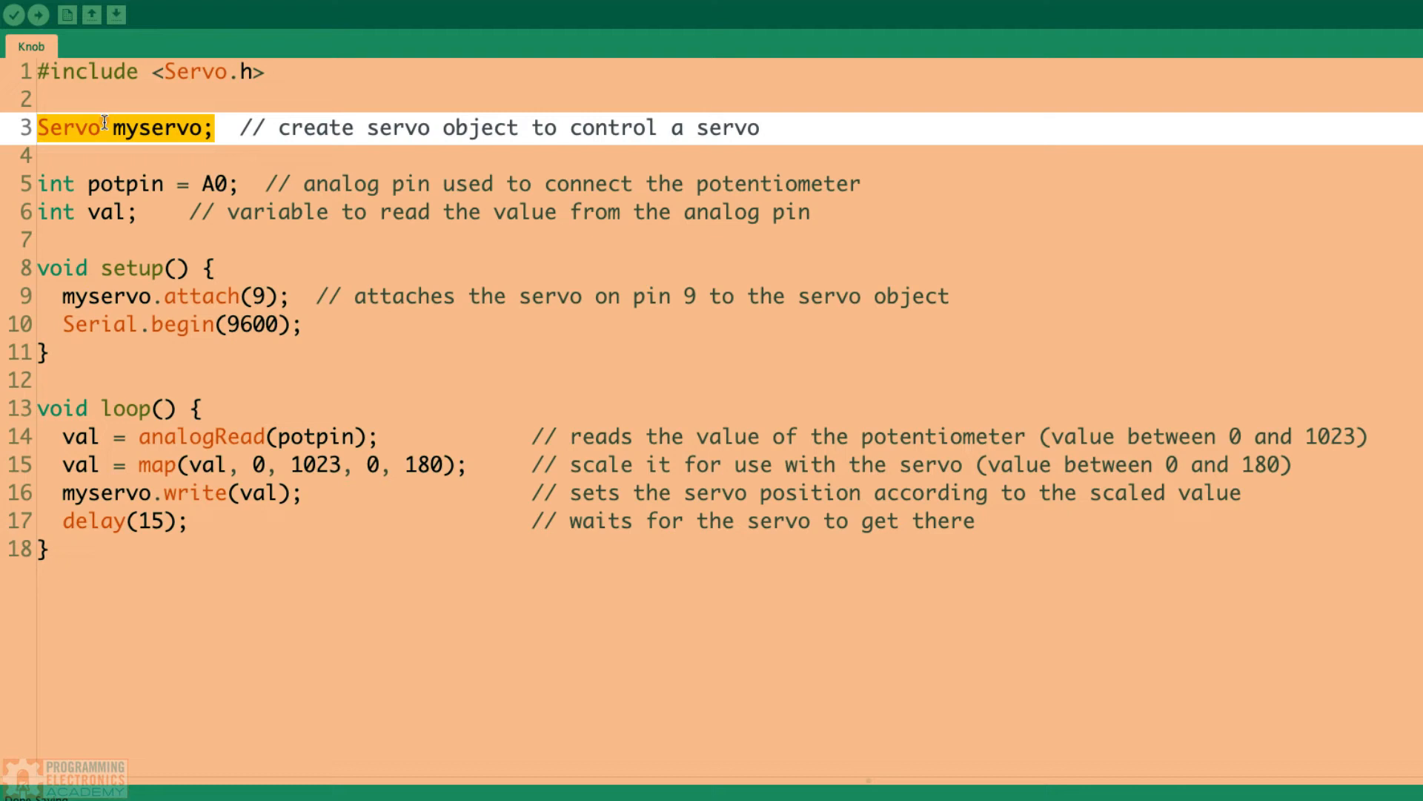
click(127, 100)
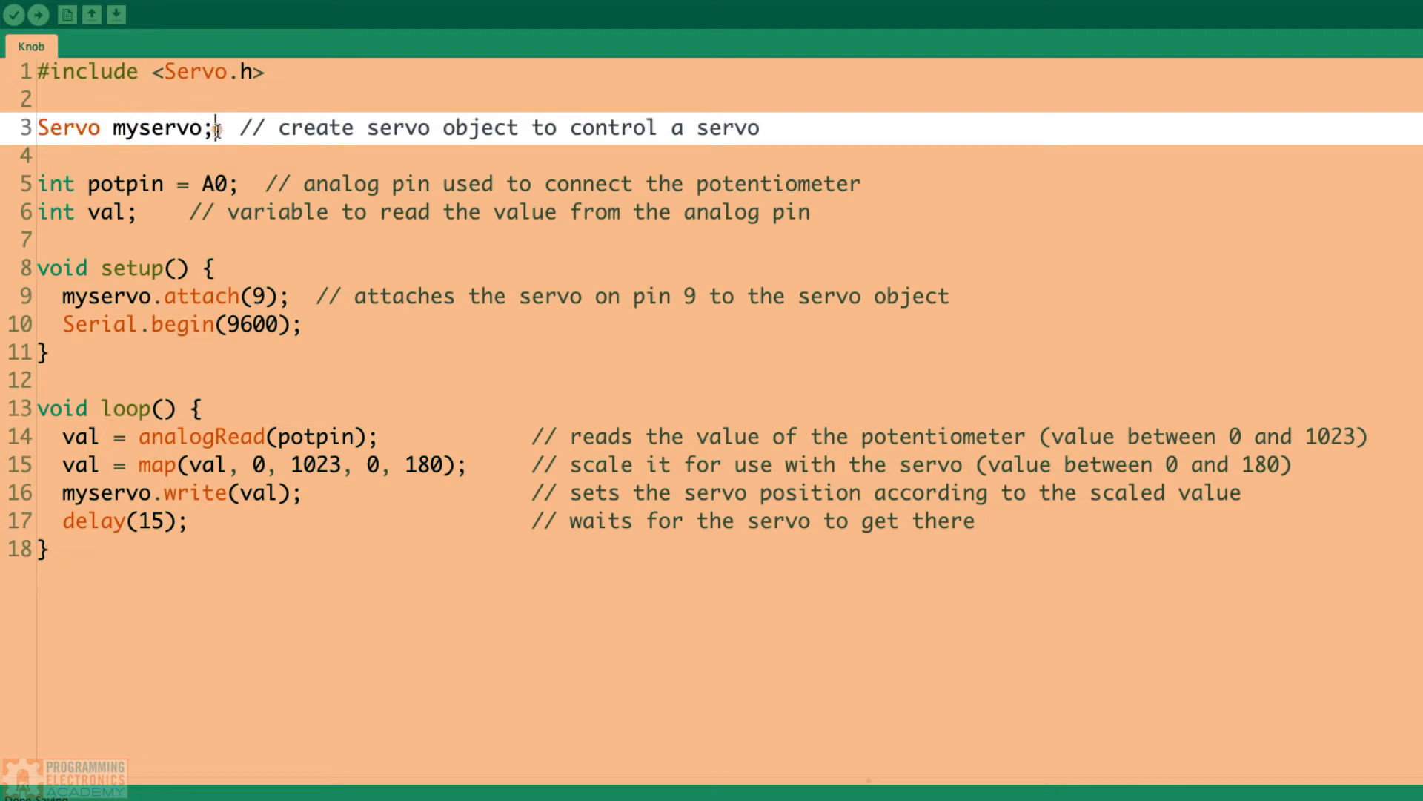
drag(217, 129, 65, 130)
click(64, 129)
drag(41, 130, 187, 130)
click(104, 129)
click(197, 130)
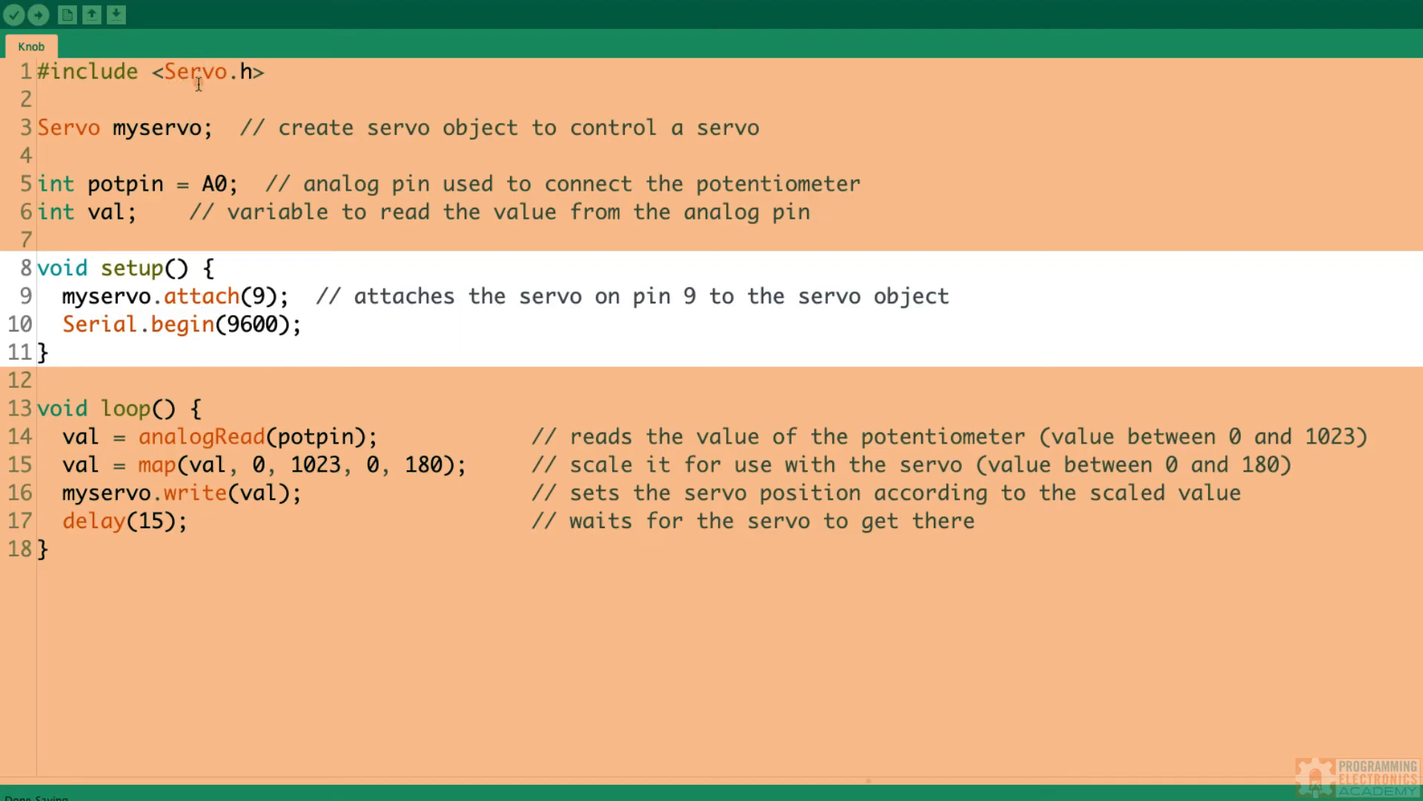
click(257, 296)
drag(301, 324, 40, 326)
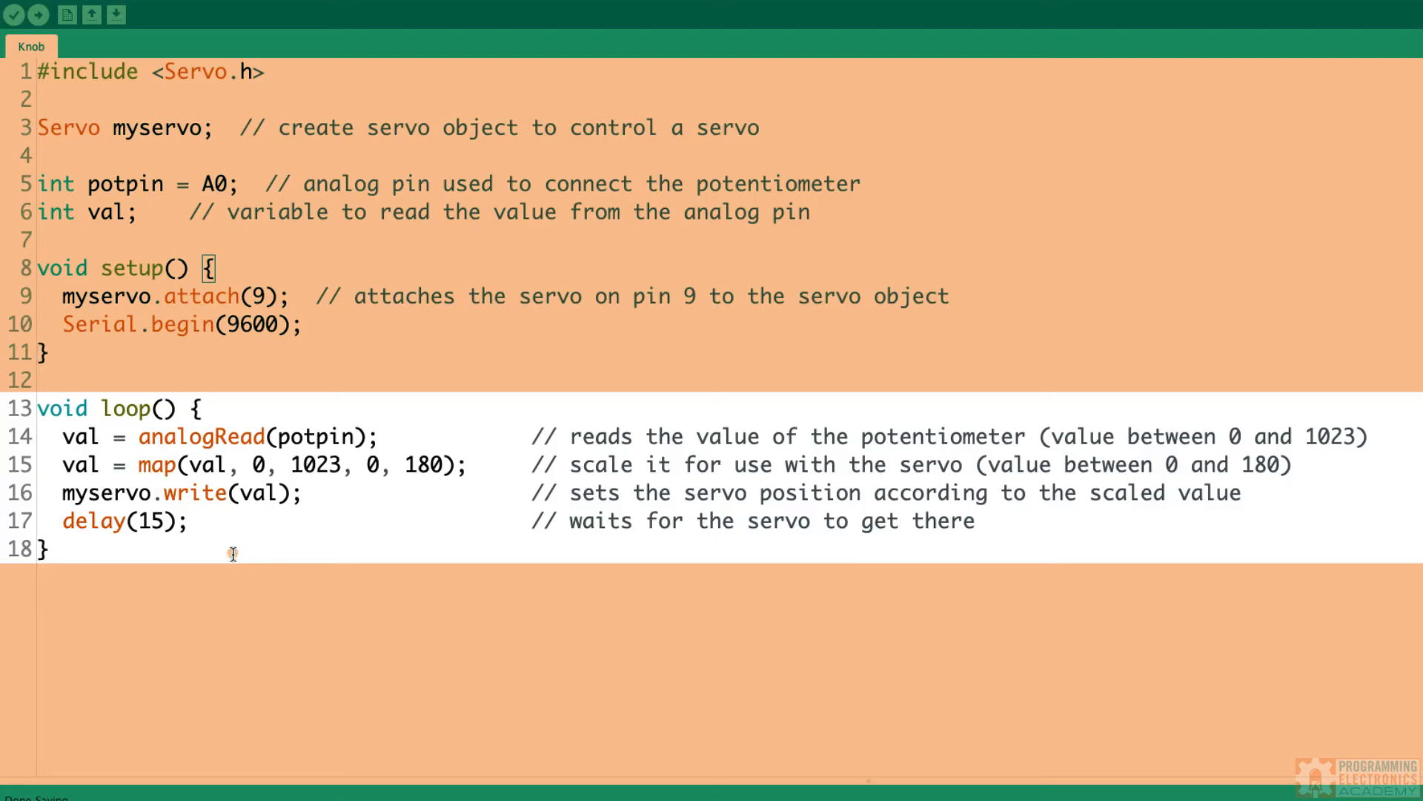
Review val and write(val) in loop(), then upload the Knob sketch to the Uno with Cmd+U.
drag(63, 437, 103, 437)
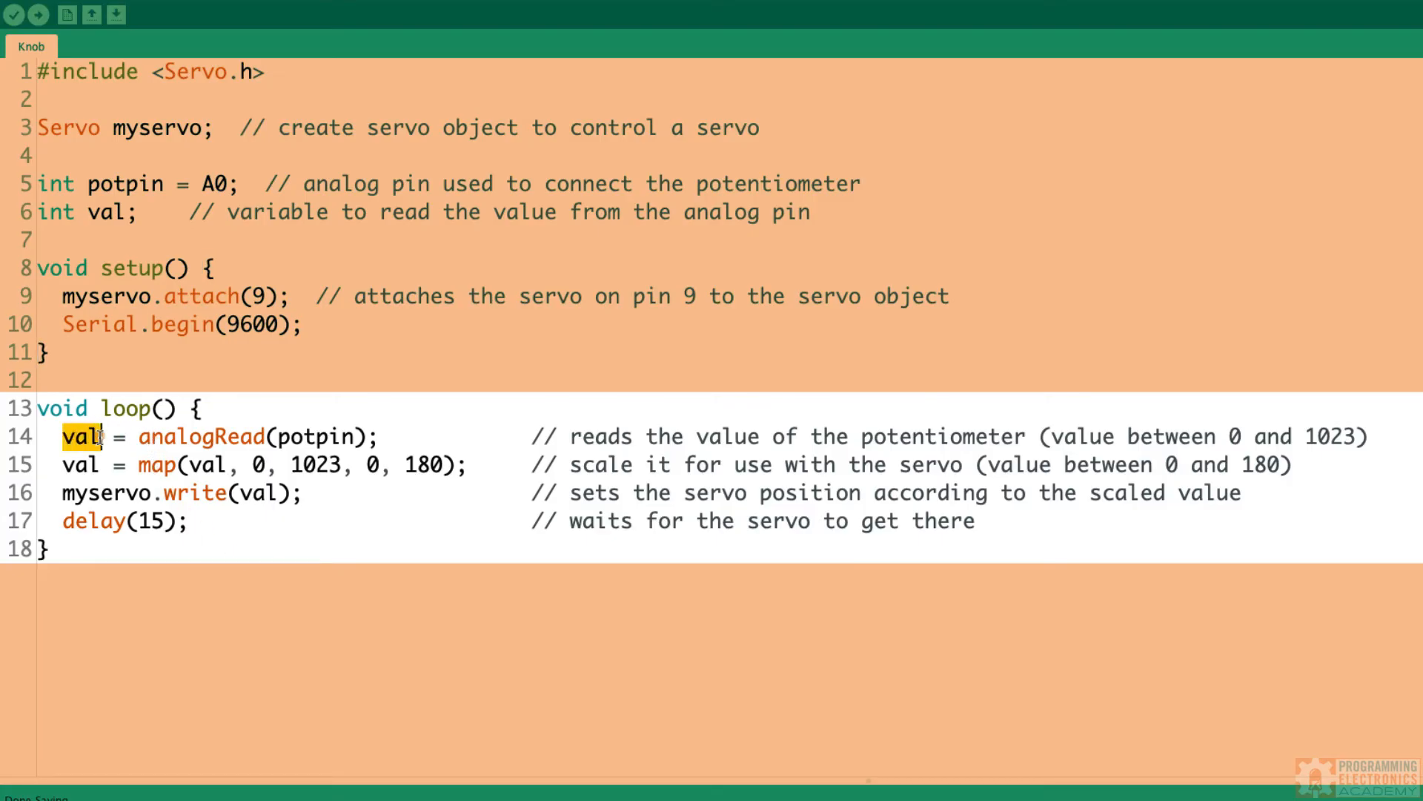
click(103, 438)
click(270, 436)
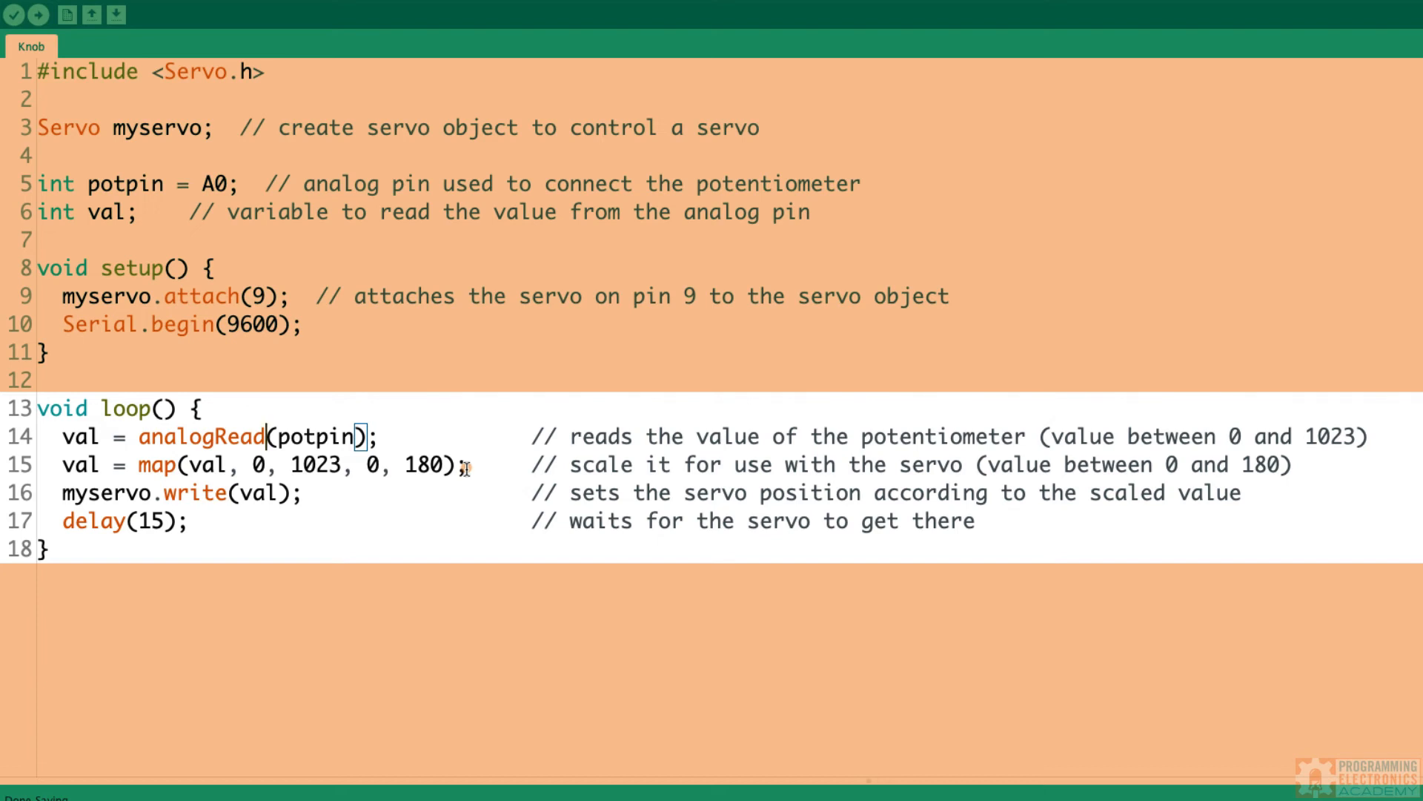
drag(339, 493, 167, 493)
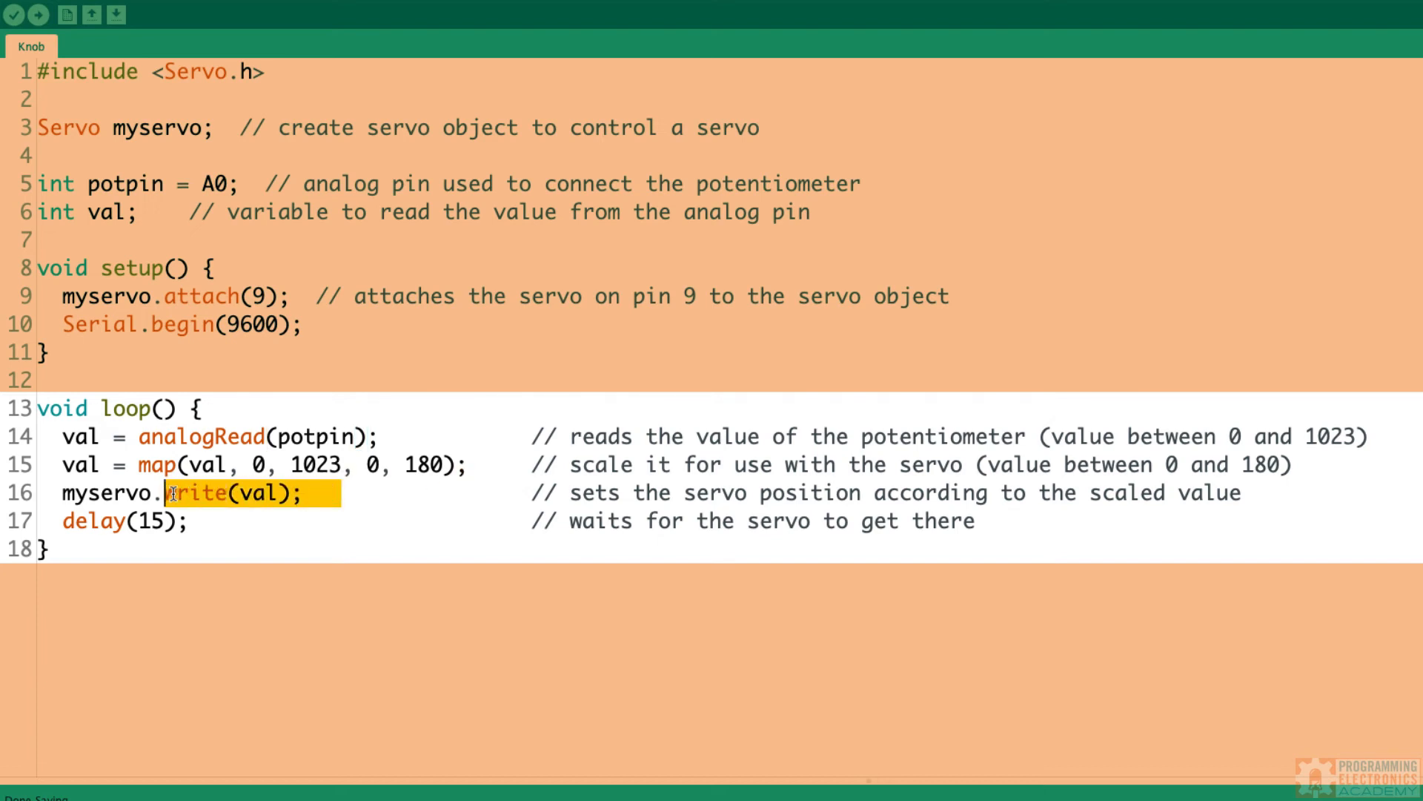
click(162, 493)
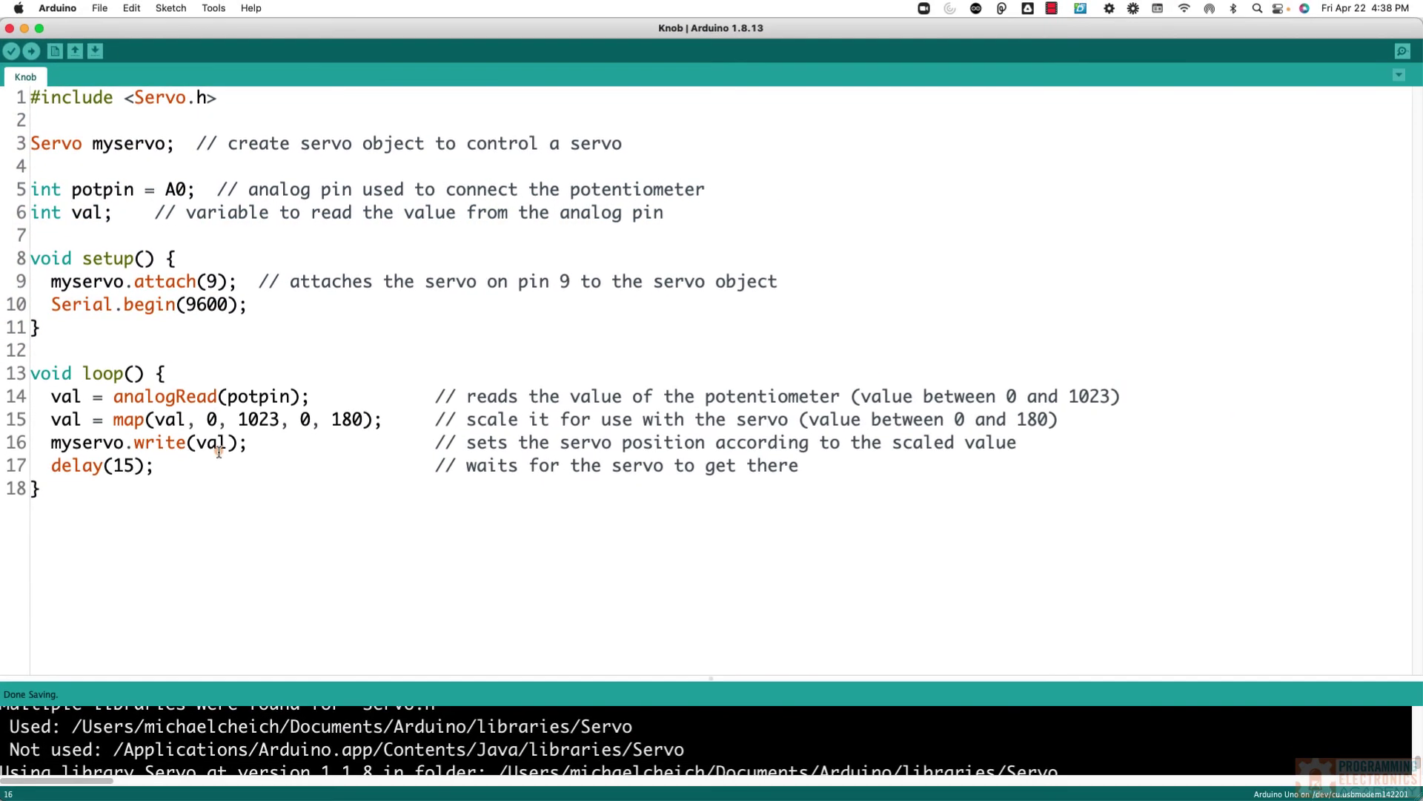
key(super+u)
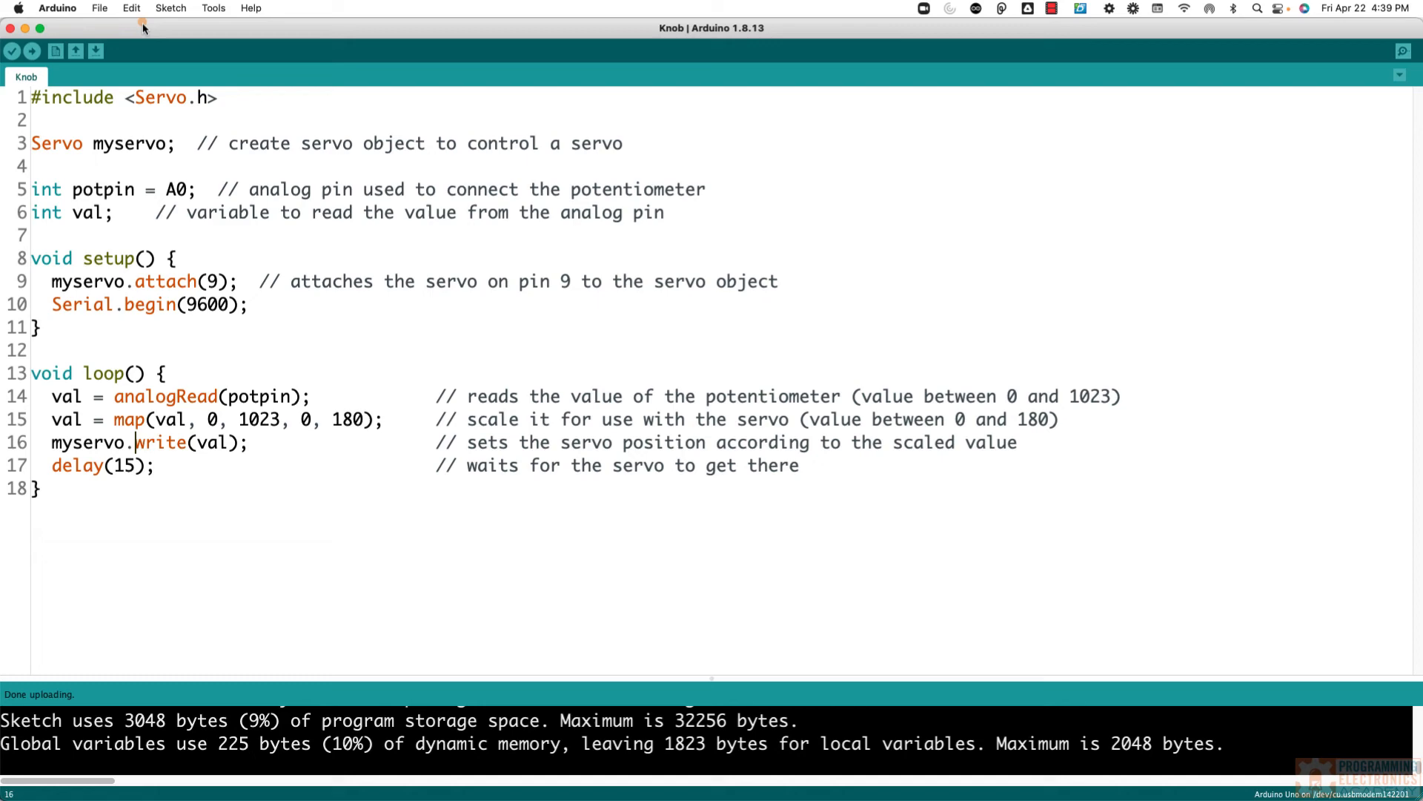
Browse the File menu toward the FastLED library's Cylon example sketch.
click(98, 9)
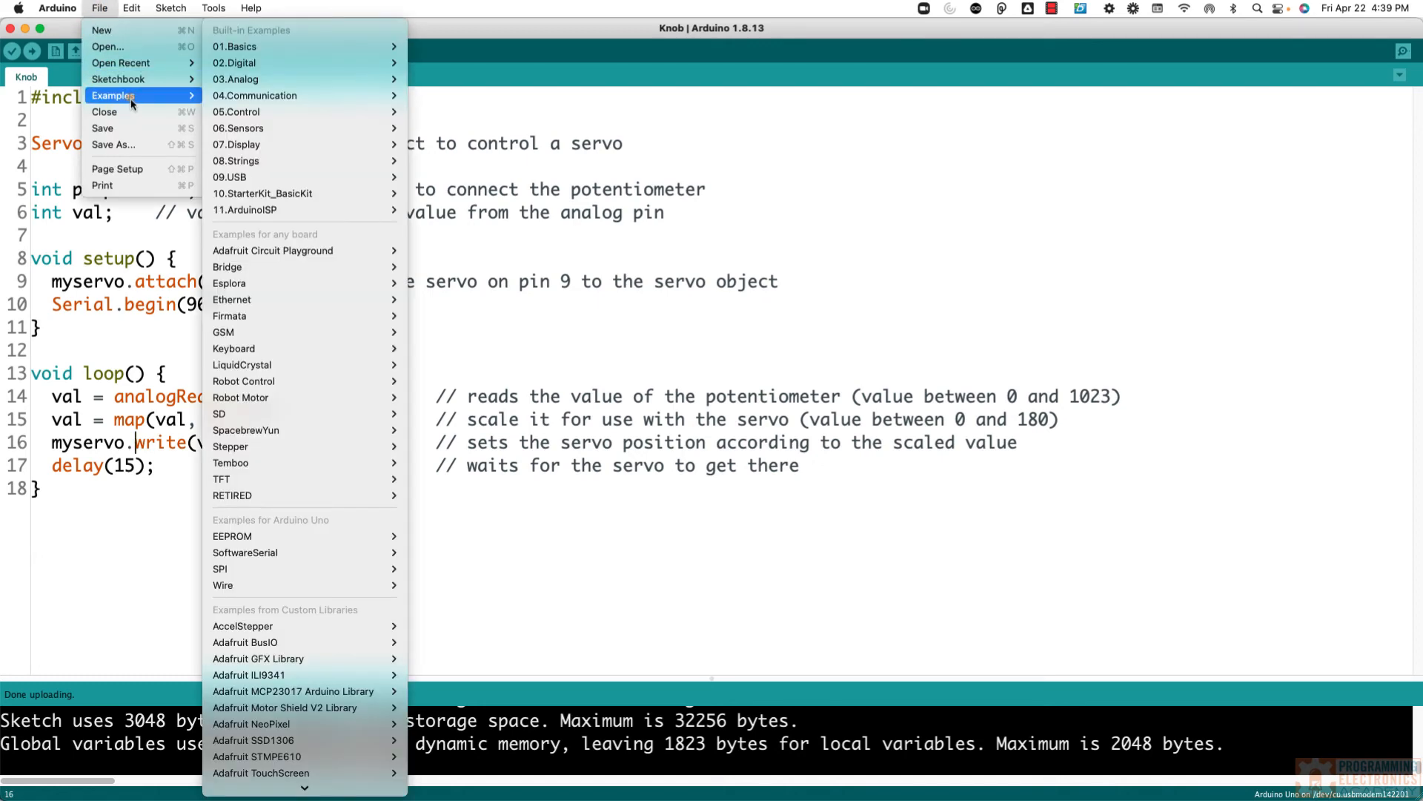
mouse_move(303, 316)
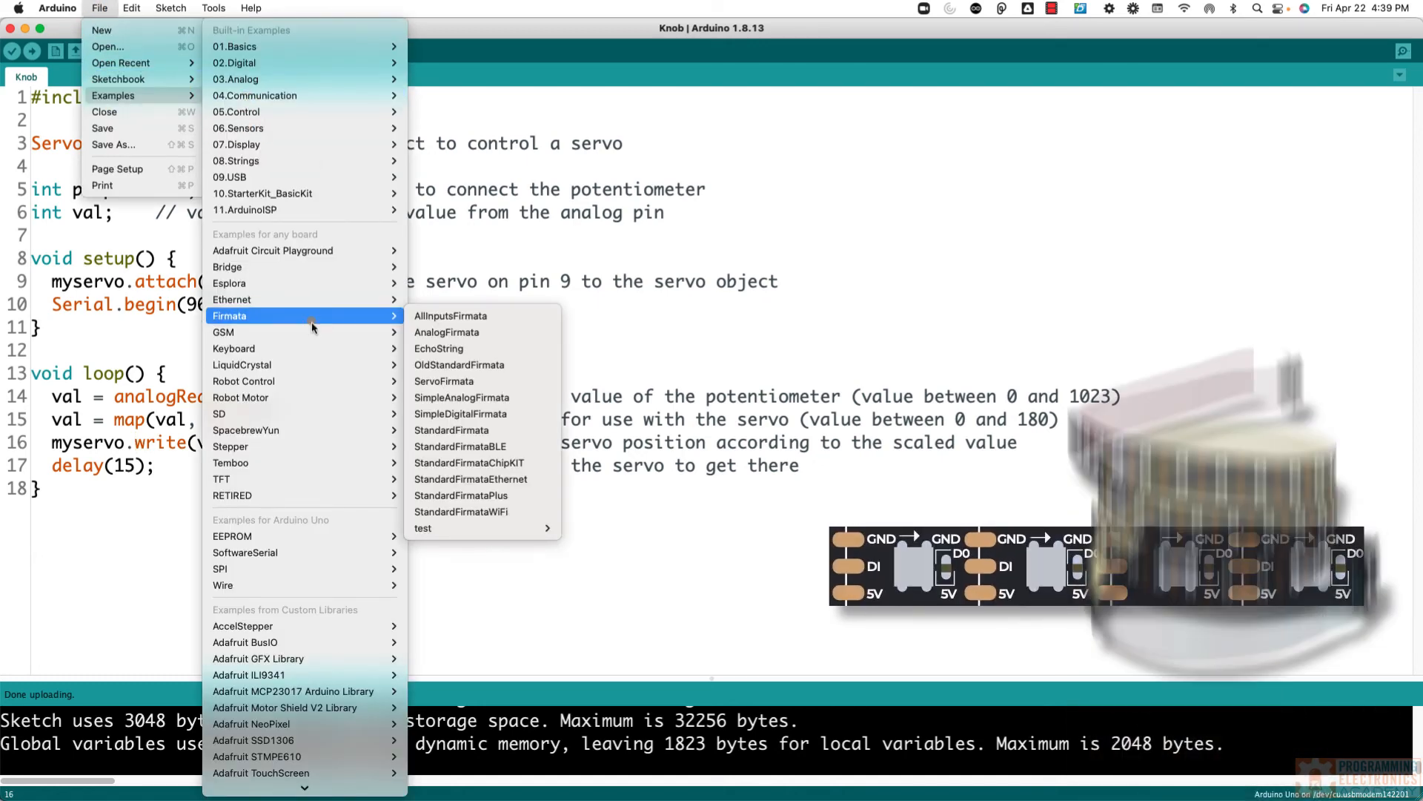
scroll(312, 326, down, 5)
scroll(312, 325, down, 3)
scroll(312, 322, down, 3)
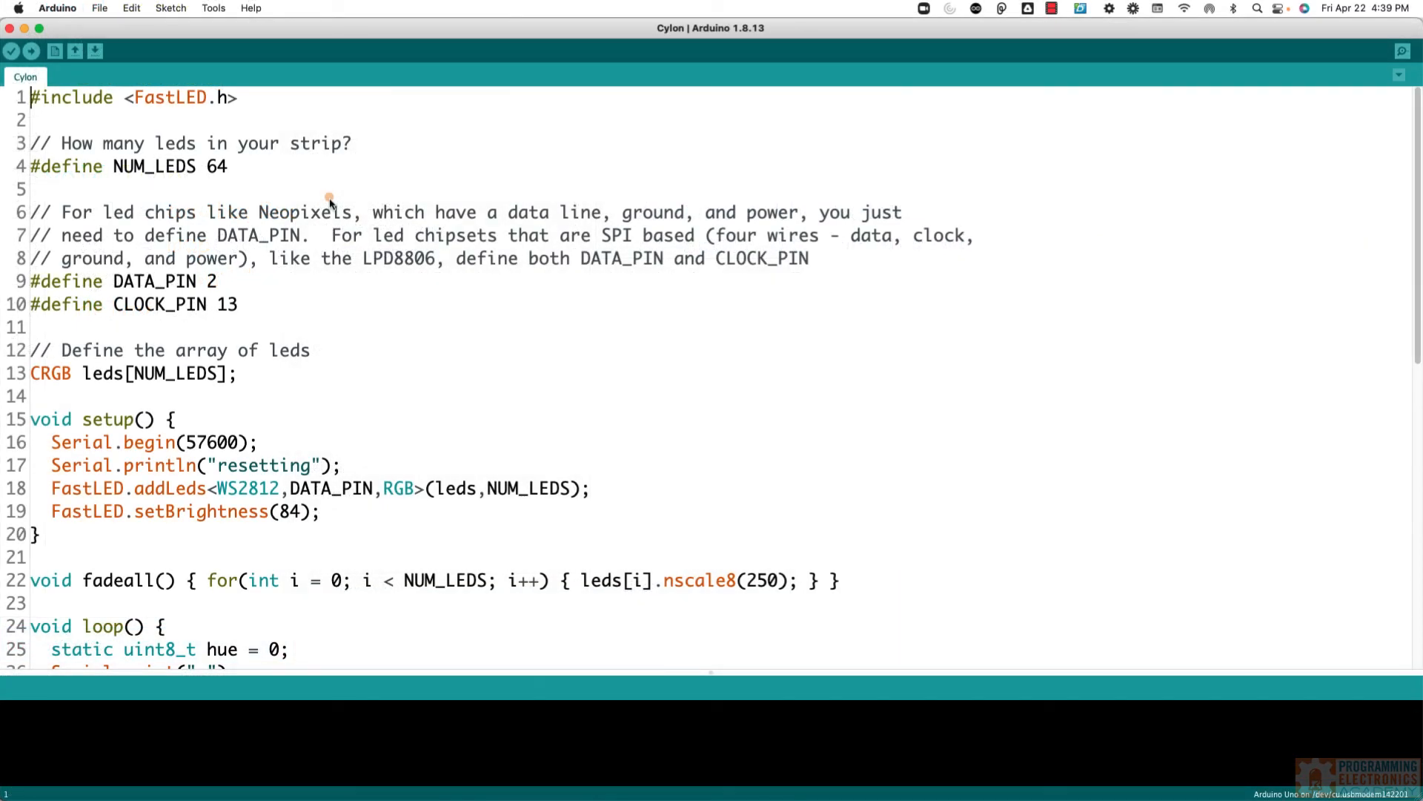
scroll(302, 296, down, 2)
scroll(301, 297, down, 3)
scroll(300, 296, down, 1)
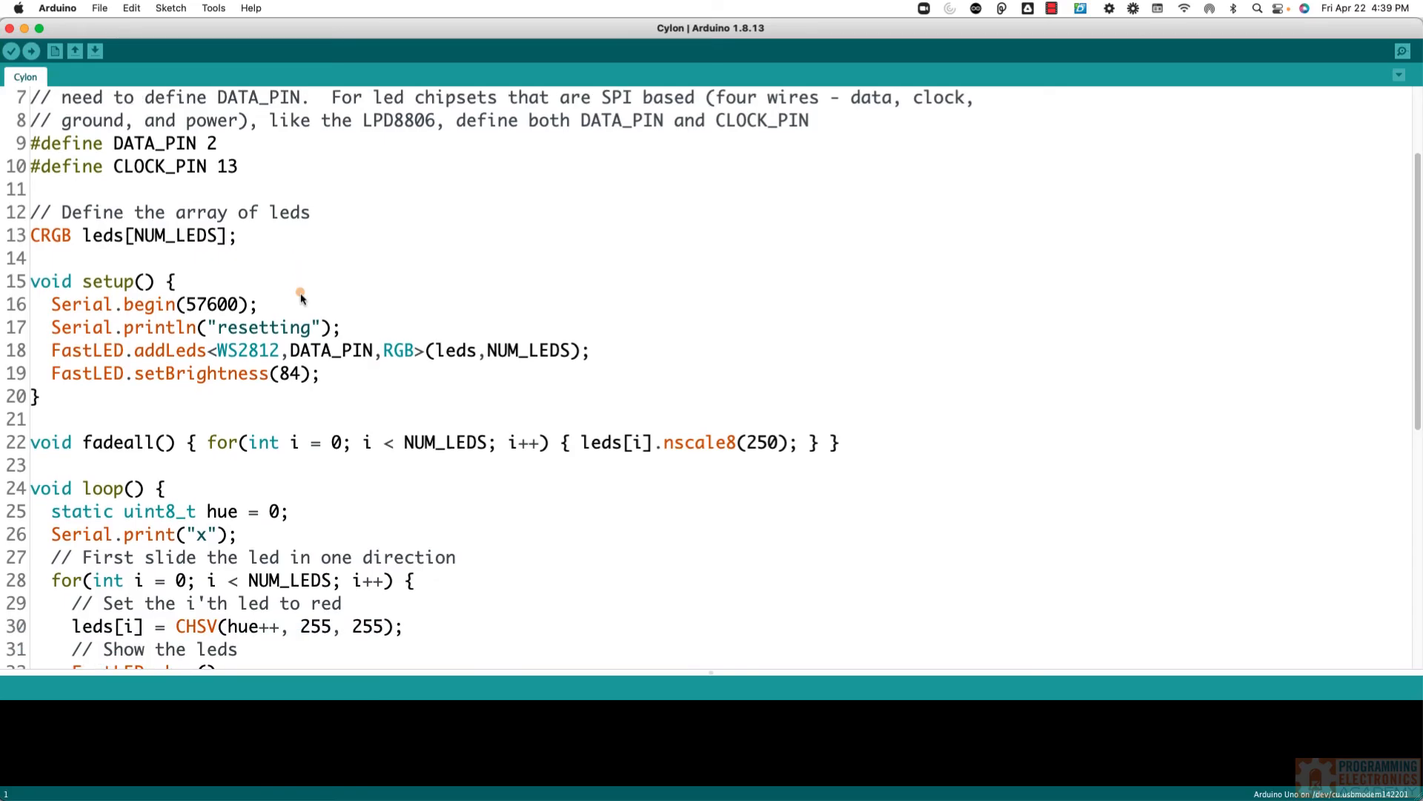
scroll(301, 296, up, 5)
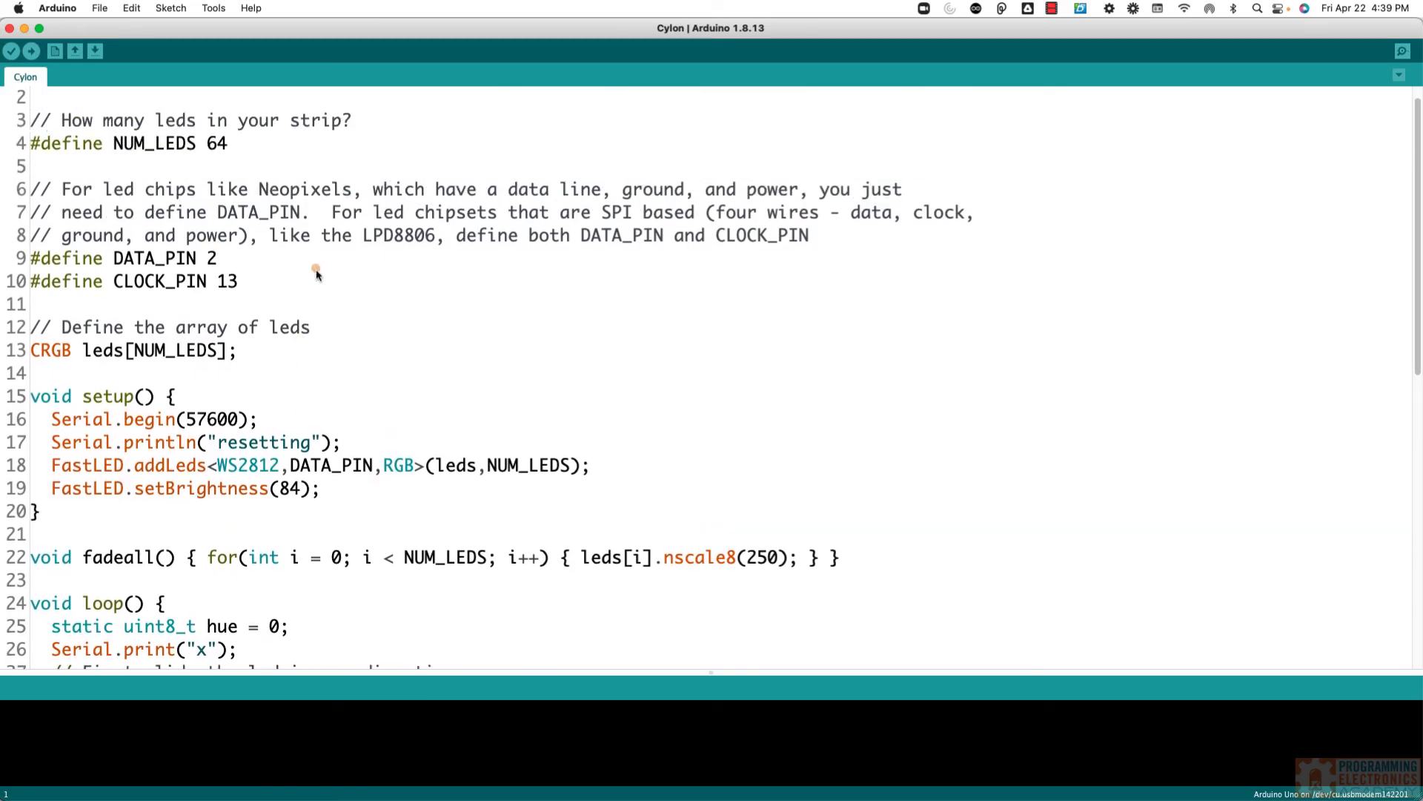
scroll(316, 274, down, 6)
scroll(316, 273, down, 4)
scroll(316, 274, down, 5)
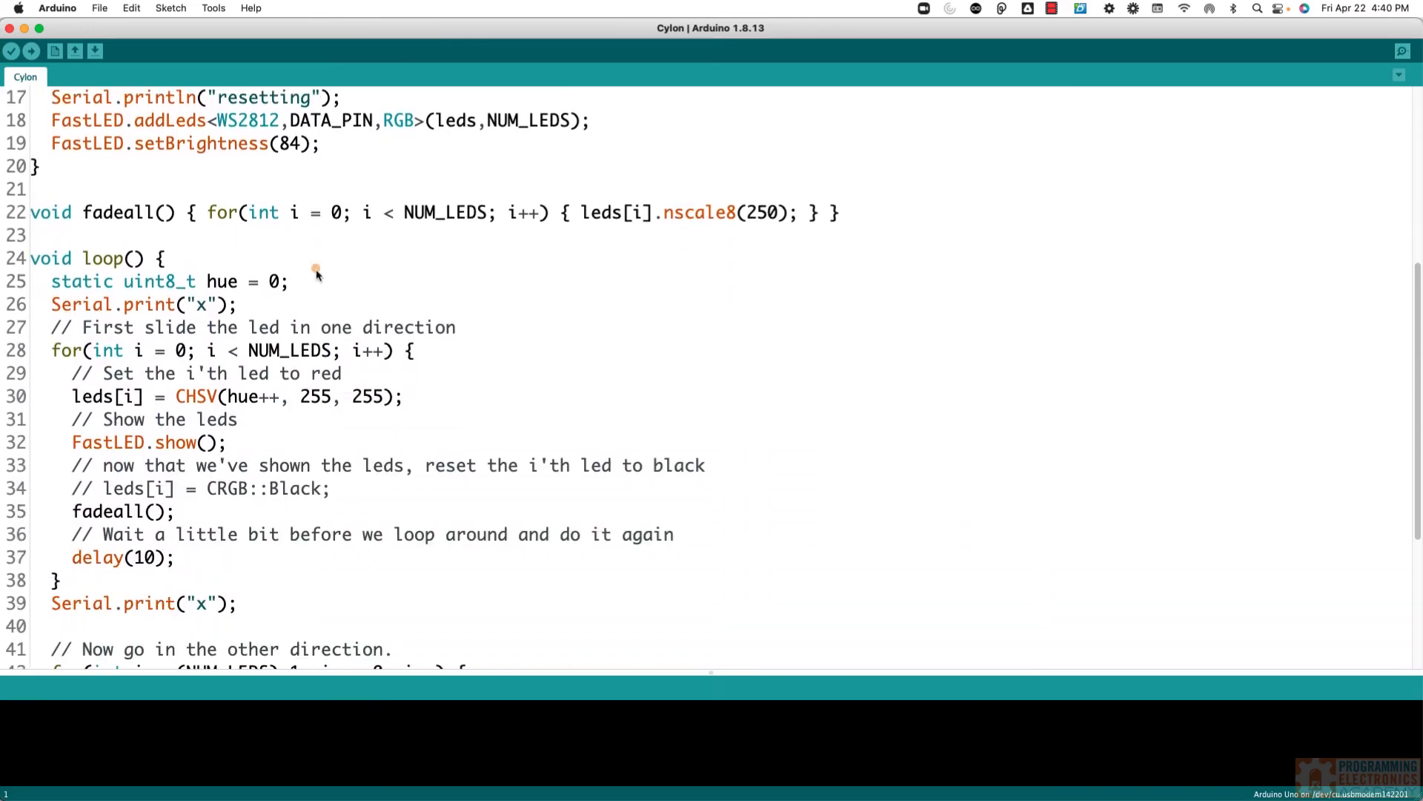
scroll(316, 274, down, 3)
scroll(316, 274, down, 3)
scroll(318, 276, down, 1)
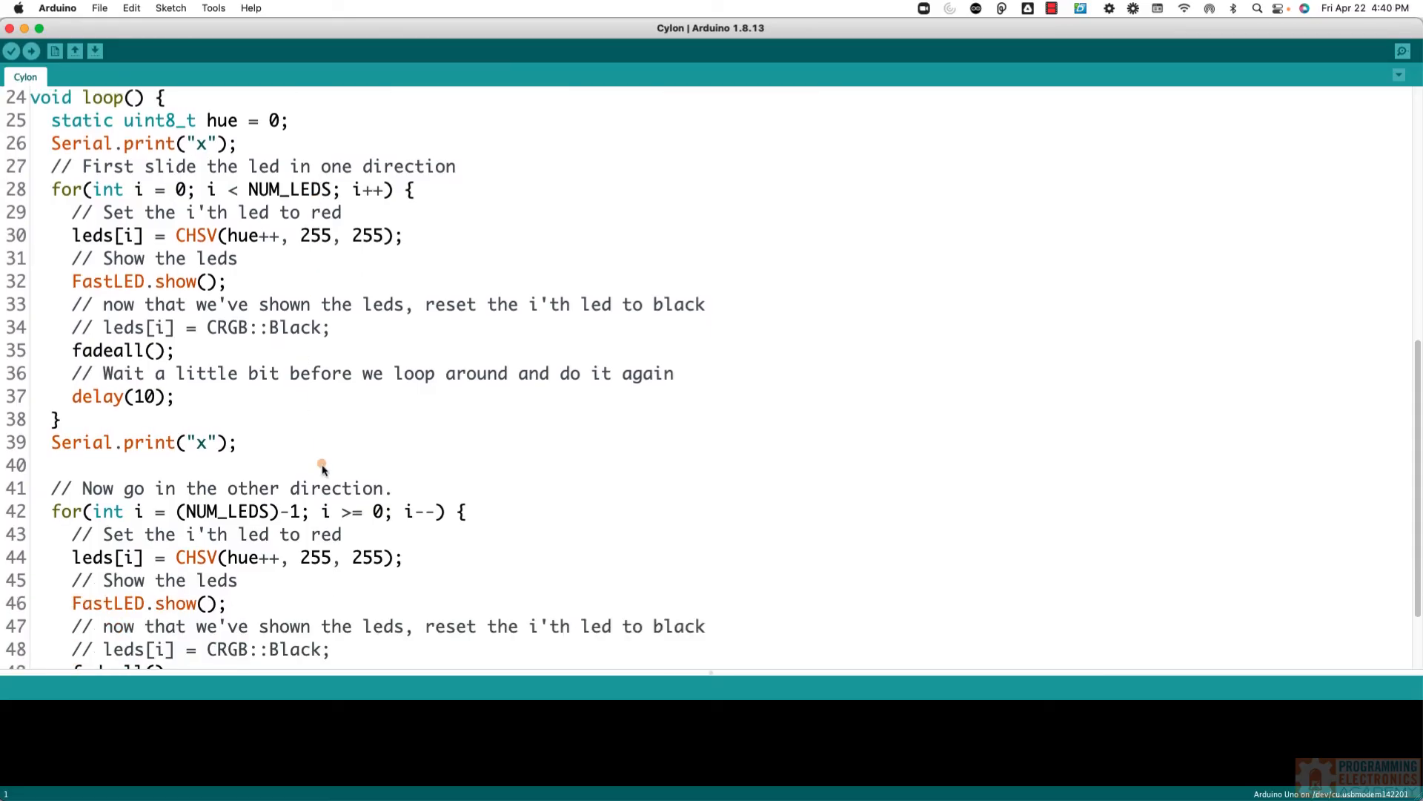
scroll(323, 468, down, 4)
scroll(322, 468, down, 1)
scroll(323, 468, up, 6)
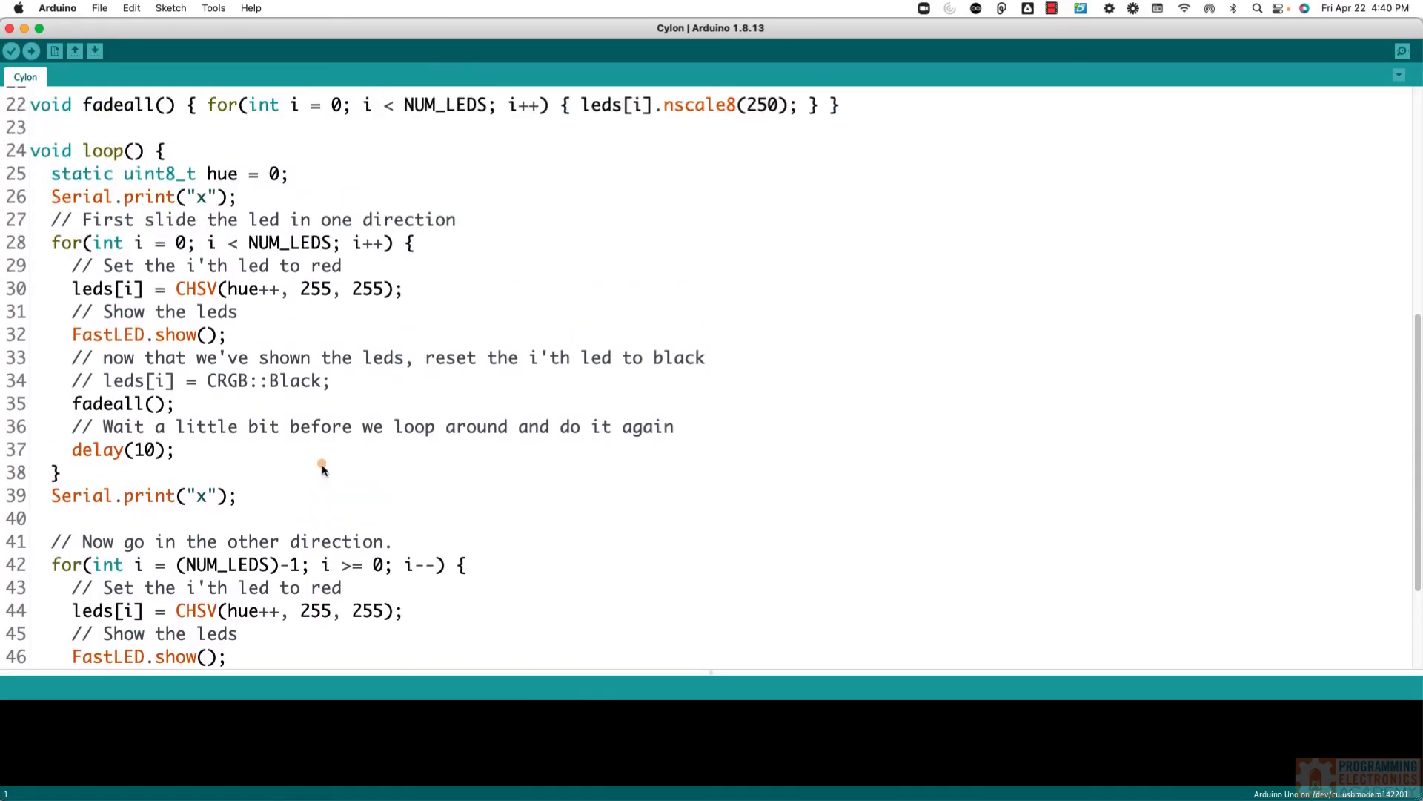
scroll(323, 467, up, 20)
scroll(322, 468, up, 1)
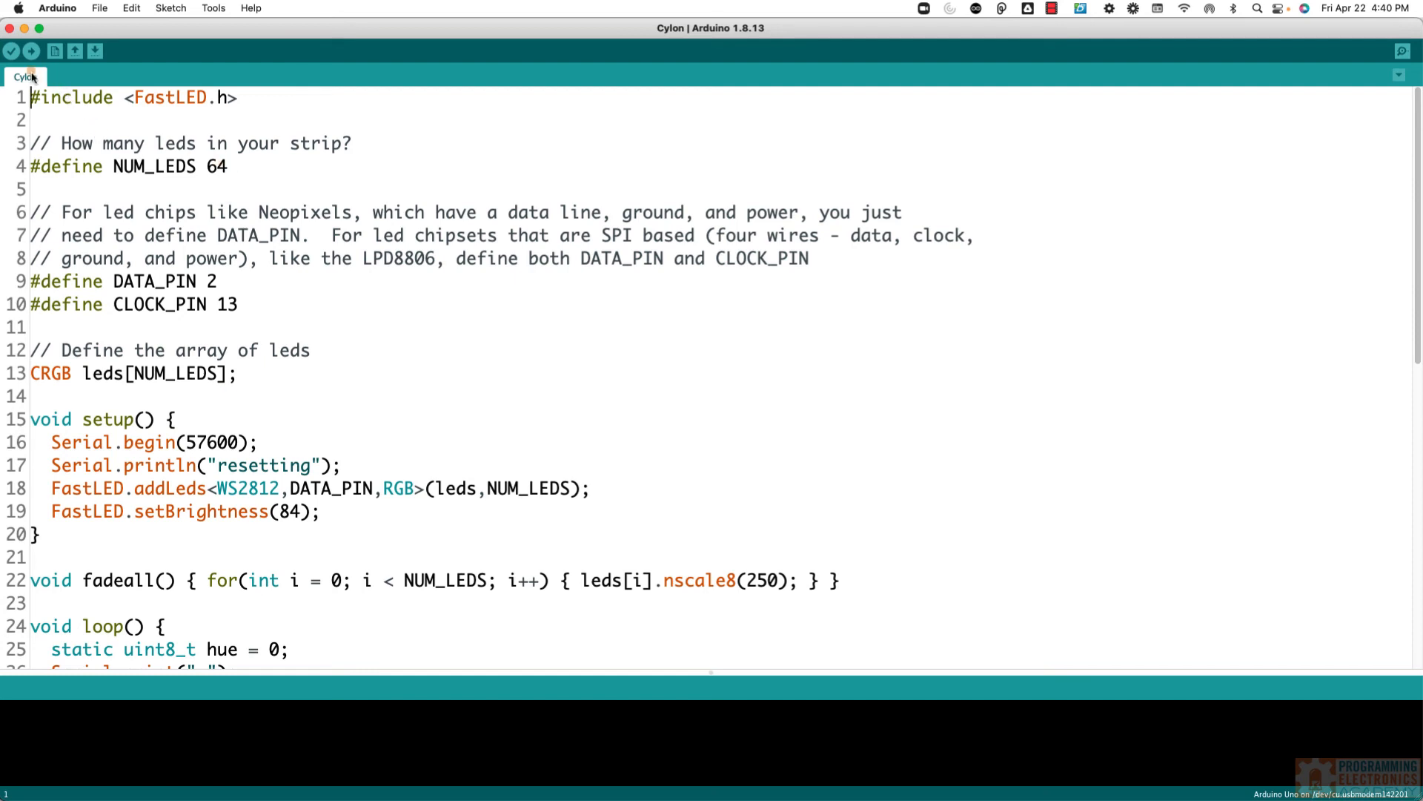
Change NUM_LEDS from 64 to 12 in the Cylon sketch and upload it to the board.
click(225, 166)
key(BackSpace)
key(BackSpace)
text(12)
click(31, 53)
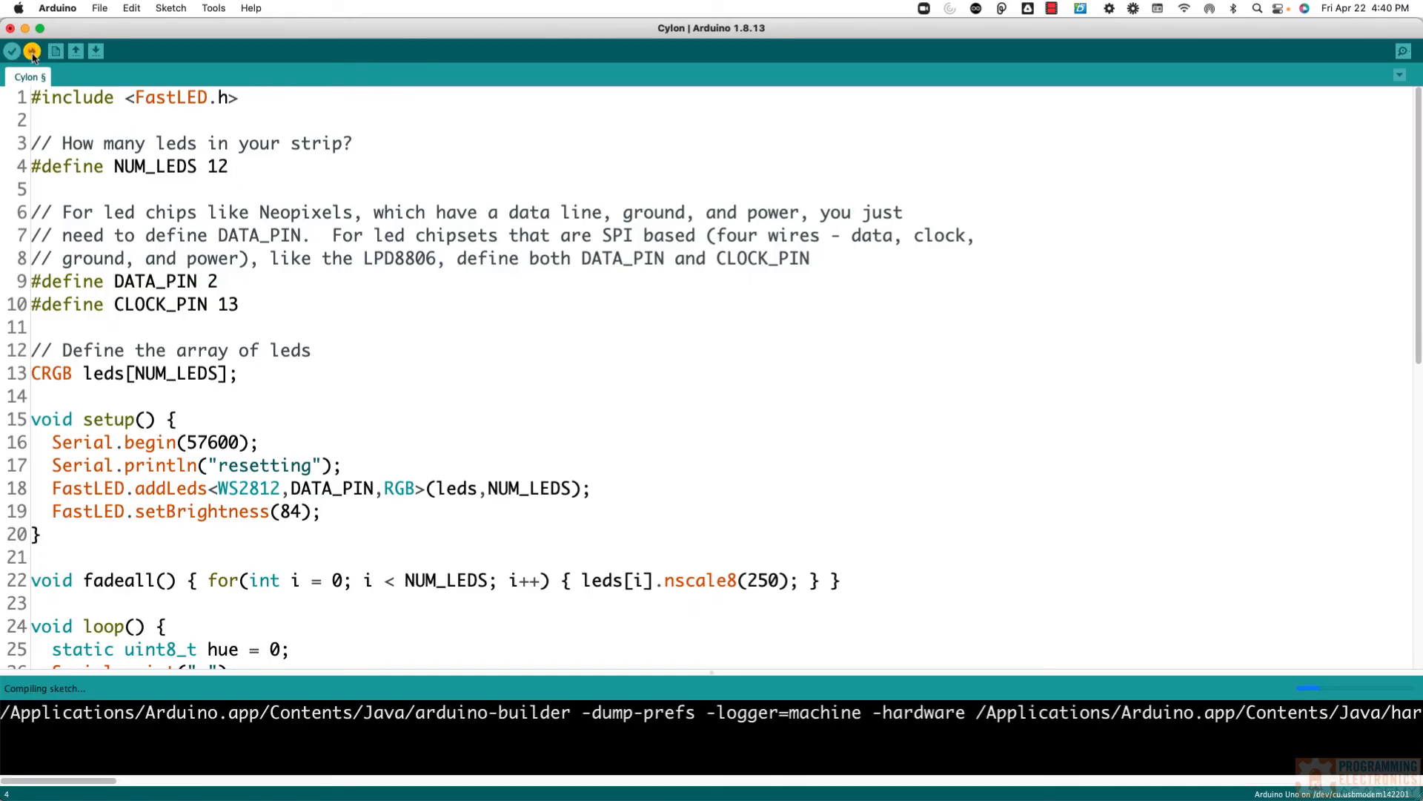